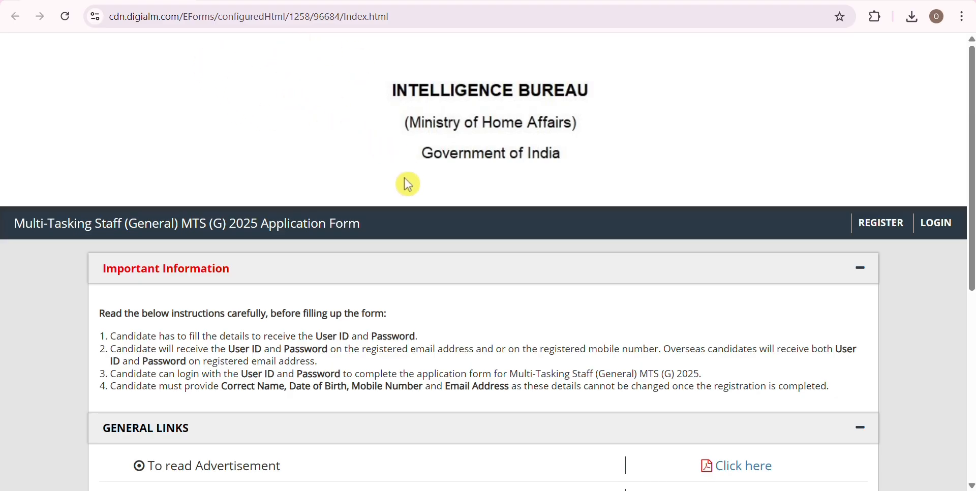
# Step: Highlight the last online submission date, 14 December 2025 (11:59 PM), under Key Dates
pyautogui.scroll(-6, 425, 246)
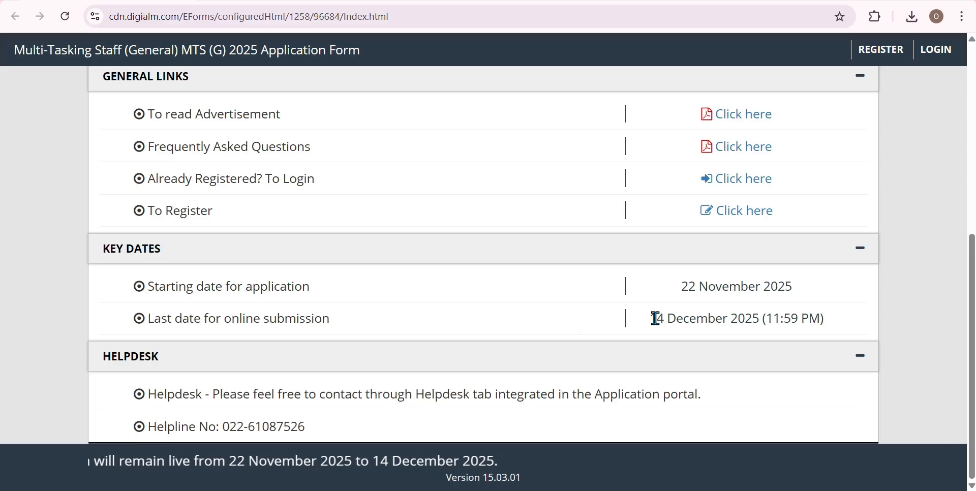
pyautogui.moveTo(650, 319); pyautogui.dragTo(824, 318)
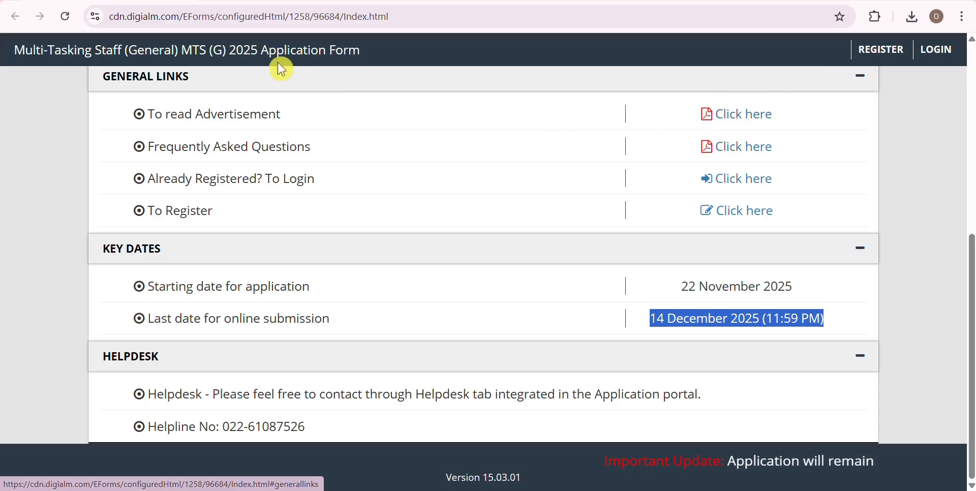
# Step: In the advertisement PDF, highlight the Subsidiary Intelligence Bureau column header, then move on to page 2
pyautogui.click(274, 1)
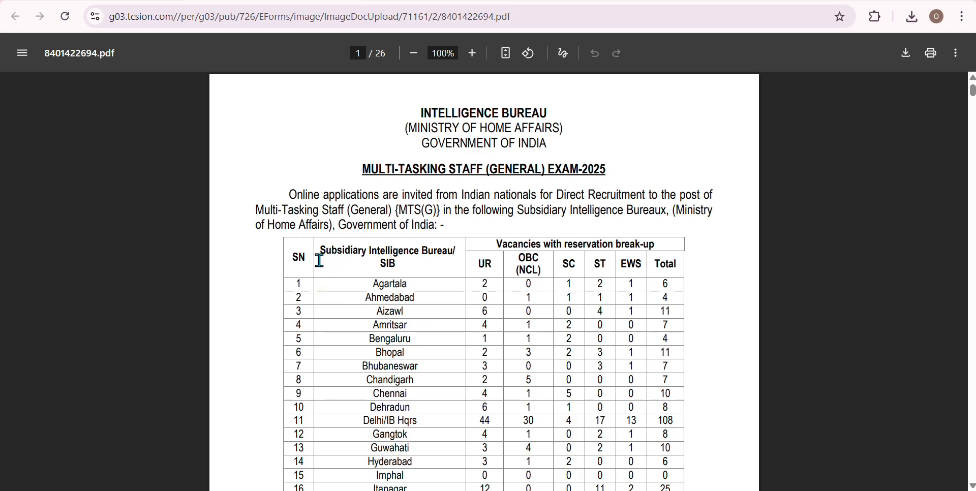
pyautogui.moveTo(317, 253); pyautogui.dragTo(415, 264)
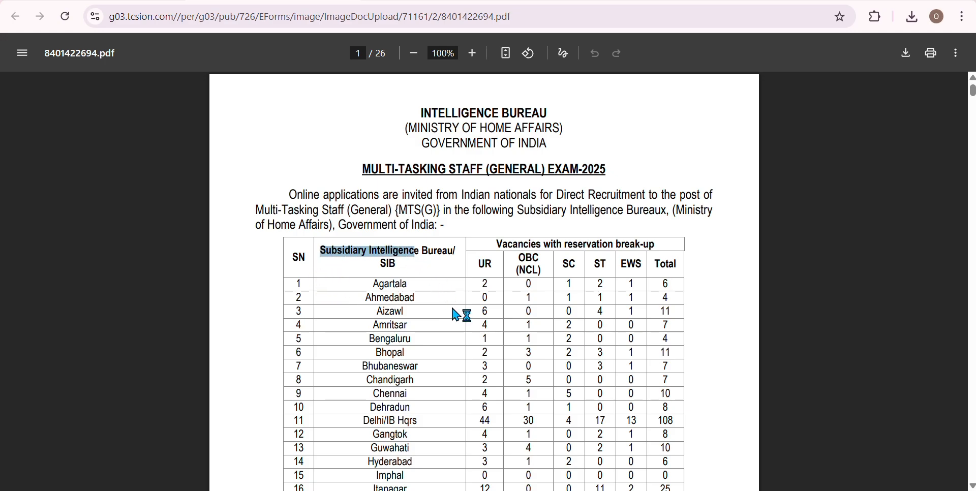
pyautogui.scroll(-3, 475, 356)
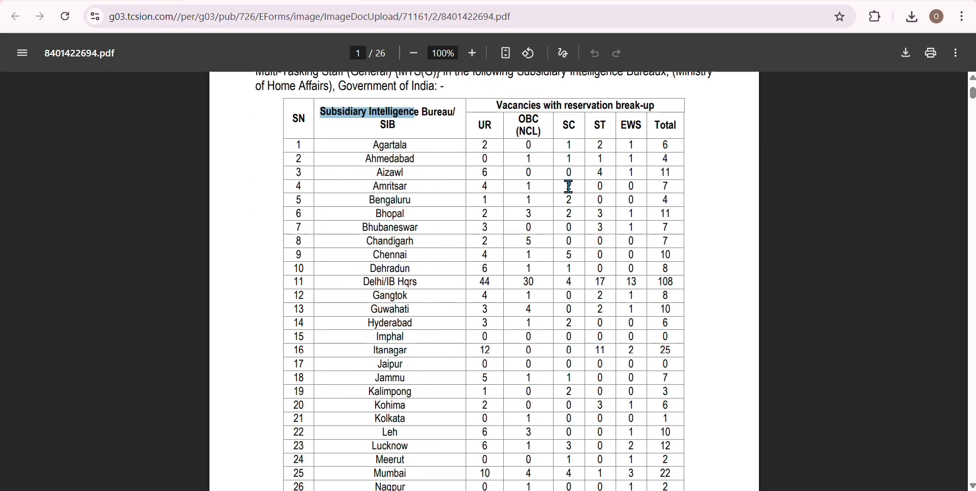
pyautogui.scroll(-7, 406, 284)
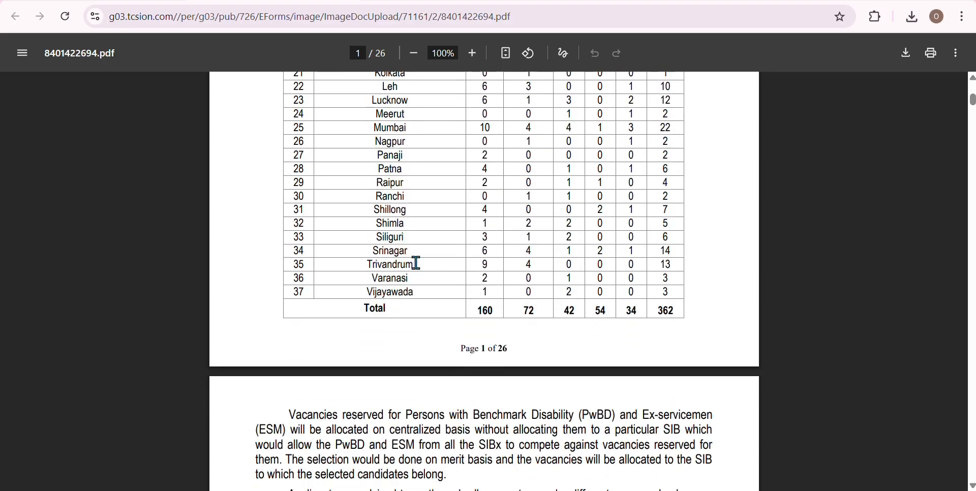
pyautogui.scroll(-9, 417, 263)
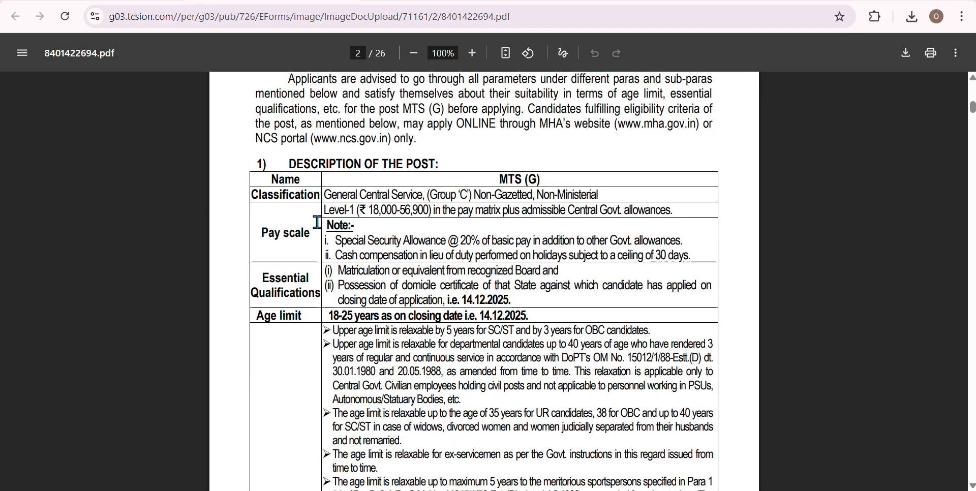
# Step: Highlight the Level-1 pay level, the matriculation qualification and the domicile certificate requirement
pyautogui.moveTo(258, 234); pyautogui.dragTo(359, 211)
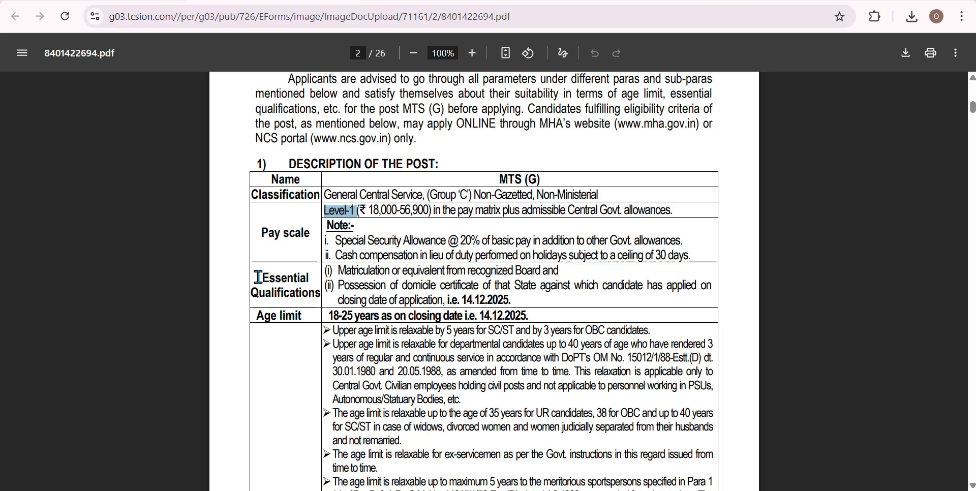
pyautogui.moveTo(255, 276); pyautogui.dragTo(562, 272)
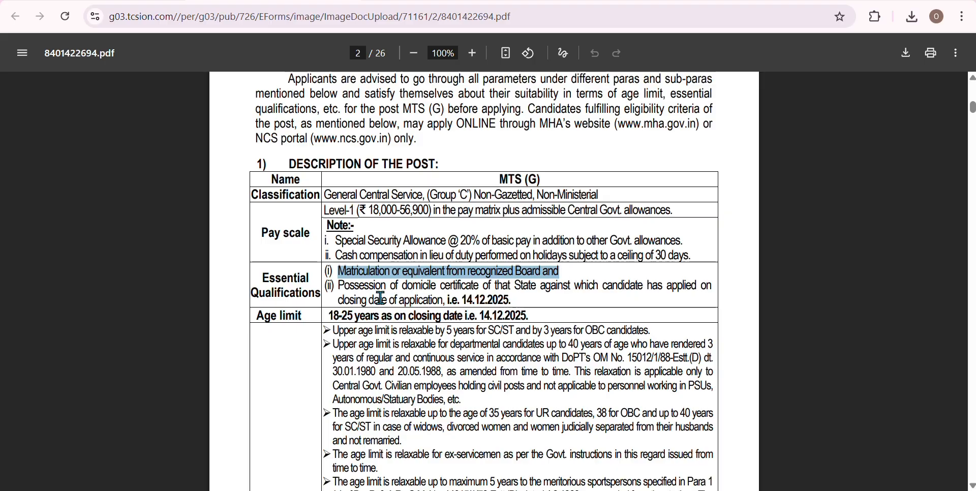
pyautogui.moveTo(338, 286); pyautogui.dragTo(445, 297)
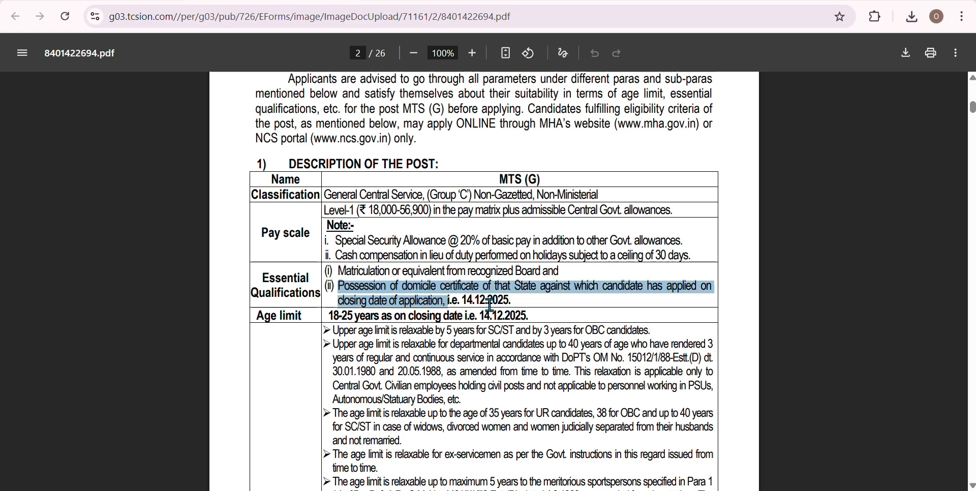
# Step: Highlight the 18-25 years age limit and its 14.12.2025 cut-off date
pyautogui.click(283, 318)
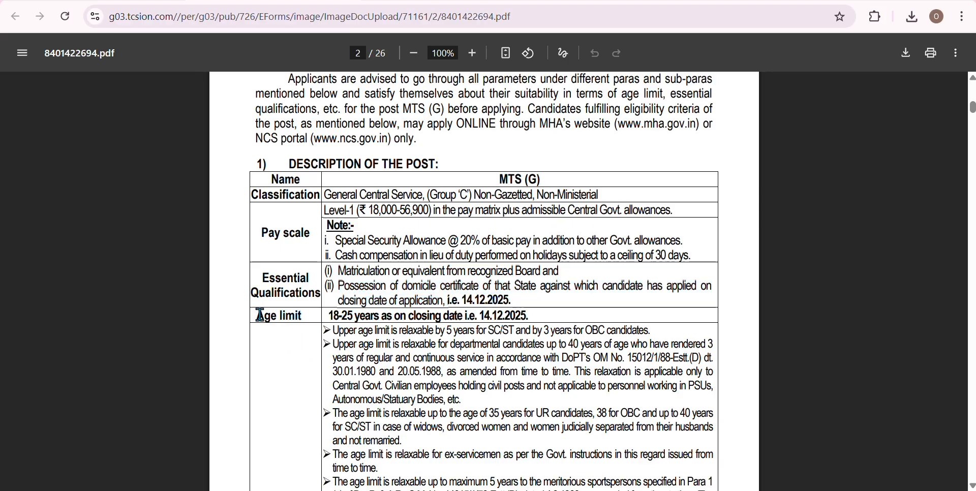
pyautogui.moveTo(260, 315); pyautogui.dragTo(521, 315)
pyautogui.click(330, 314)
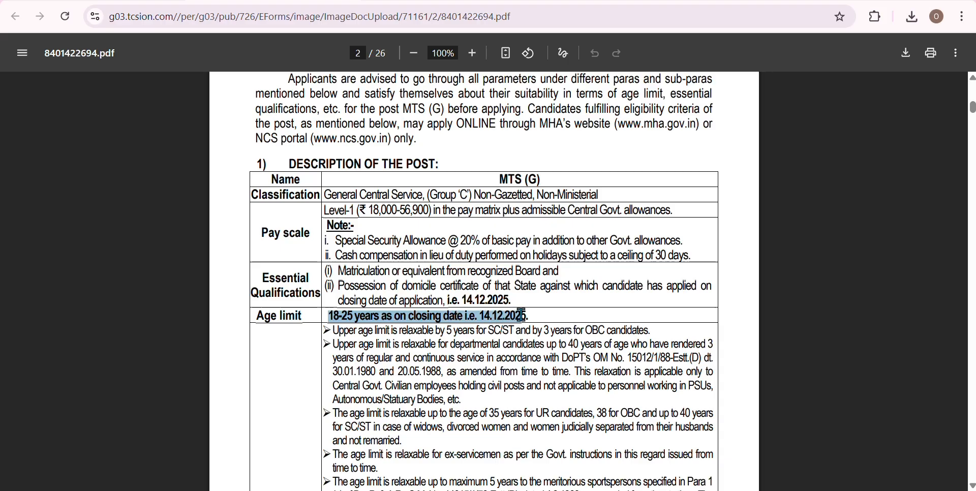
pyautogui.click(483, 318)
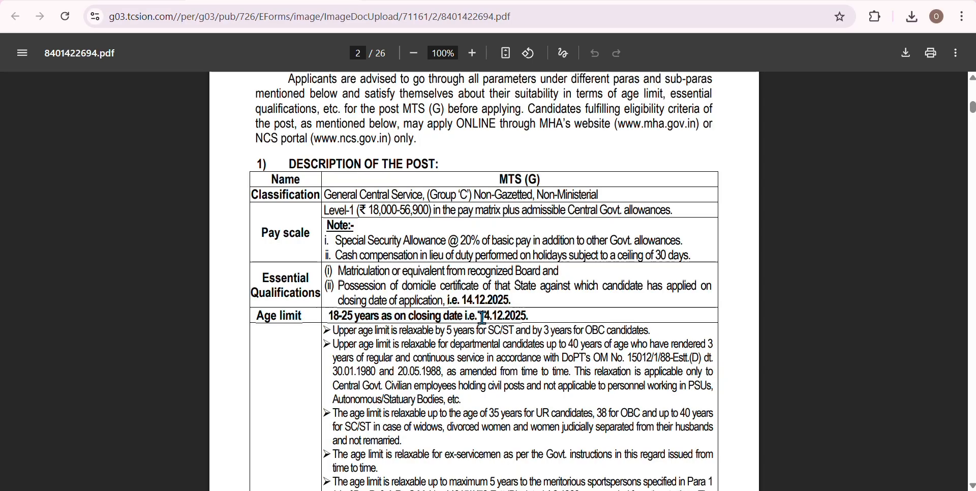
pyautogui.moveTo(481, 317); pyautogui.dragTo(525, 314)
# Step: Read through the exam scheme and highlight the CENTRE/CITY OF EXAM heading
pyautogui.scroll(-15, 401, 270)
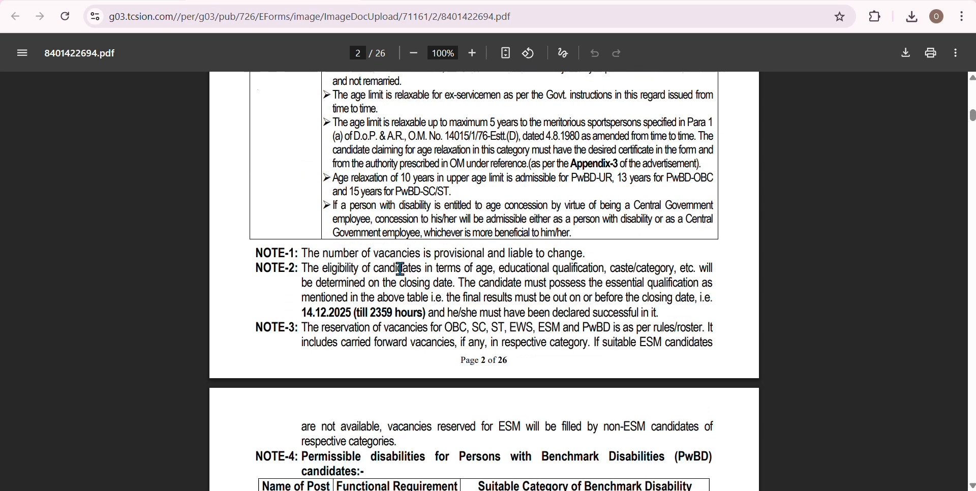
pyautogui.scroll(-2, 391, 281)
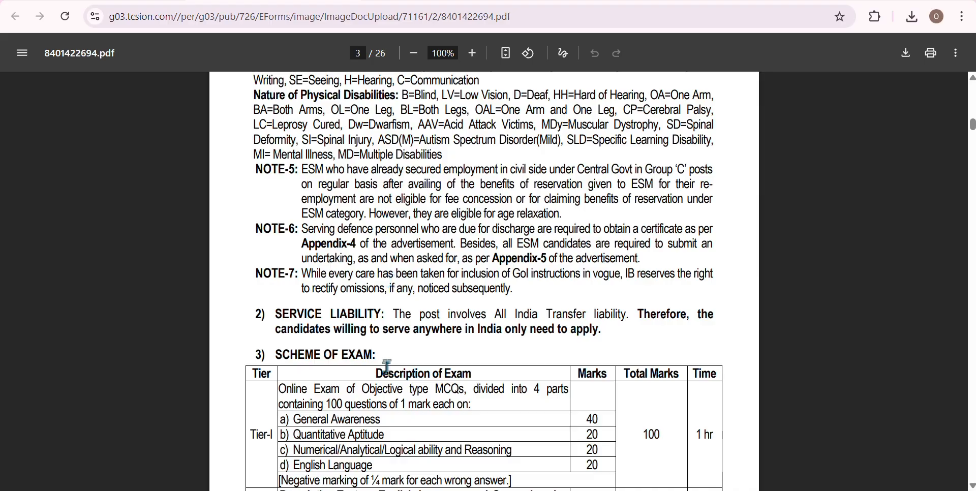
pyautogui.moveTo(376, 375); pyautogui.dragTo(473, 376)
pyautogui.scroll(-3, 514, 315)
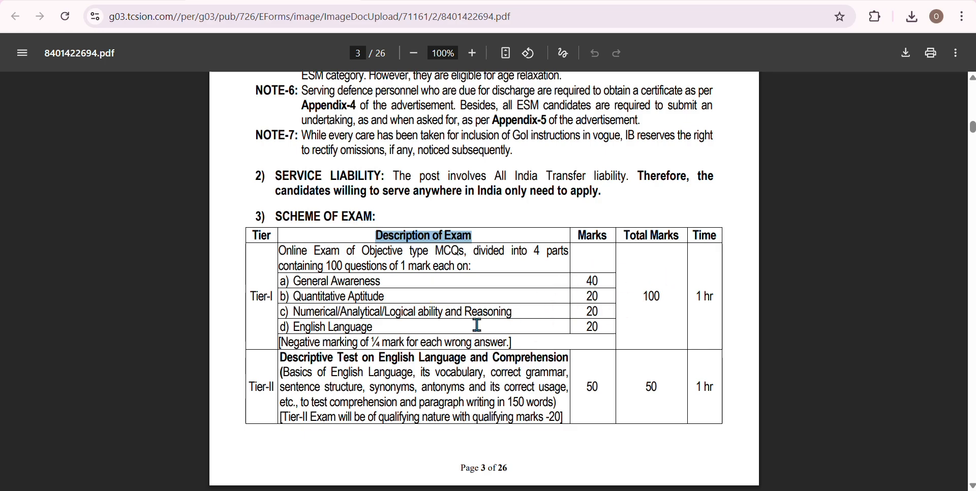
pyautogui.scroll(-6, 369, 272)
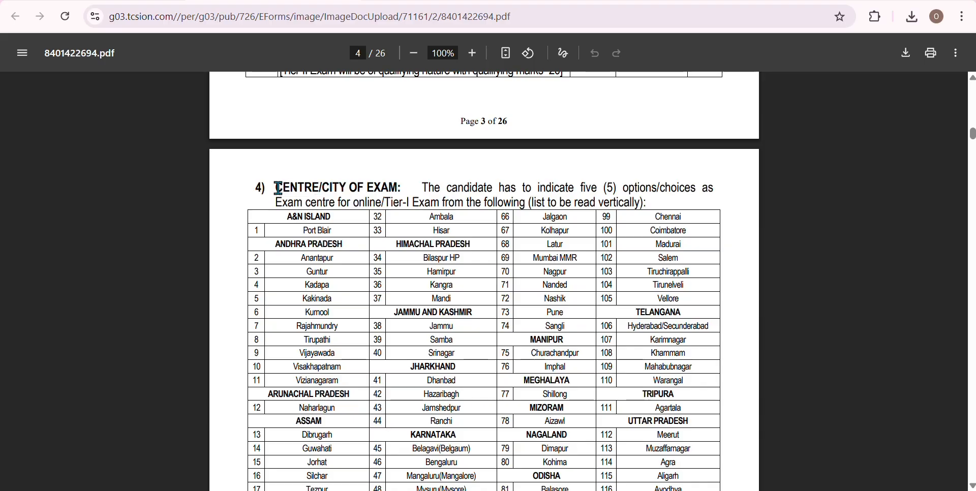
pyautogui.moveTo(275, 188); pyautogui.dragTo(405, 187)
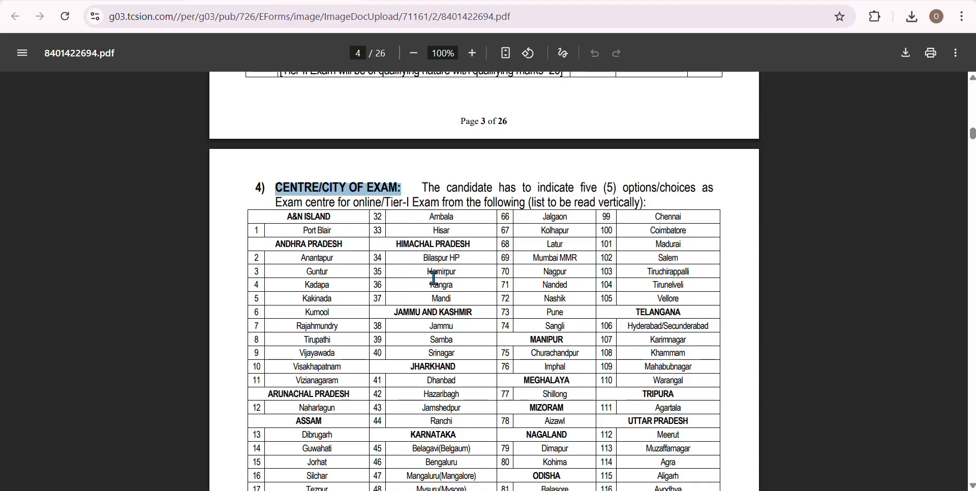
# Step: Highlight the SELECTION OF CANDIDATES heading and the ¼ mark negative marking rule
pyautogui.scroll(-4, 429, 289)
pyautogui.scroll(2, 431, 292)
pyautogui.scroll(-12, 431, 292)
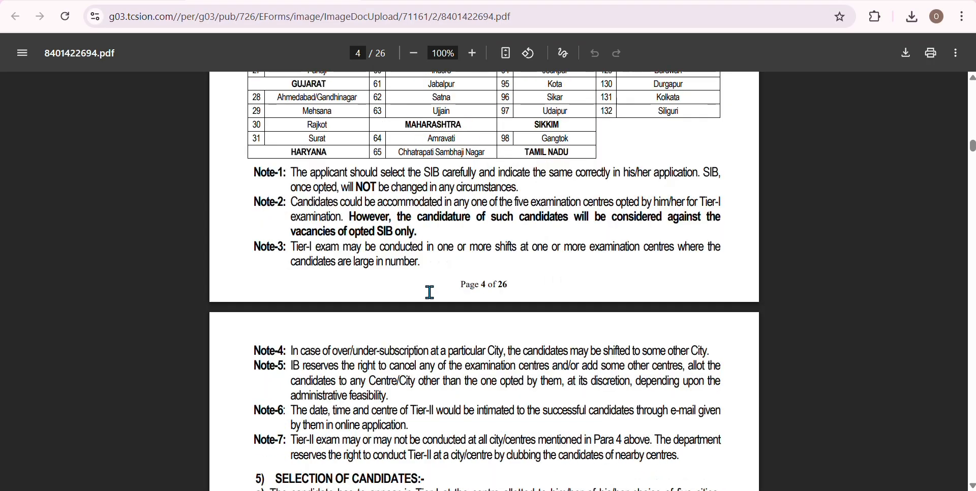
pyautogui.scroll(-5, 397, 269)
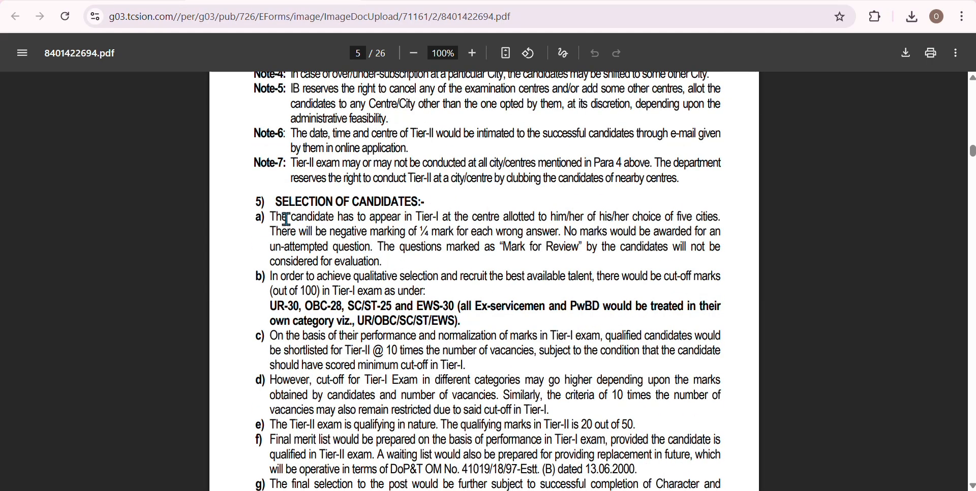
pyautogui.moveTo(278, 202); pyautogui.dragTo(421, 199)
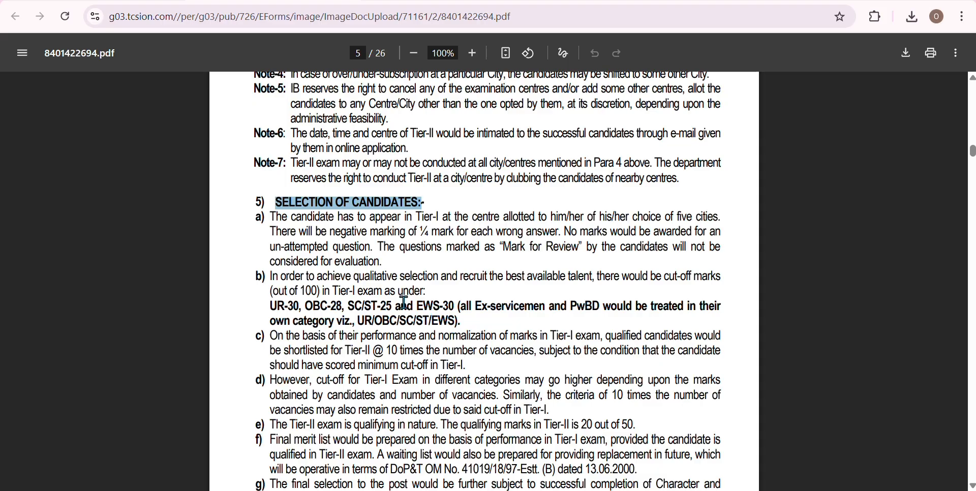
pyautogui.moveTo(335, 233); pyautogui.dragTo(424, 232)
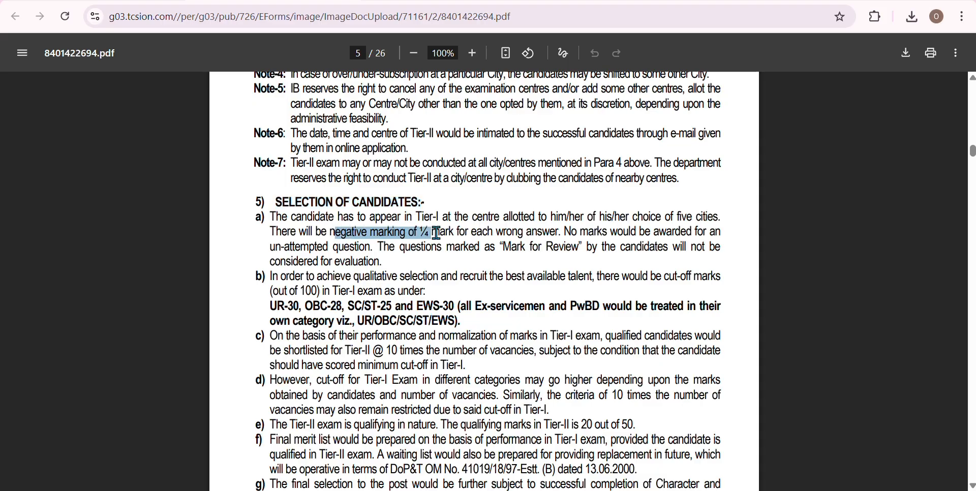
# Step: Finish reading the scribe provisions, then close the PDF to return to the application form
pyautogui.scroll(-7, 504, 316)
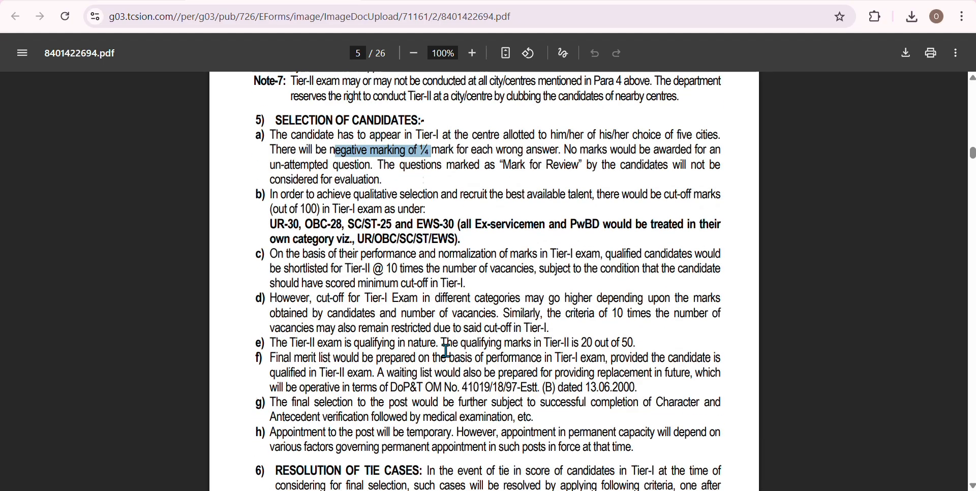
pyautogui.scroll(-3, 414, 301)
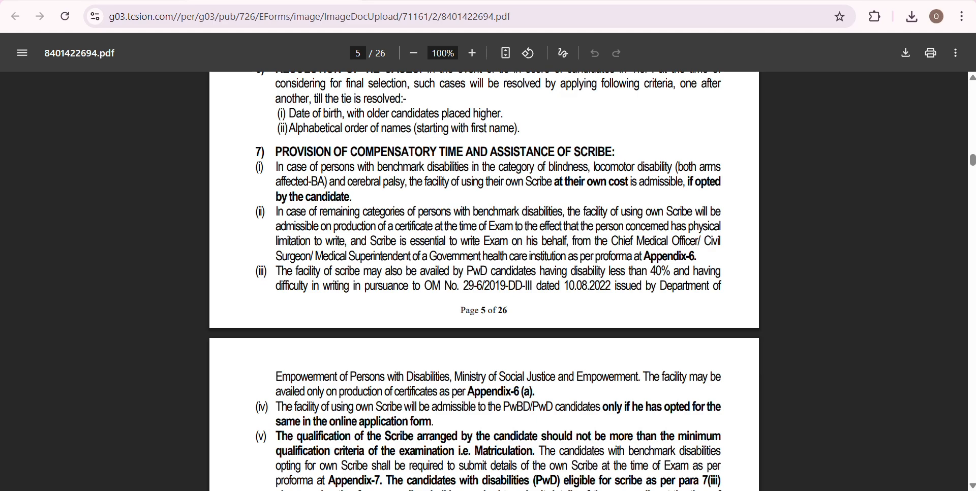
pyautogui.hotkey('ctrl', 'w')
pyautogui.scroll(2, 545, 307)
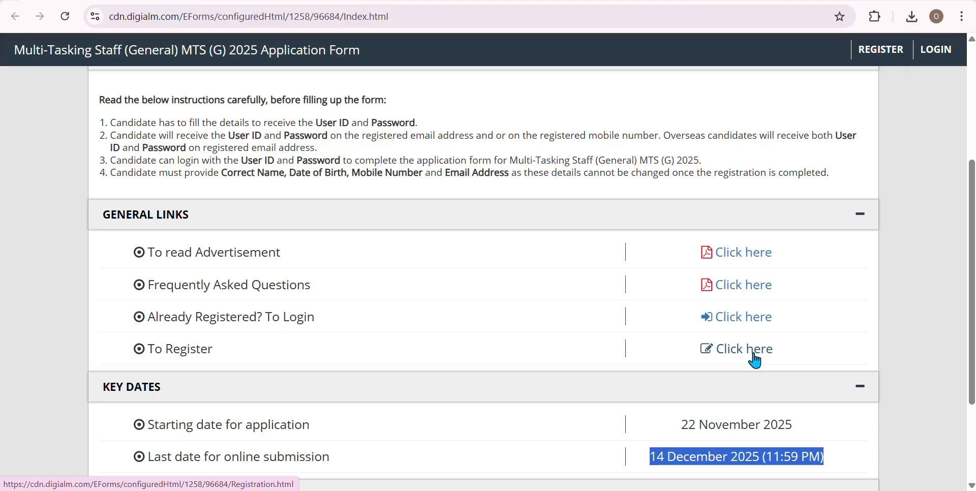
# Step: Open the MTS (G) registration page and highlight the note on entering the name as per certificate
pyautogui.click(873, 59)
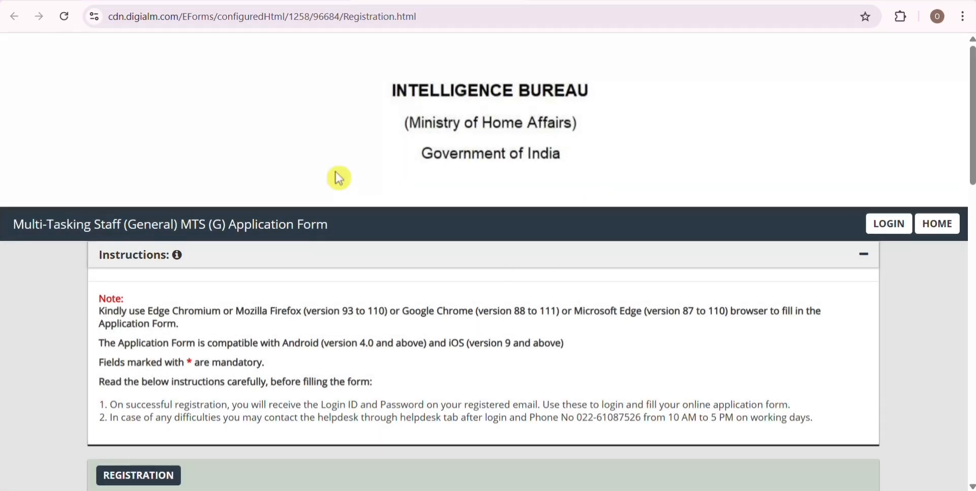
pyautogui.scroll(-7, 303, 258)
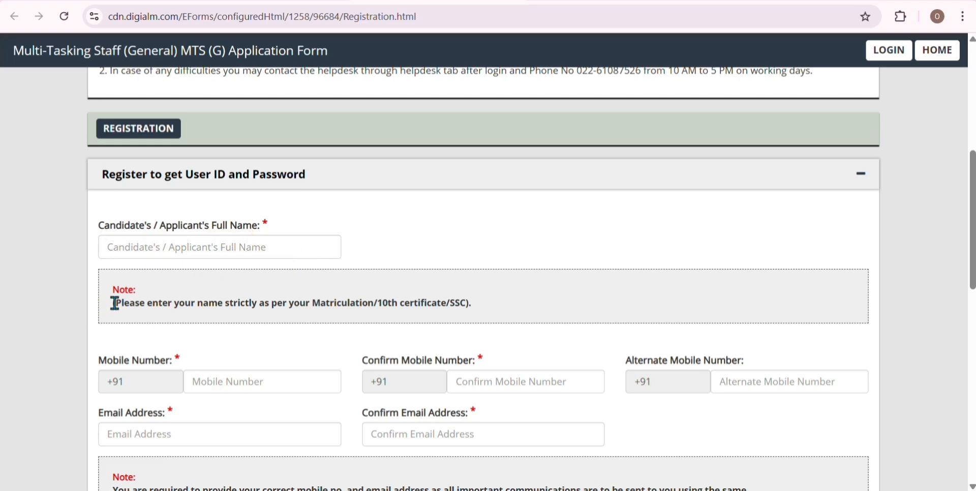
pyautogui.moveTo(115, 304); pyautogui.dragTo(465, 305)
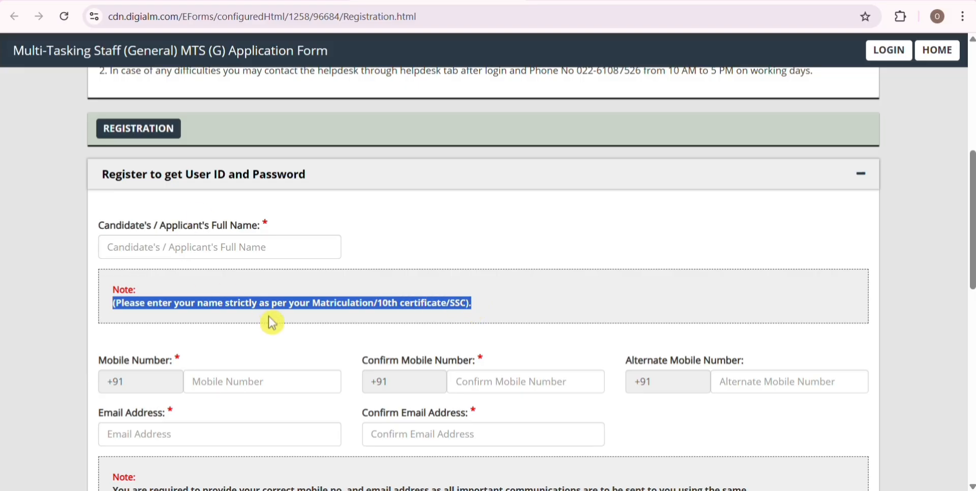
pyautogui.scroll(-1, 235, 351)
pyautogui.moveTo(98, 298); pyautogui.dragTo(196, 303)
# Step: Review the Mobile, Confirm Mobile, Alternate Mobile, Email and Confirm Email fields
pyautogui.click(212, 316)
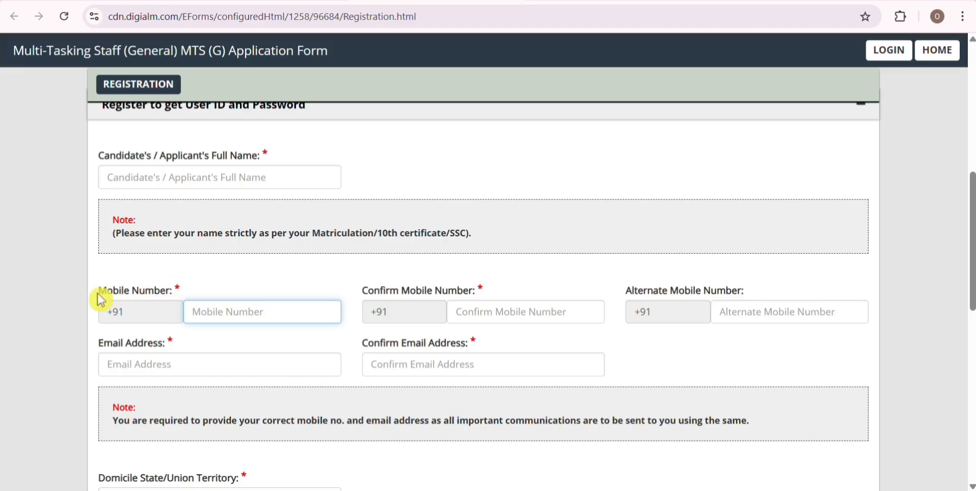
pyautogui.moveTo(101, 299); pyautogui.dragTo(187, 305)
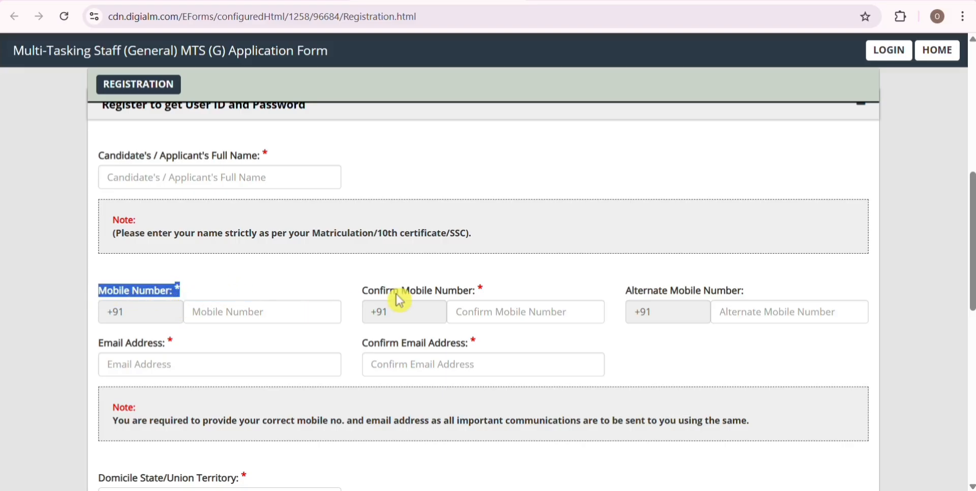
pyautogui.moveTo(364, 301); pyautogui.dragTo(487, 297)
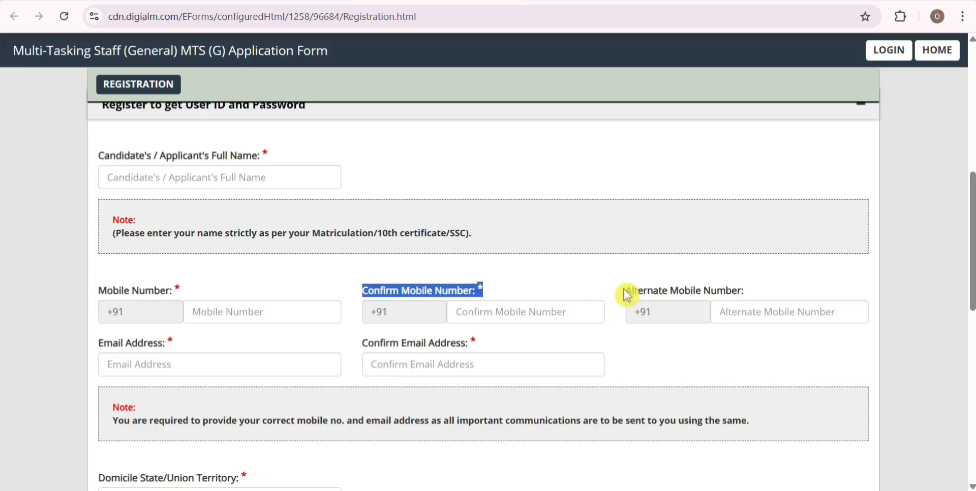
pyautogui.moveTo(629, 294); pyautogui.dragTo(745, 296)
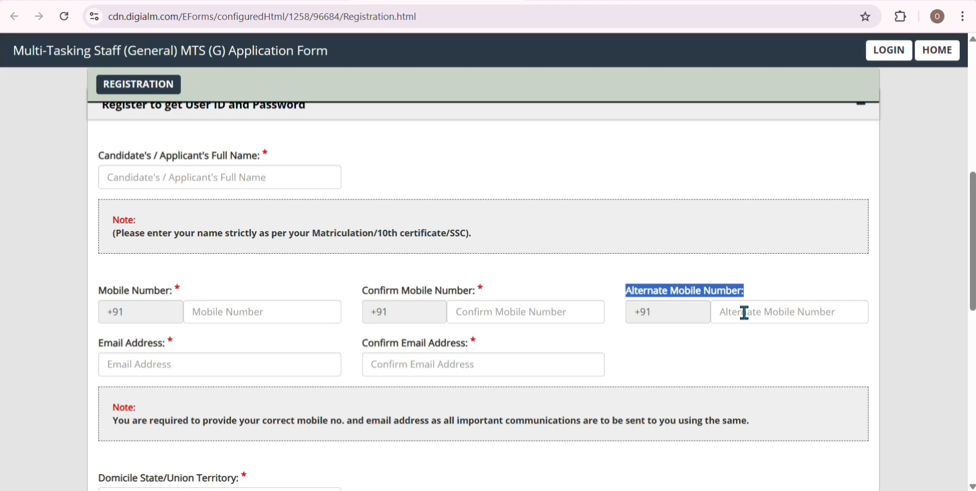
pyautogui.moveTo(98, 348); pyautogui.dragTo(159, 355)
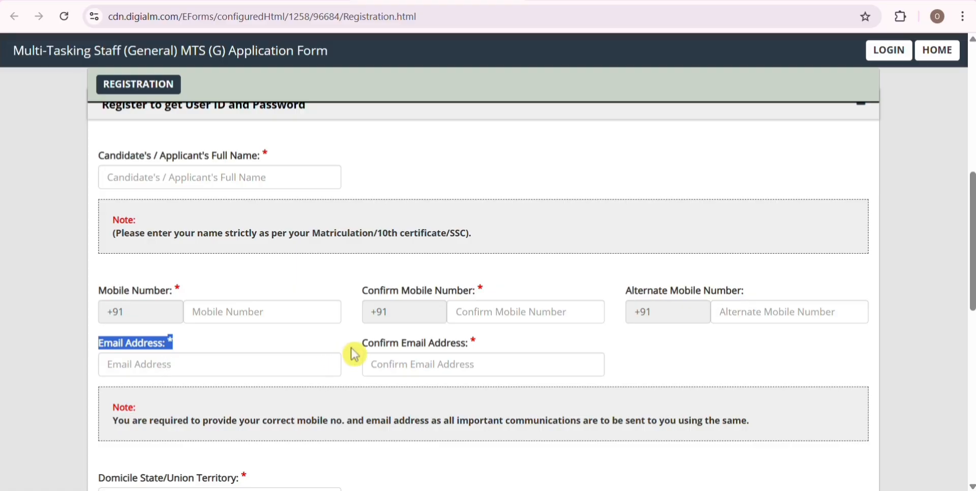
pyautogui.moveTo(354, 355); pyautogui.dragTo(485, 350)
# Step: Set the domicile state to Bihar and the SIB to Patna
pyautogui.scroll(-5, 290, 225)
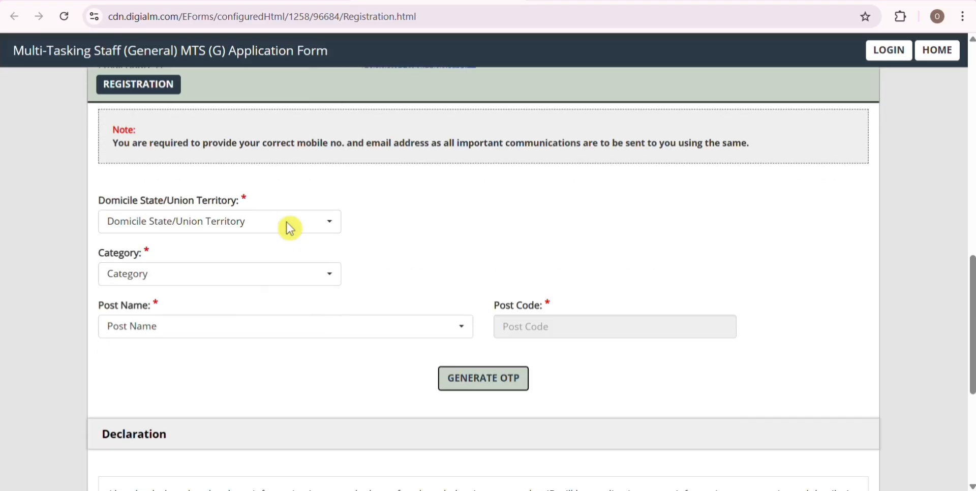
pyautogui.moveTo(105, 201); pyautogui.dragTo(231, 211)
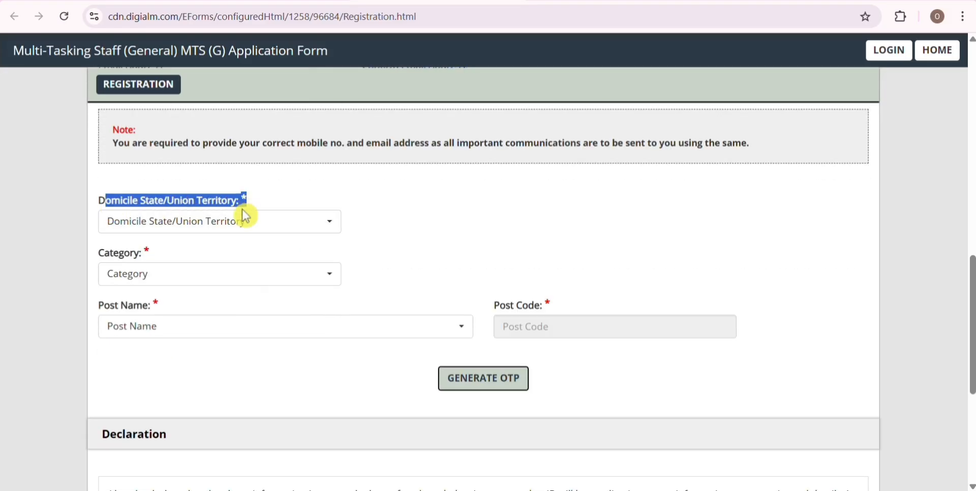
pyautogui.click(159, 234)
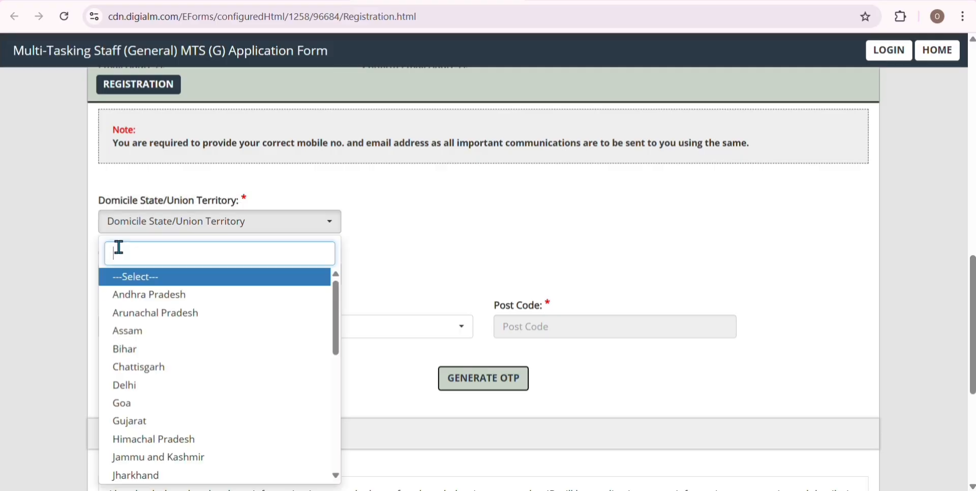
pyautogui.click(149, 356)
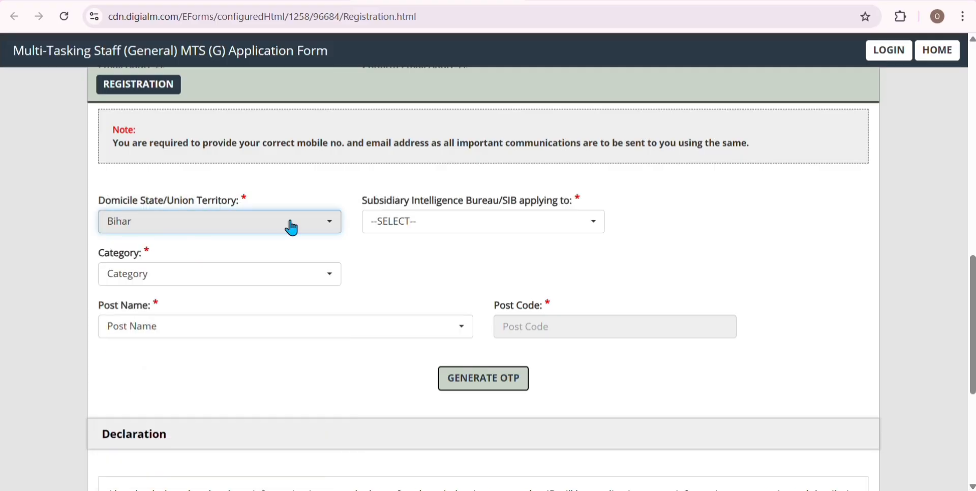
pyautogui.moveTo(359, 199); pyautogui.dragTo(569, 209)
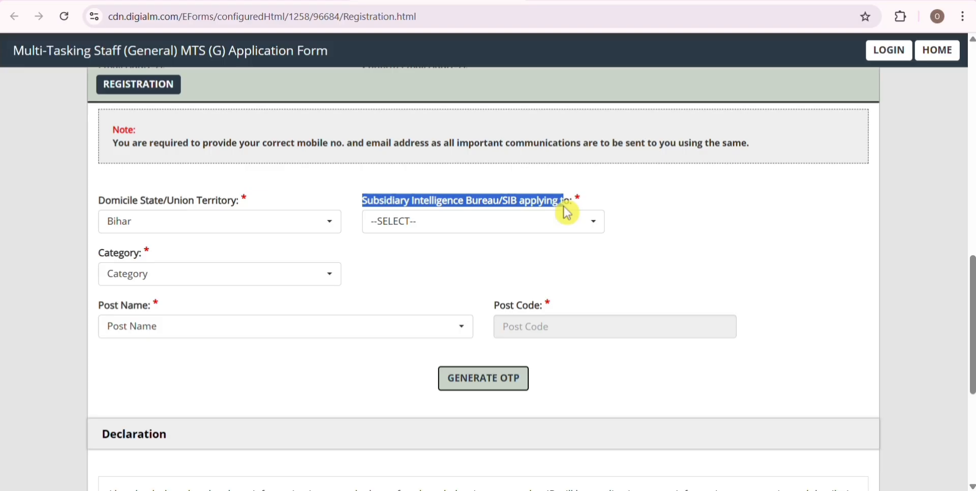
pyautogui.click(429, 224)
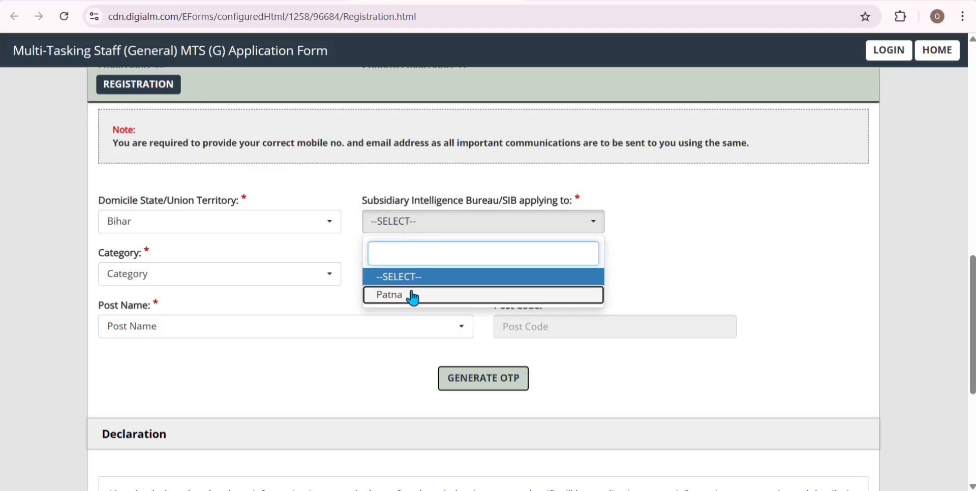
pyautogui.click(409, 297)
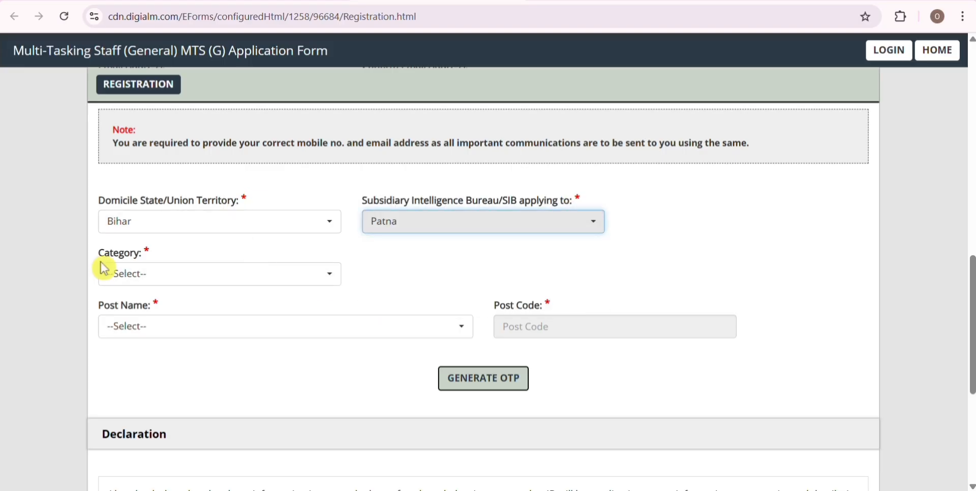
# Step: Set the category to UR and the post to Multi-Tasking Staff (General)
pyautogui.moveTo(104, 263); pyautogui.dragTo(145, 252)
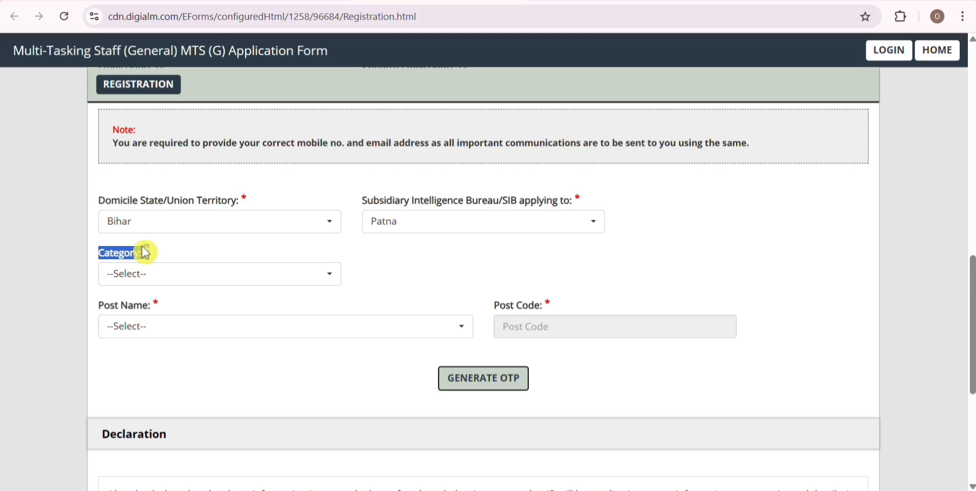
pyautogui.click(150, 275)
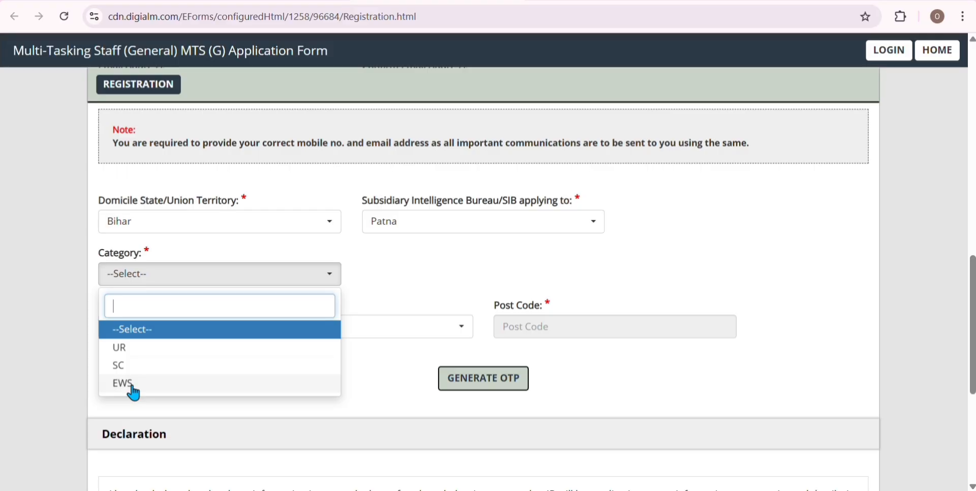
pyautogui.click(118, 351)
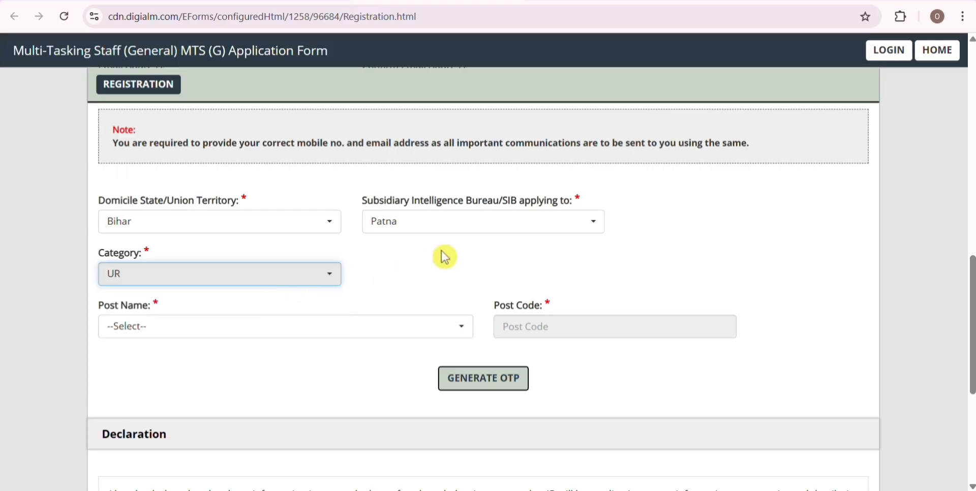
pyautogui.moveTo(94, 312); pyautogui.dragTo(156, 315)
pyautogui.click(155, 327)
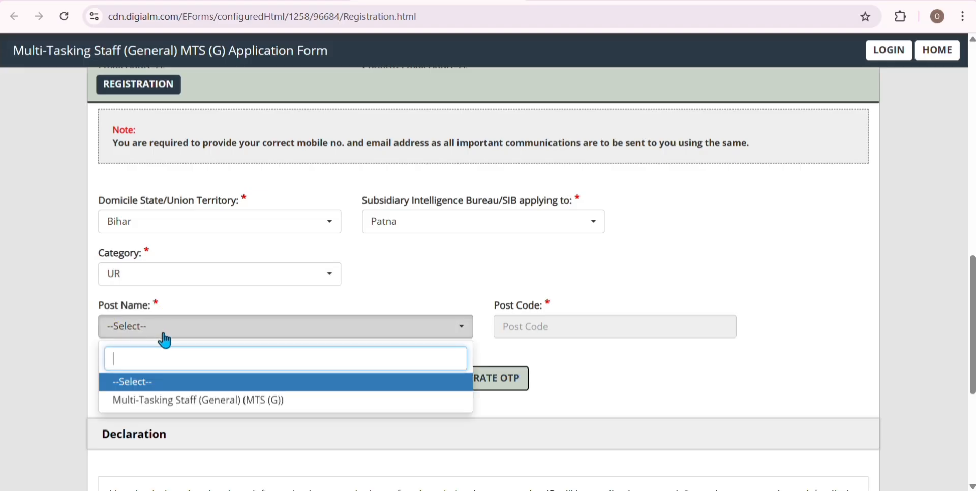
pyautogui.click(184, 401)
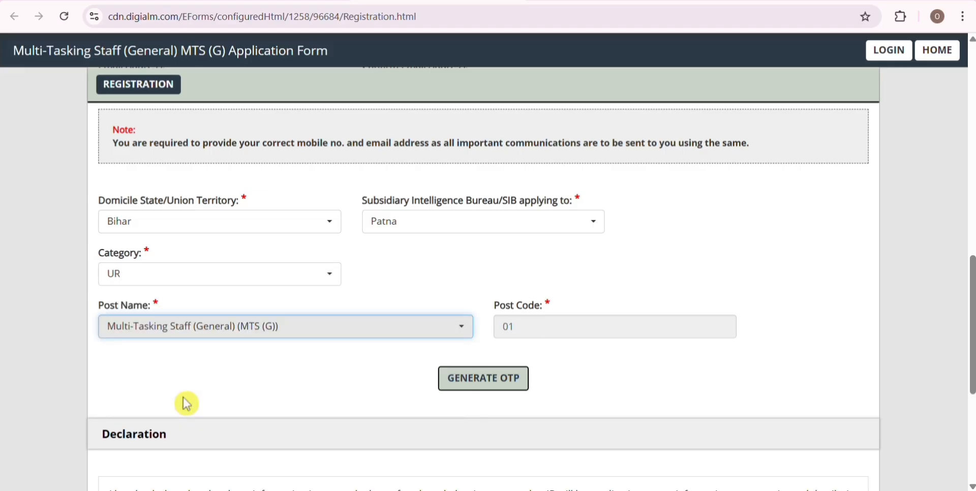
# Step: Request a registration OTP by entering the captcha, acknowledging the alert and declining the suggested password
pyautogui.click(482, 389)
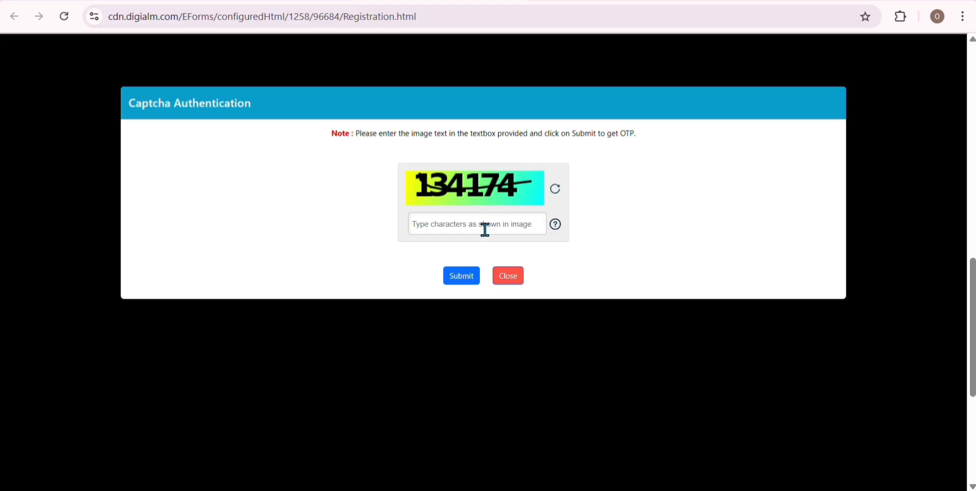
pyautogui.click(486, 230)
pyautogui.write('134174')
pyautogui.click(452, 279)
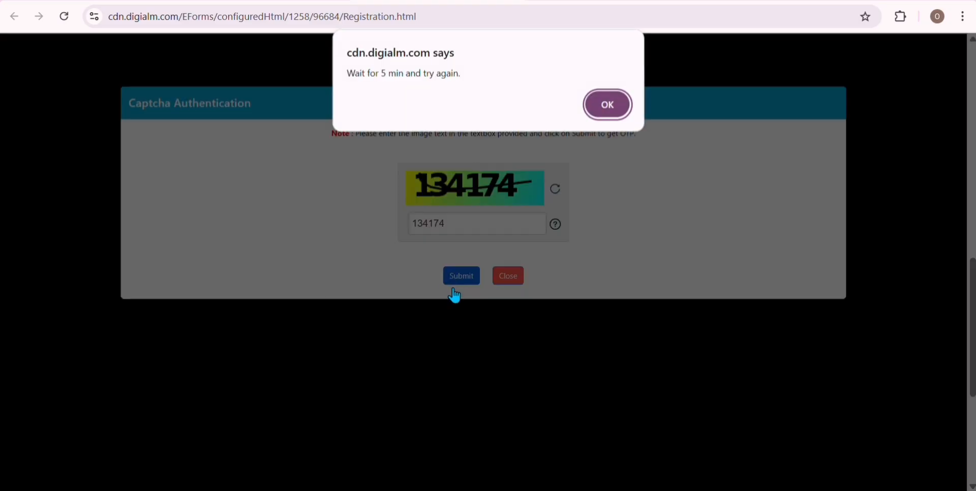
pyautogui.click(607, 116)
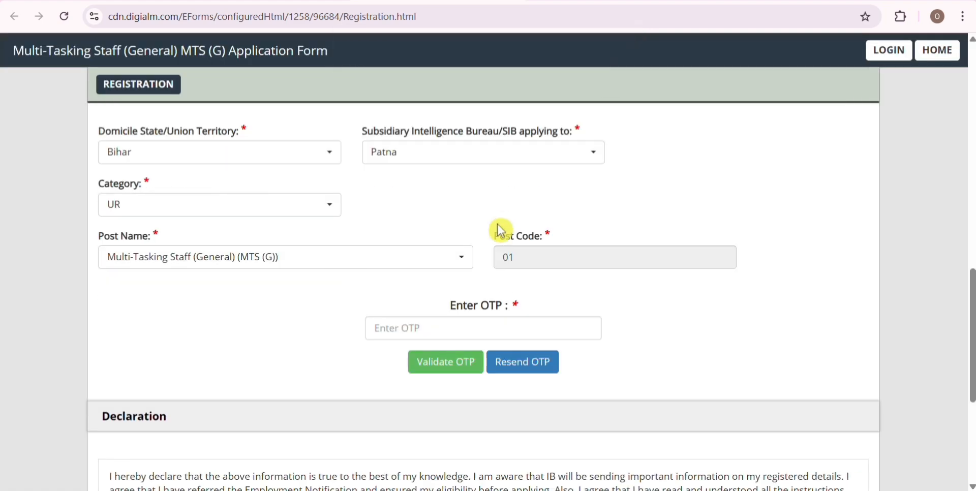
pyautogui.click(458, 331)
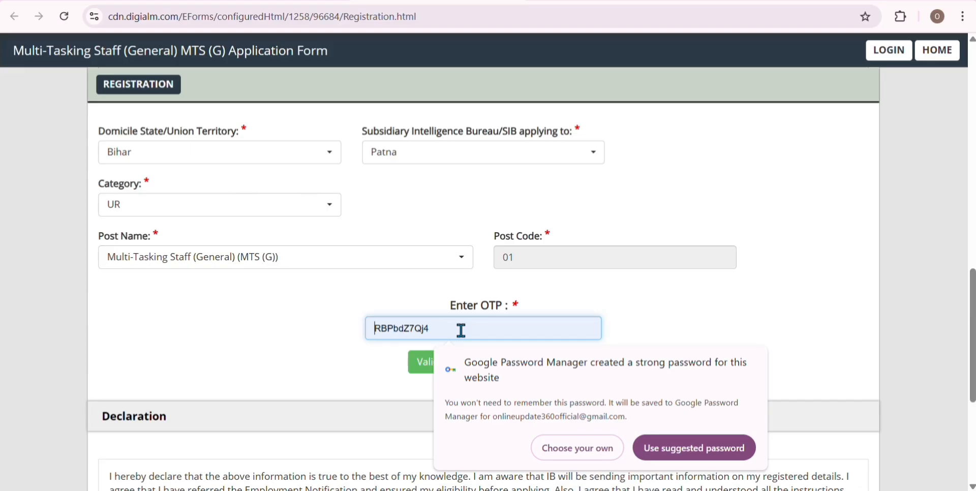
pyautogui.click(721, 331)
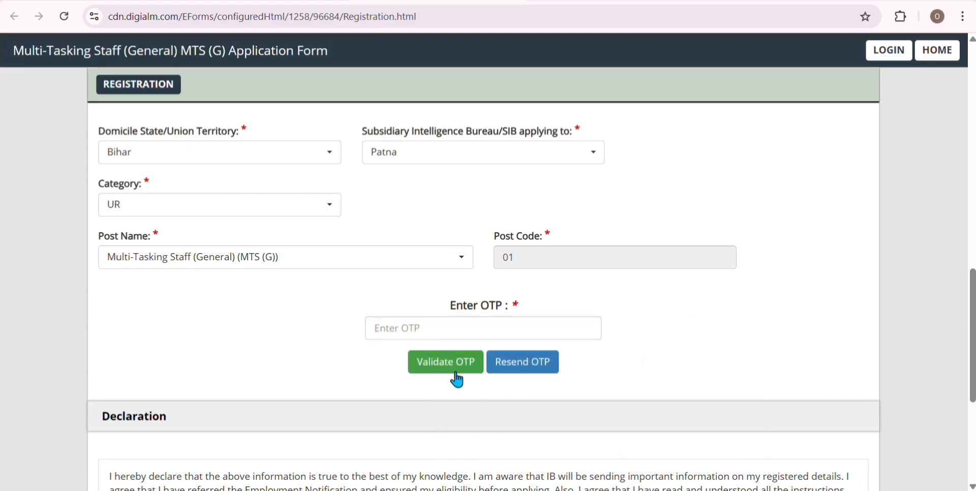
pyautogui.scroll(-4, 349, 389)
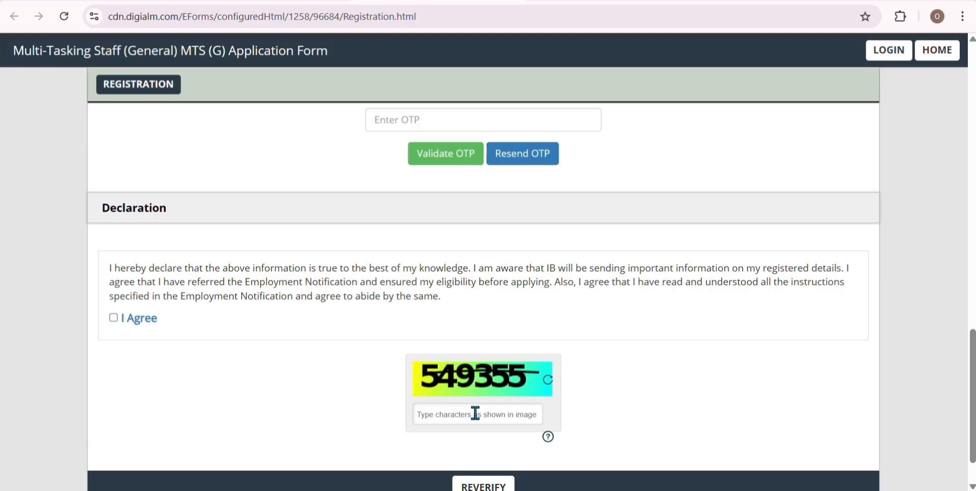
# Step: Confirm domicile, SIB, category, post, name, mobile and email values, then reverify the form
pyautogui.scroll(-1, 473, 410)
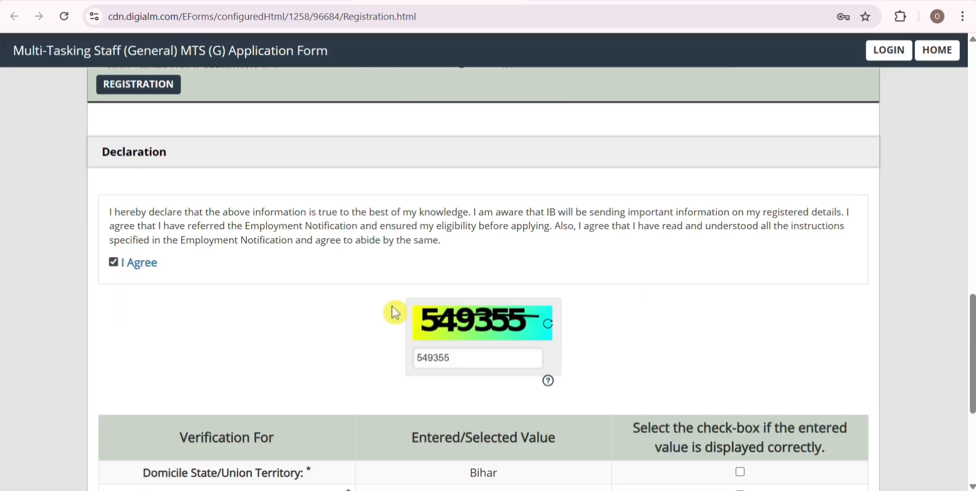
pyautogui.scroll(-5, 394, 312)
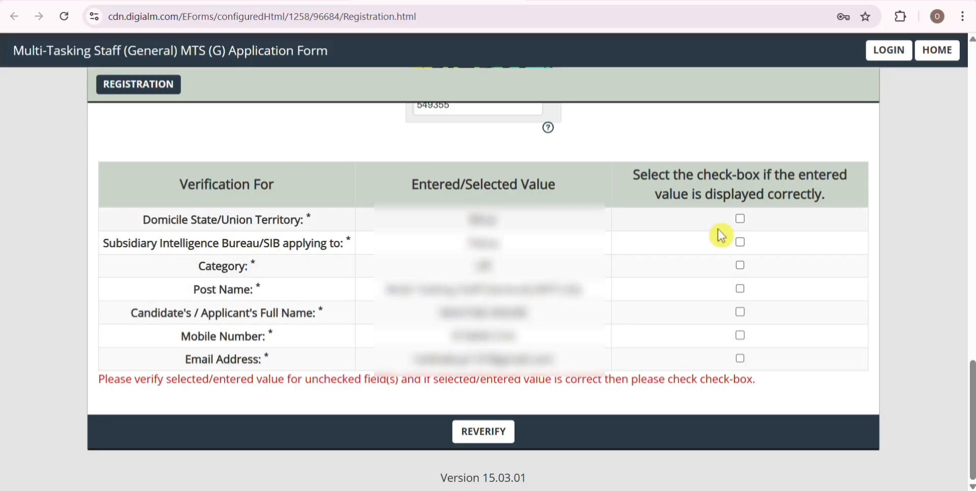
pyautogui.click(740, 219)
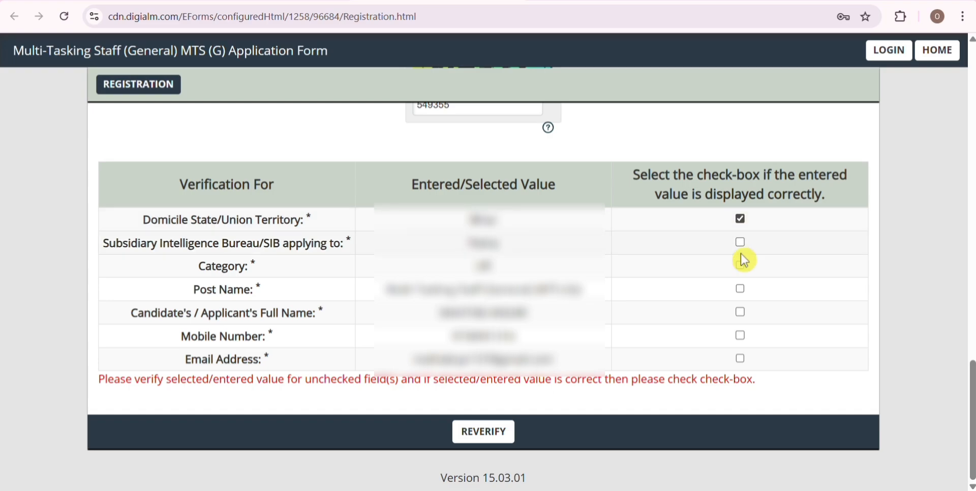
pyautogui.click(740, 242)
pyautogui.click(740, 265)
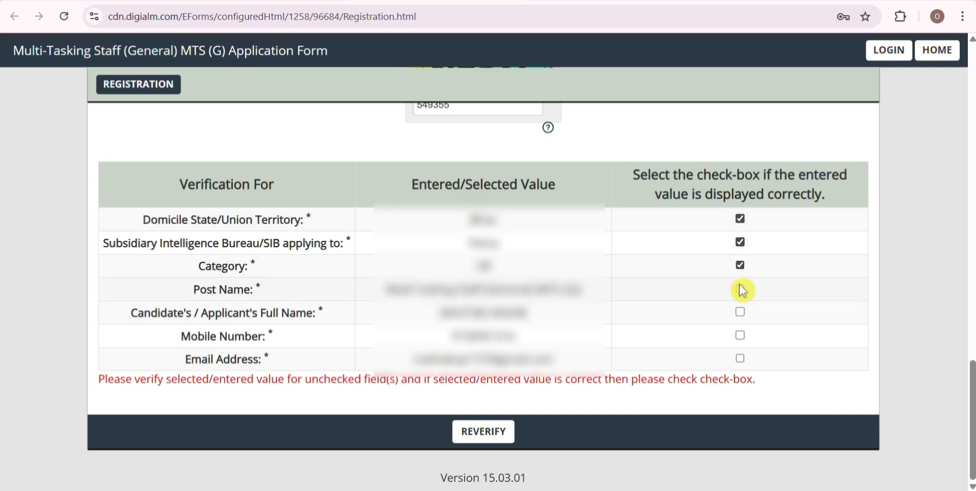
pyautogui.click(740, 288)
pyautogui.click(740, 311)
pyautogui.click(742, 337)
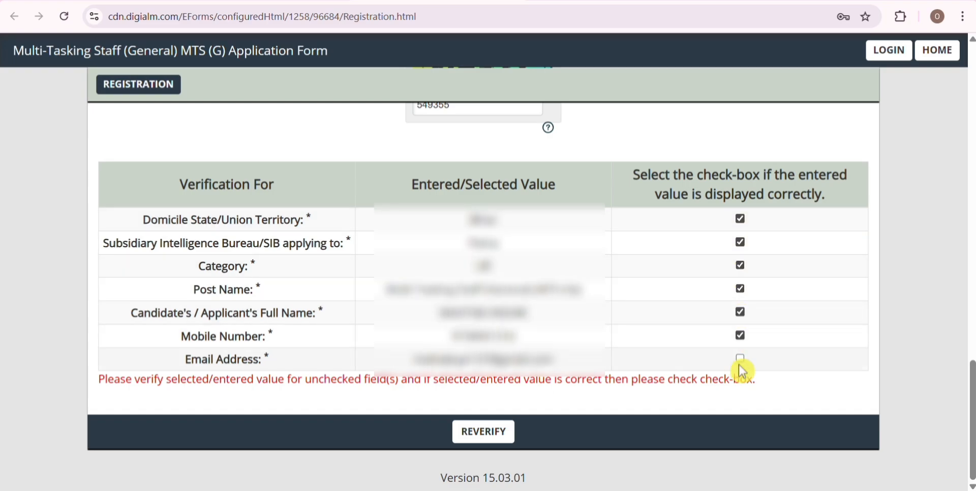
pyautogui.click(739, 359)
pyautogui.click(484, 431)
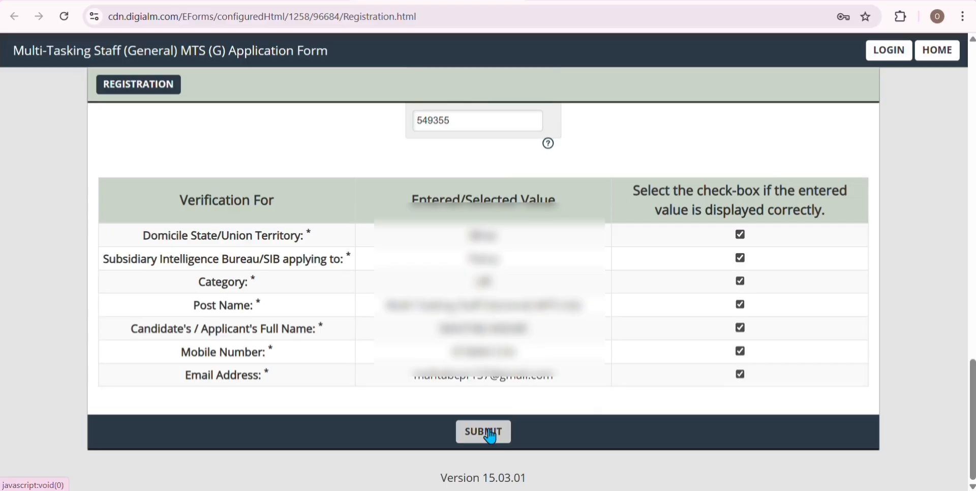
# Step: Submit the registration, accept the privacy notice, confirm, and note the issued registration number
pyautogui.click(494, 434)
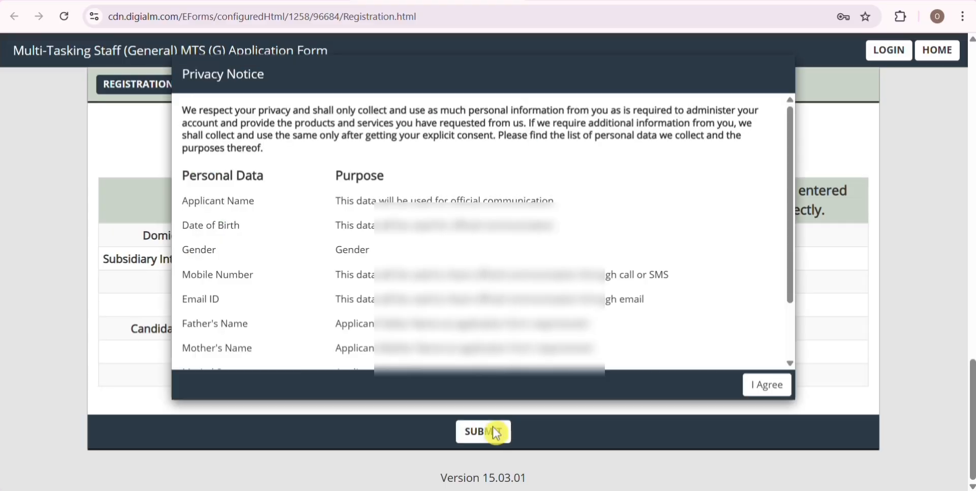
pyautogui.scroll(-2, 484, 251)
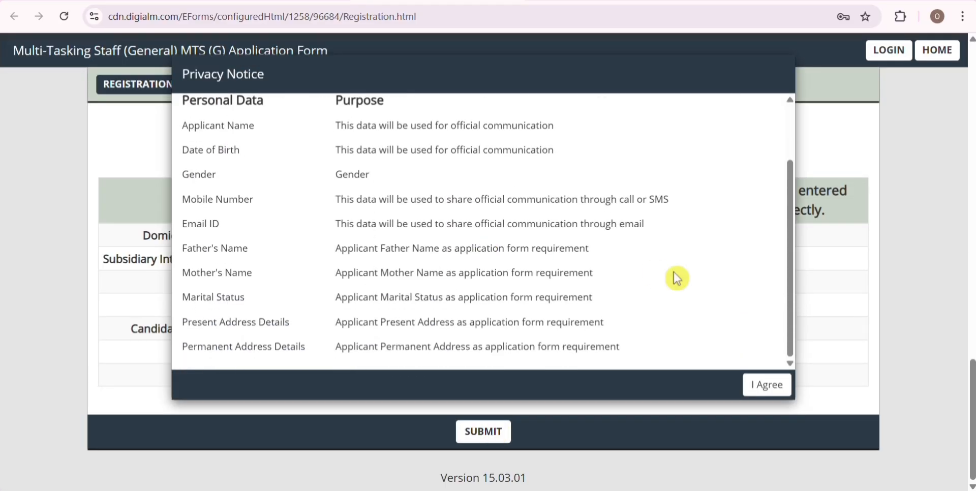
pyautogui.click(767, 386)
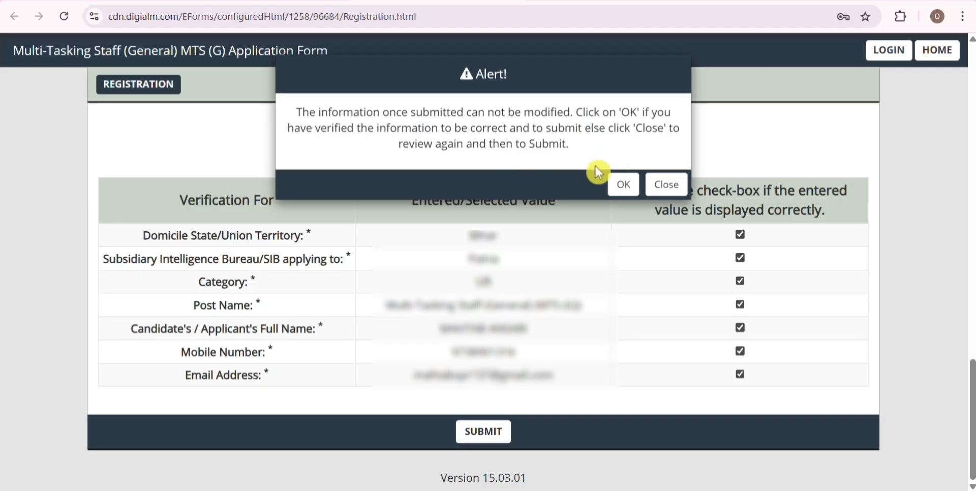
pyautogui.click(622, 186)
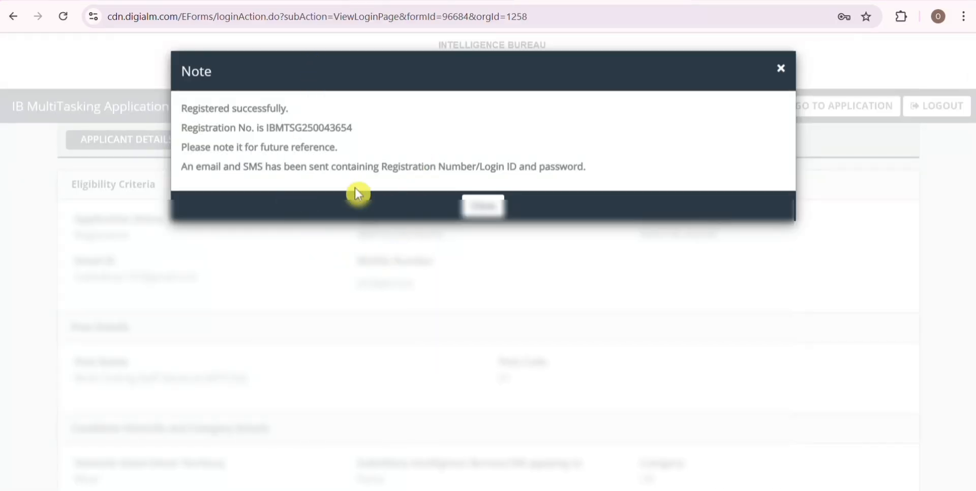
pyautogui.moveTo(181, 129); pyautogui.dragTo(359, 125)
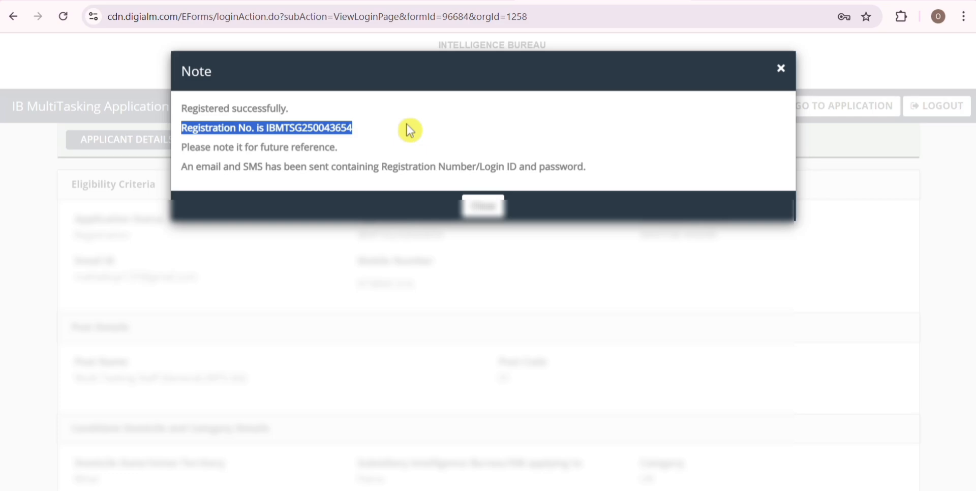
pyautogui.click(483, 206)
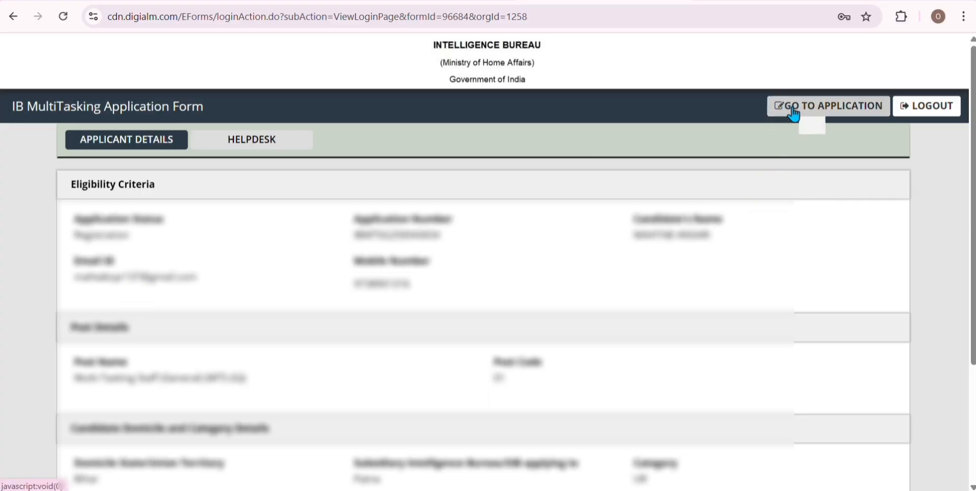
# Step: Open the application form and set gender Male and date of birth 13/07/2000
pyautogui.click(834, 112)
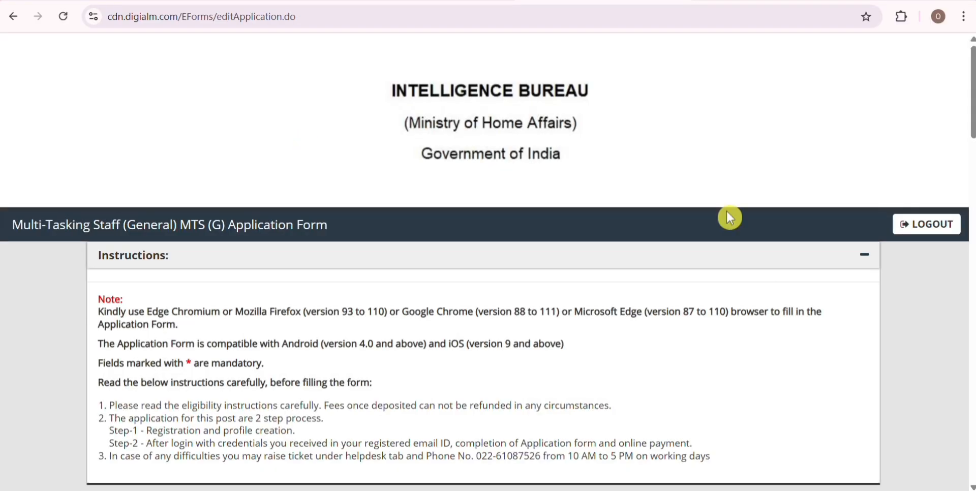
pyautogui.scroll(-4, 370, 286)
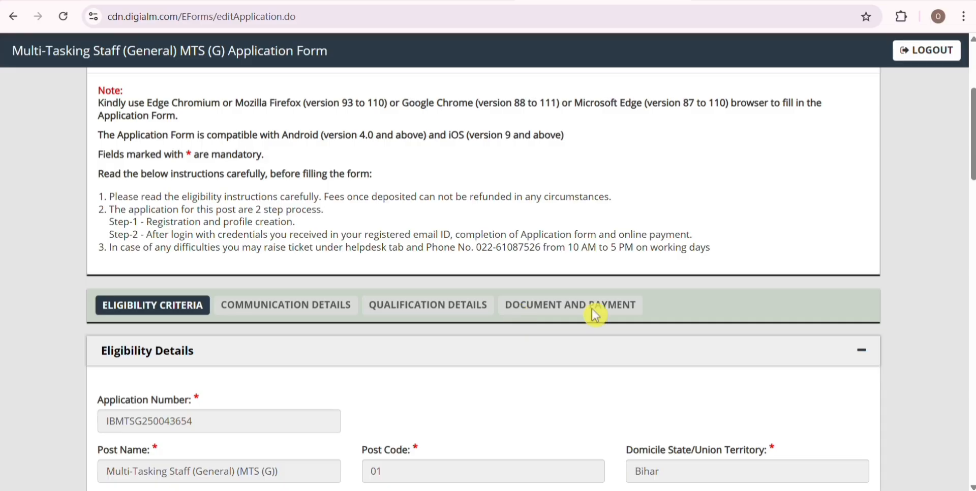
pyautogui.scroll(-4, 322, 333)
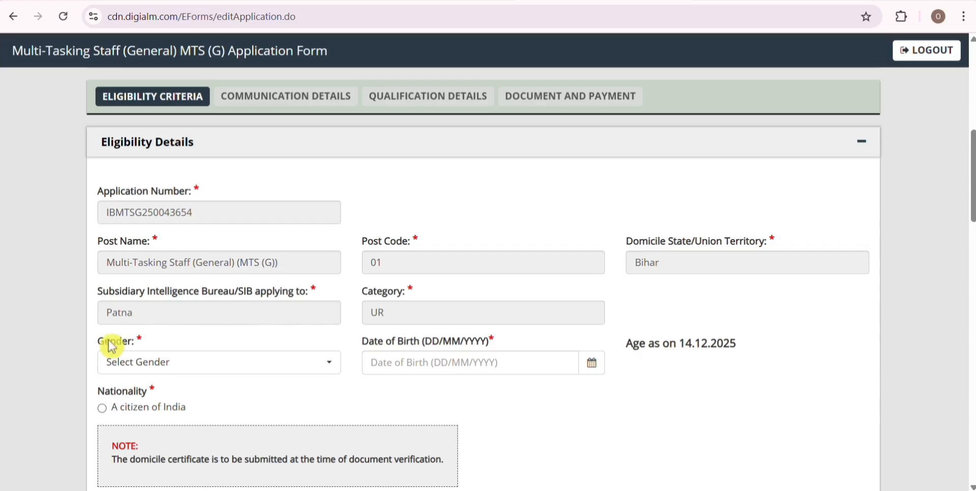
pyautogui.click(162, 370)
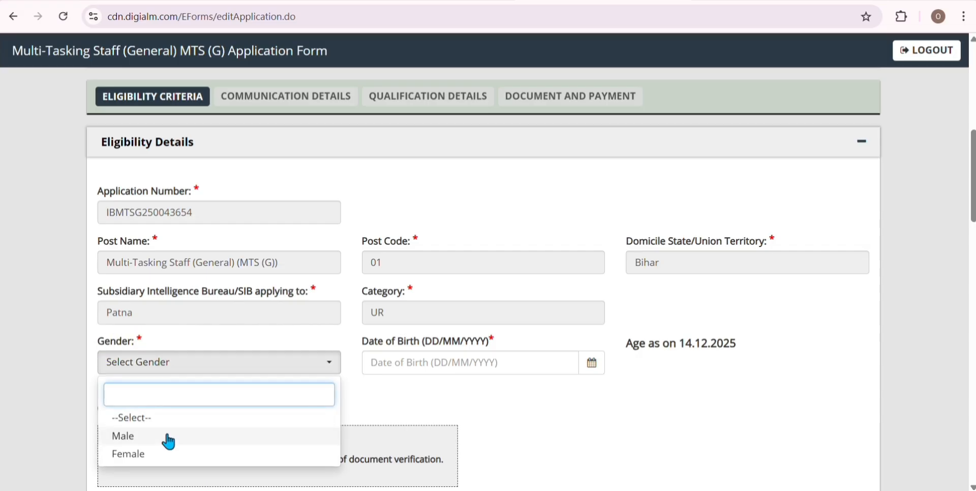
pyautogui.click(233, 440)
pyautogui.click(436, 357)
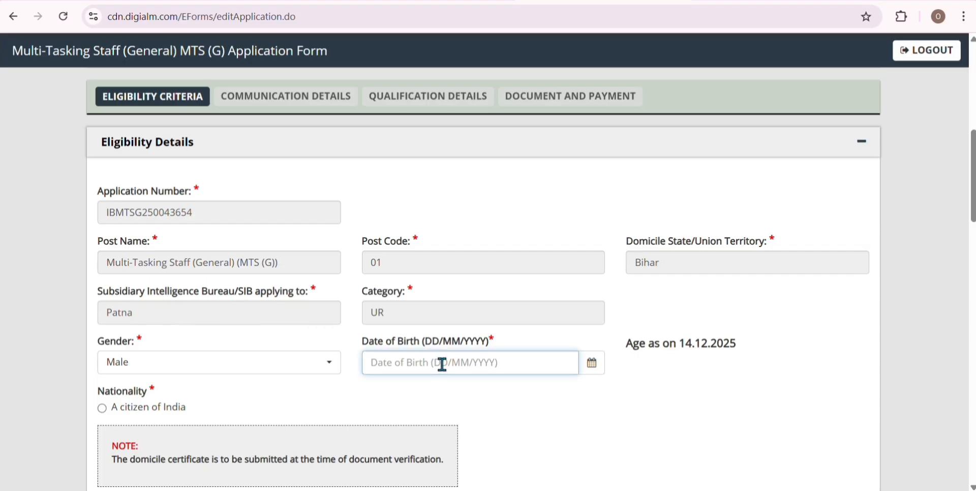
pyautogui.click(592, 364)
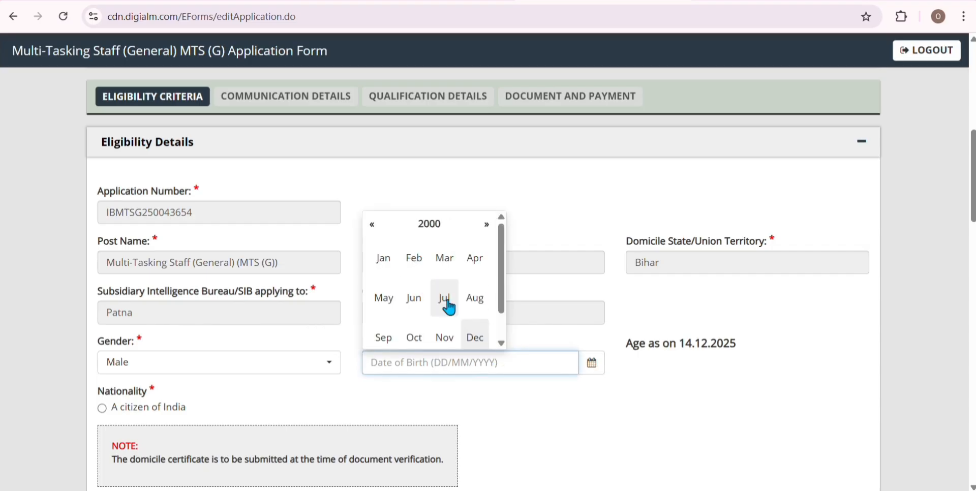
pyautogui.click(445, 298)
pyautogui.click(451, 311)
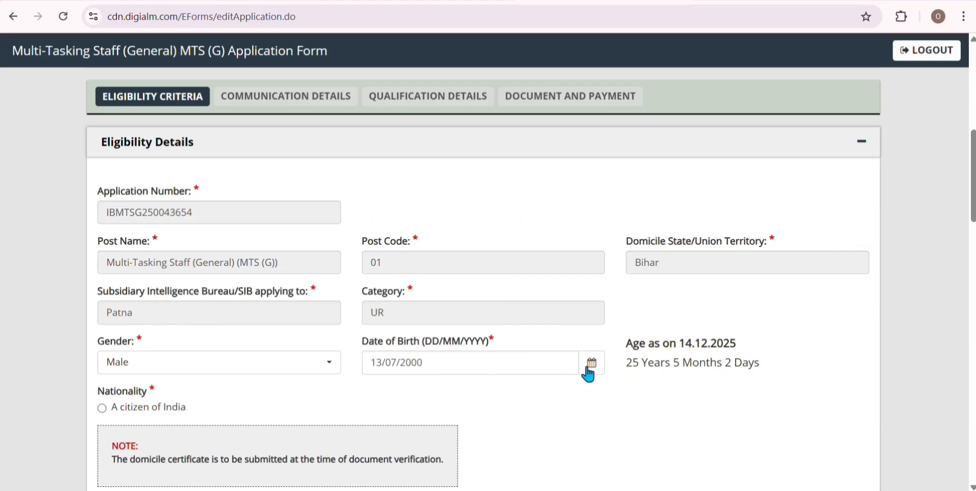
# Step: Declare Indian citizenship and answer Yes to holding a domicile certificate
pyautogui.click(101, 409)
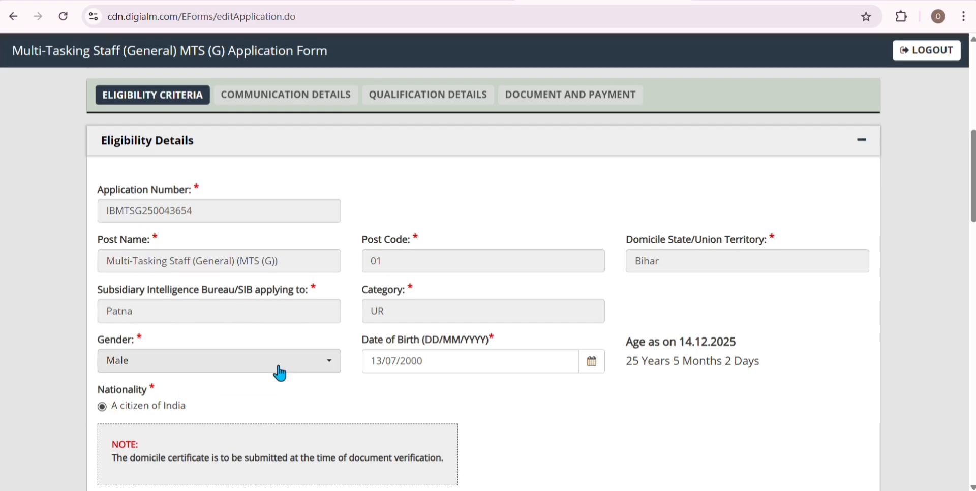
pyautogui.scroll(-3, 279, 370)
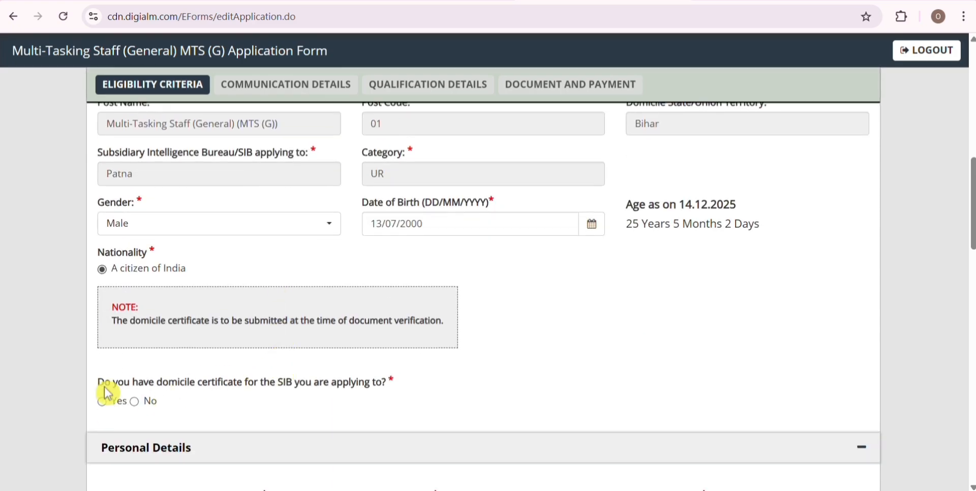
pyautogui.moveTo(99, 384); pyautogui.dragTo(337, 418)
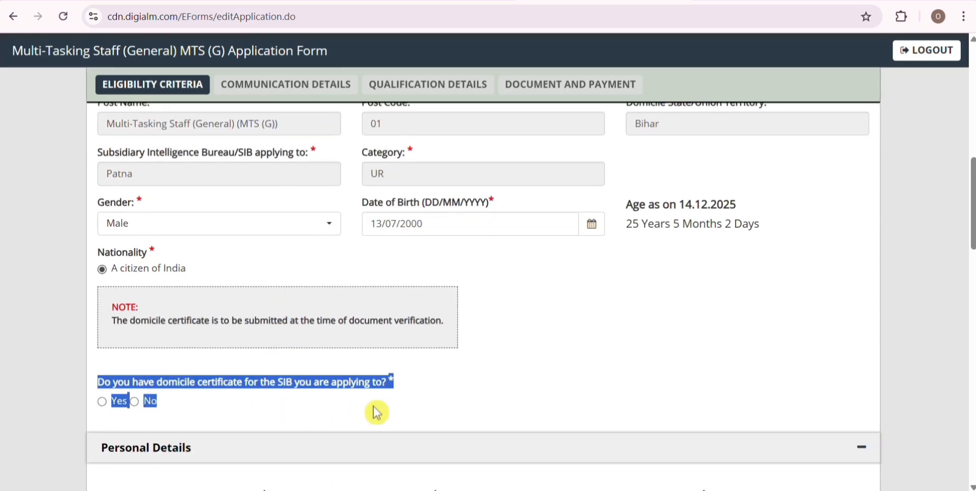
pyautogui.click(195, 403)
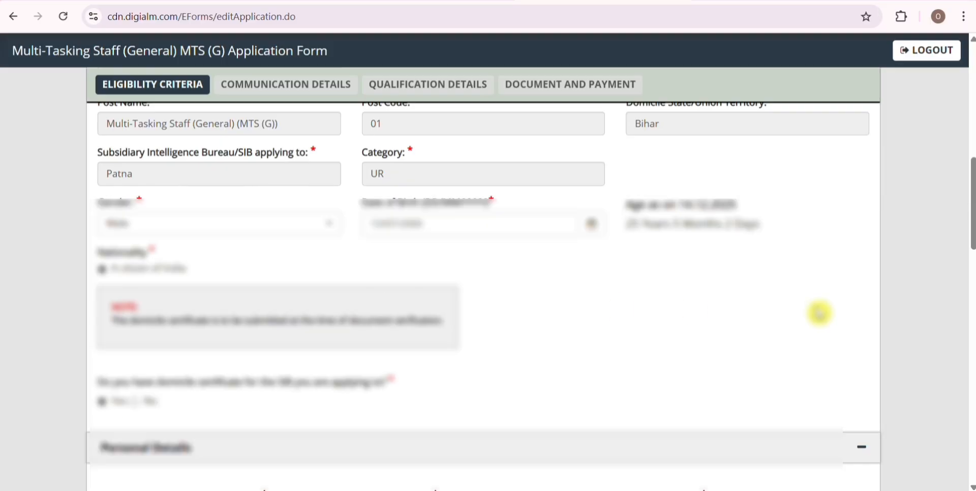
pyautogui.scroll(-4, 694, 294)
pyautogui.scroll(-1, 692, 294)
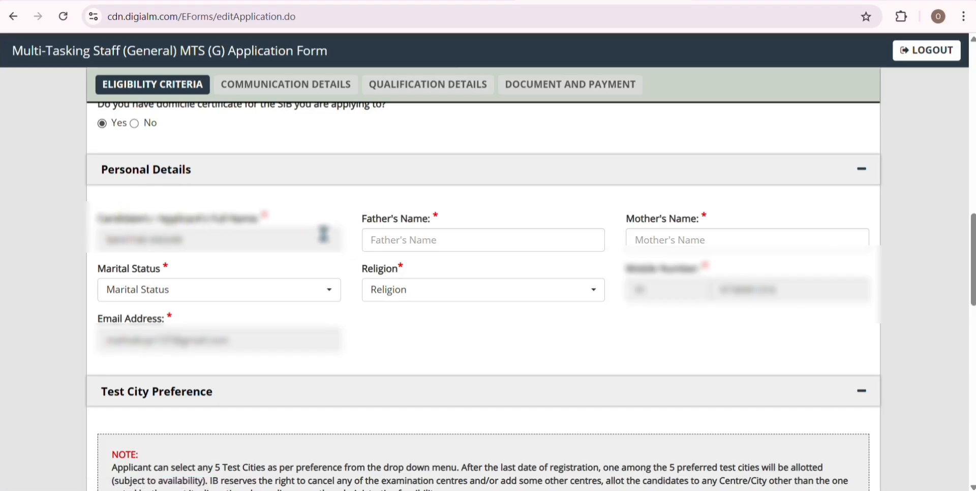
# Step: Review the Father's Name and Mother's Name fields
pyautogui.moveTo(362, 220); pyautogui.dragTo(433, 226)
pyautogui.click(427, 238)
pyautogui.moveTo(629, 223); pyautogui.dragTo(699, 225)
pyautogui.click(688, 240)
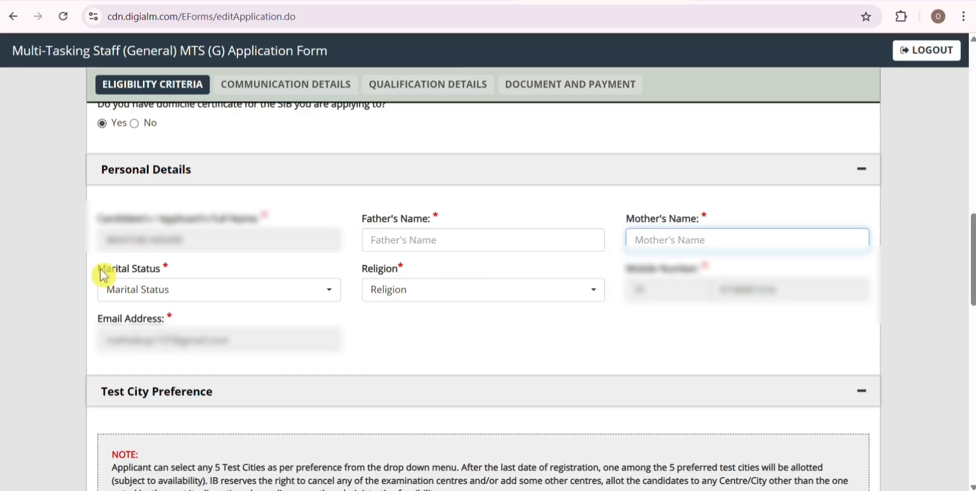
# Step: Set marital status to Unmarried and religion to Muslim
pyautogui.moveTo(103, 275); pyautogui.dragTo(166, 278)
pyautogui.click(167, 294)
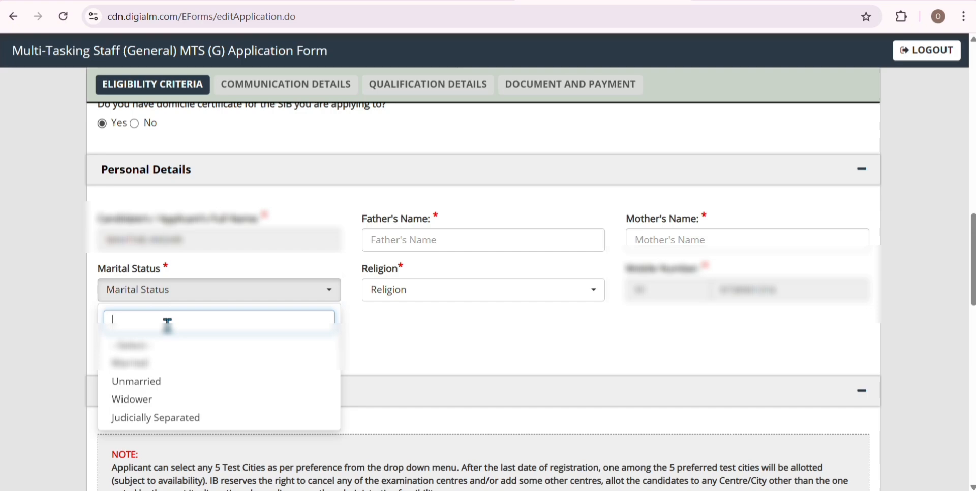
pyautogui.click(159, 382)
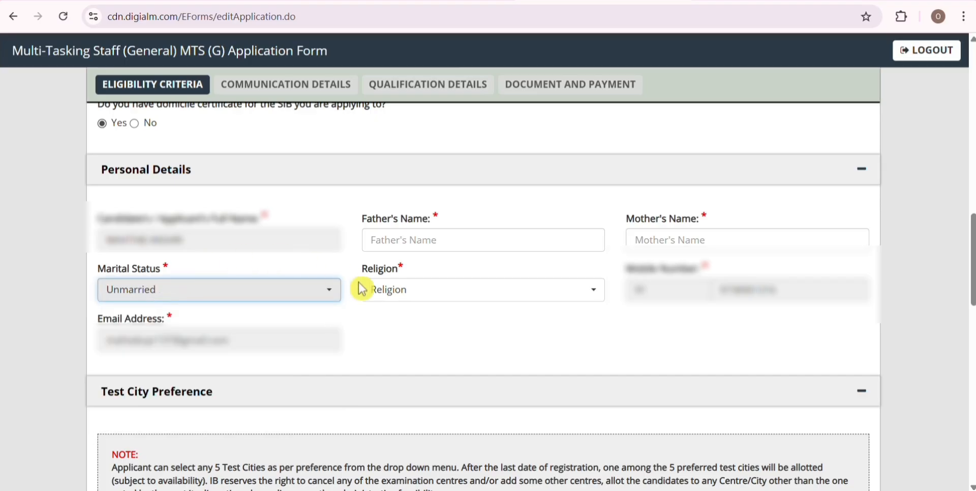
pyautogui.moveTo(355, 275); pyautogui.dragTo(392, 275)
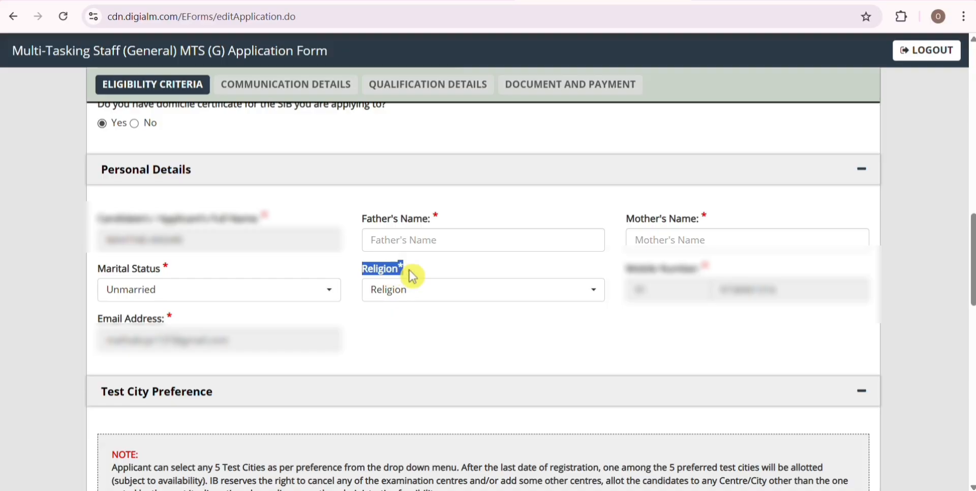
pyautogui.click(420, 292)
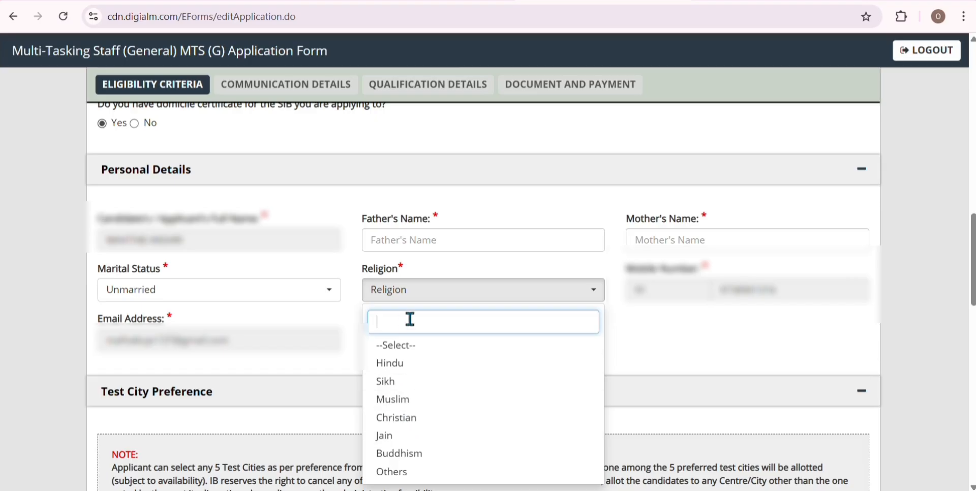
pyautogui.click(404, 401)
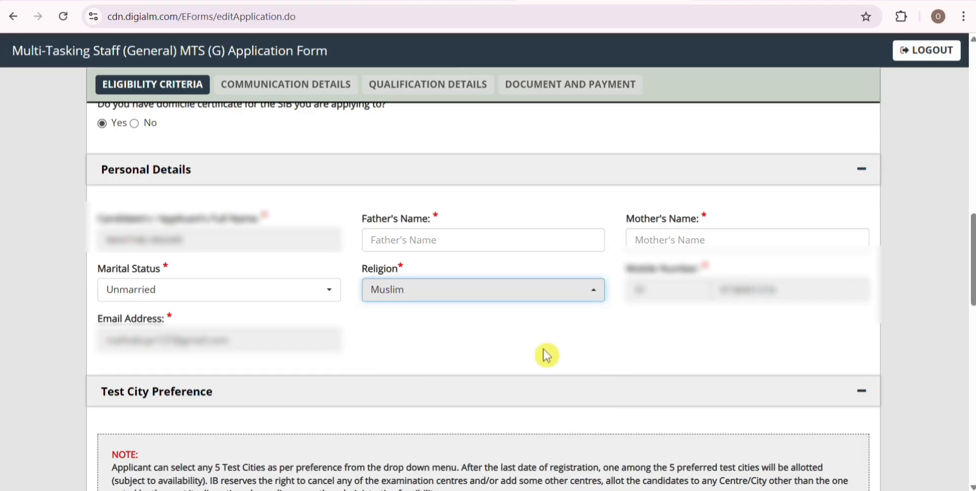
pyautogui.scroll(-4, 520, 326)
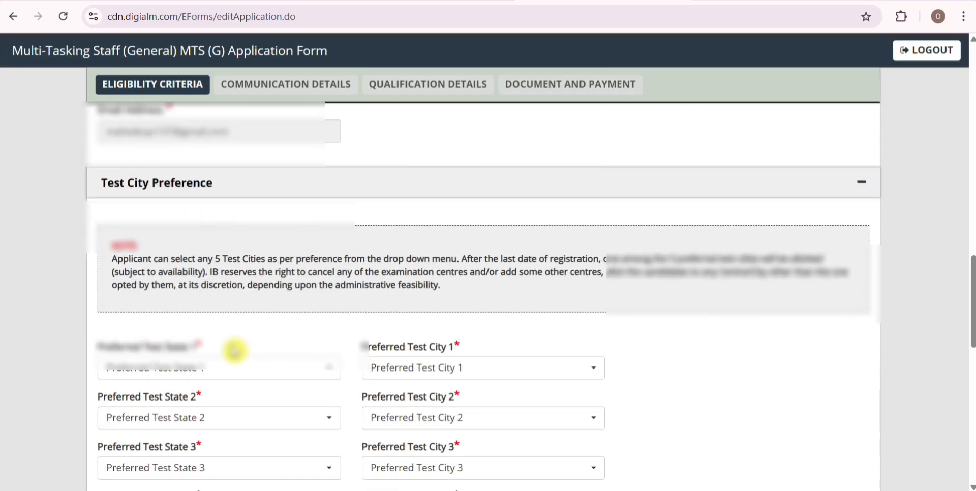
# Step: Set test preferences 1 and 2: Bihar/Bhagalpur, then Chhattisgarh/Bhilai Nagar/Durg
pyautogui.scroll(-2, 131, 298)
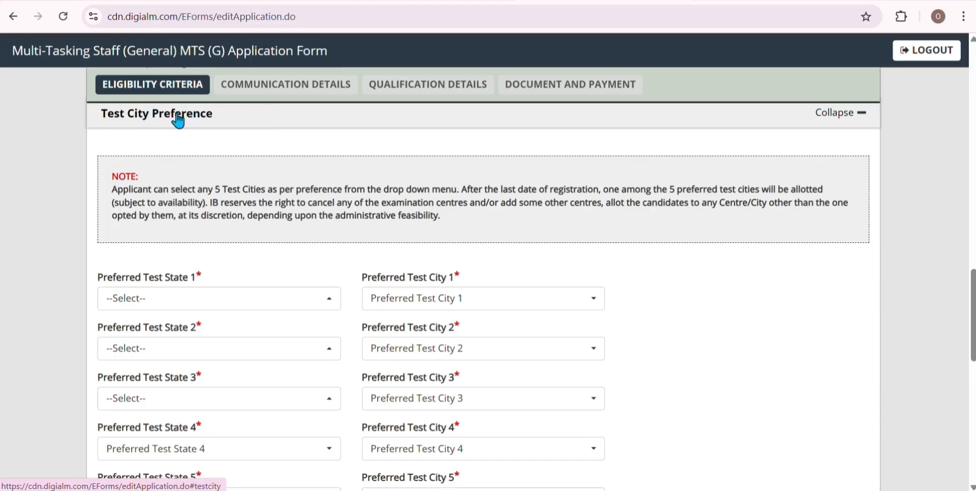
pyautogui.scroll(-1, 230, 285)
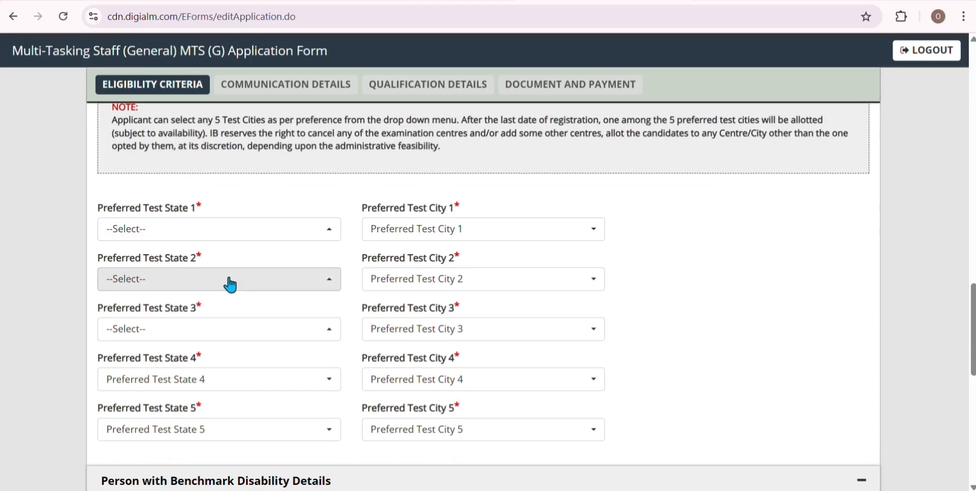
pyautogui.click(205, 230)
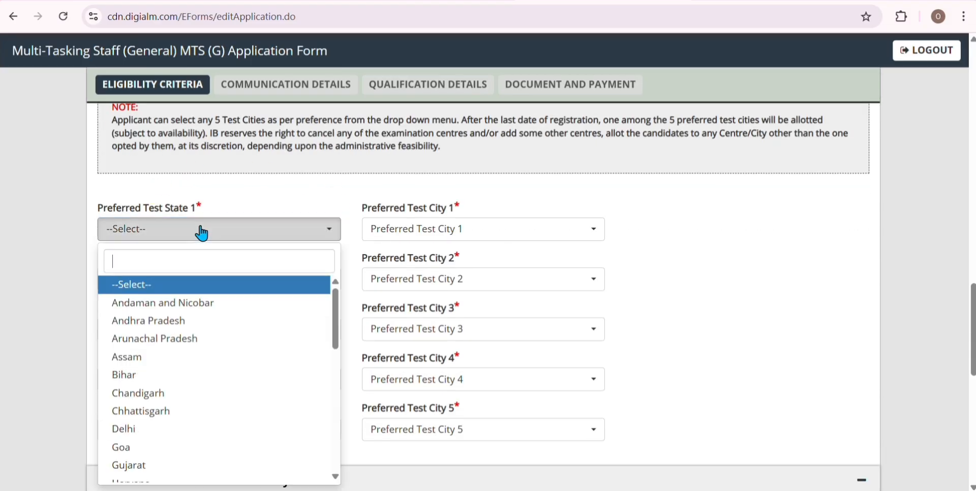
pyautogui.click(195, 380)
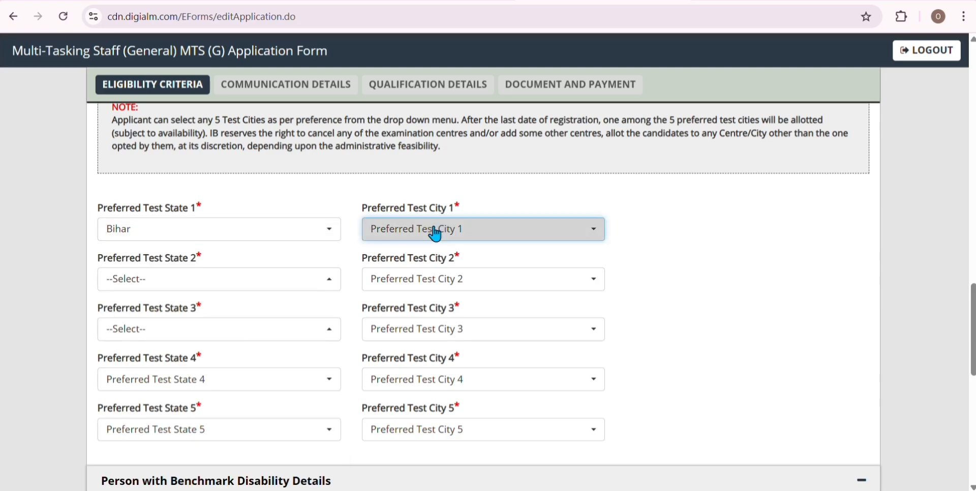
pyautogui.click(434, 226)
pyautogui.click(445, 328)
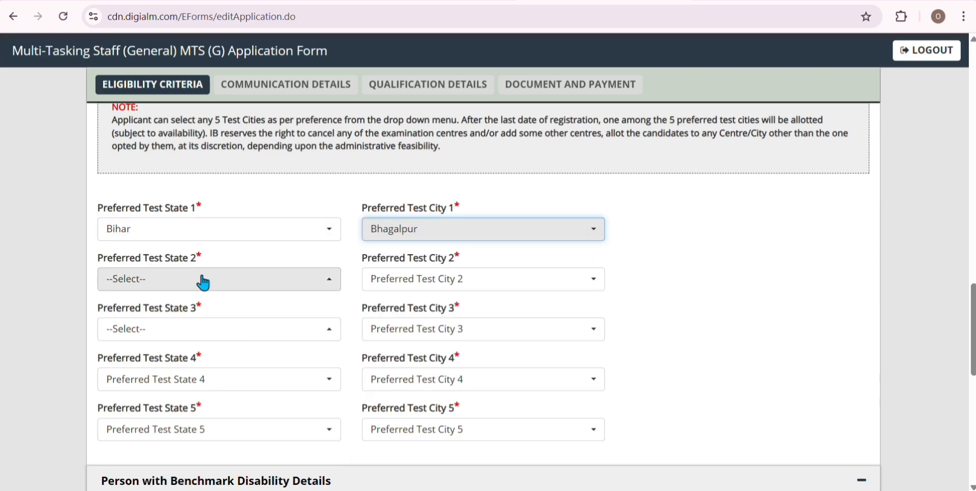
pyautogui.click(200, 279)
pyautogui.click(192, 200)
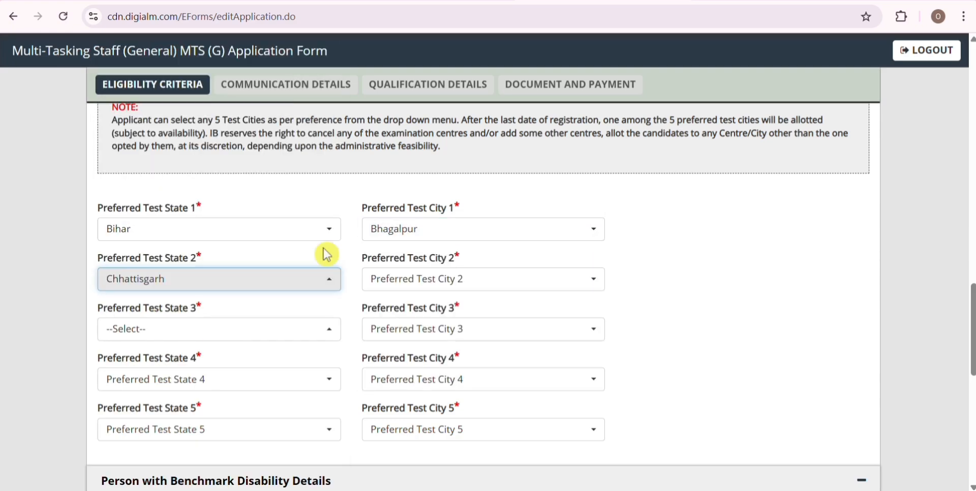
pyautogui.click(401, 280)
pyautogui.click(436, 350)
# Step: Set the third test preference to Jharkhand with city Hazaribagh
pyautogui.click(218, 331)
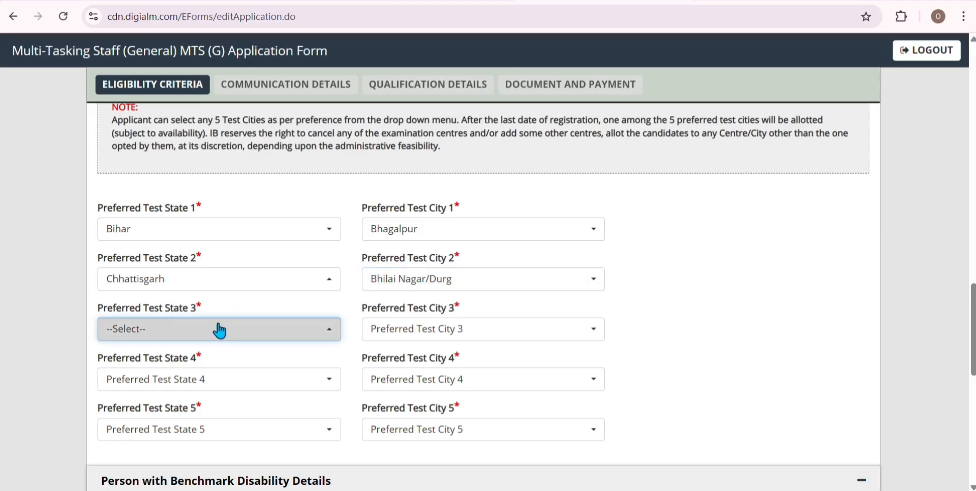
pyautogui.scroll(-3, 210, 189)
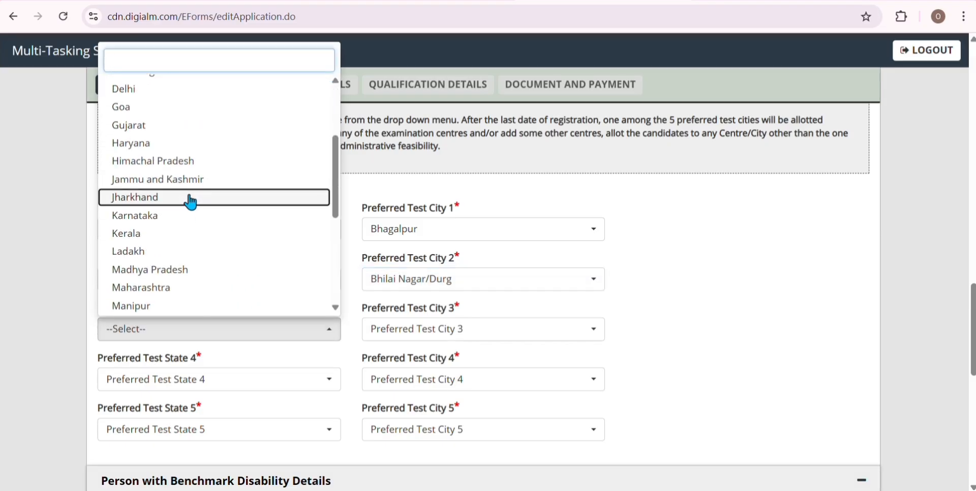
pyautogui.click(192, 199)
pyautogui.click(442, 327)
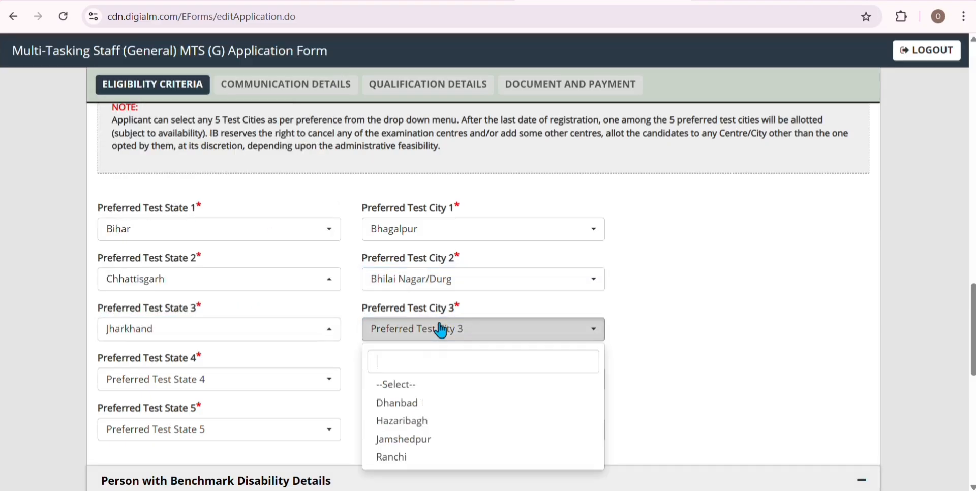
pyautogui.click(460, 421)
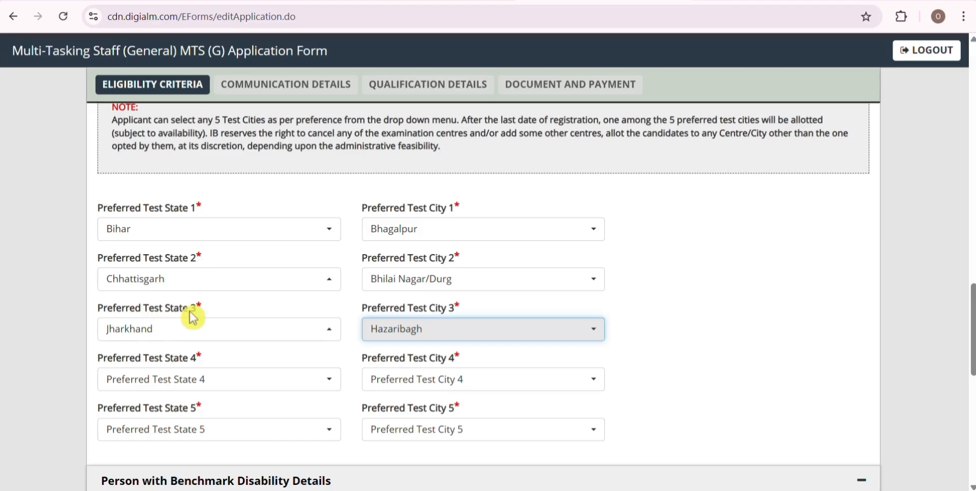
# Step: Set Preferred Test State 4 to Jharkhand and dismiss the duplicate Hazaribagh city alert
pyautogui.scroll(-1, 376, 316)
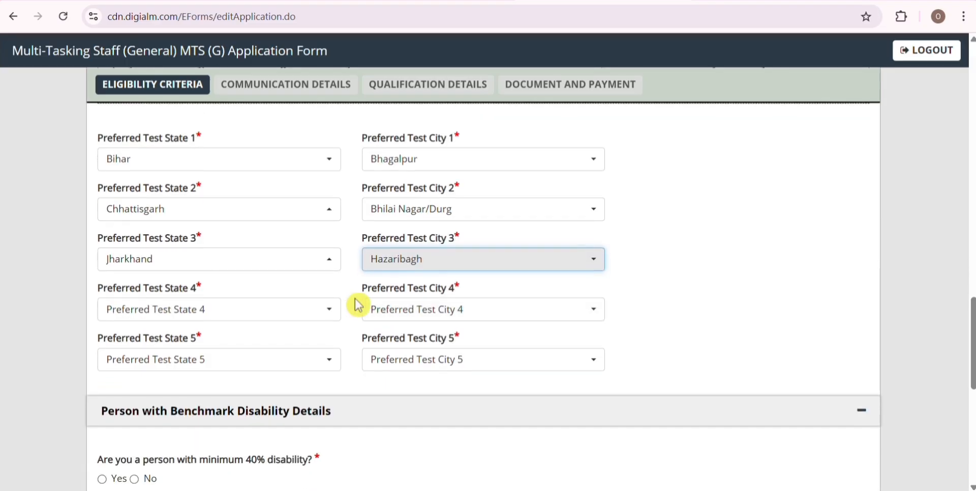
pyautogui.click(218, 320)
pyautogui.scroll(-5, 233, 405)
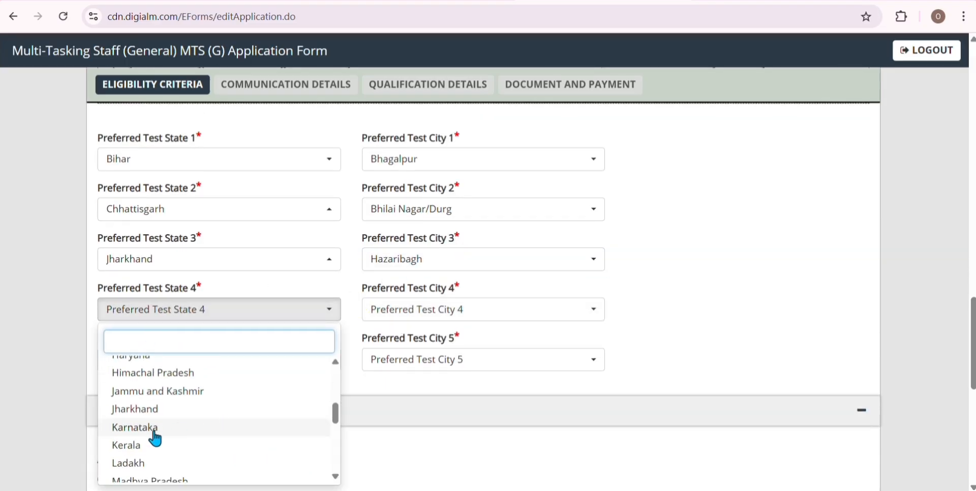
pyautogui.click(199, 410)
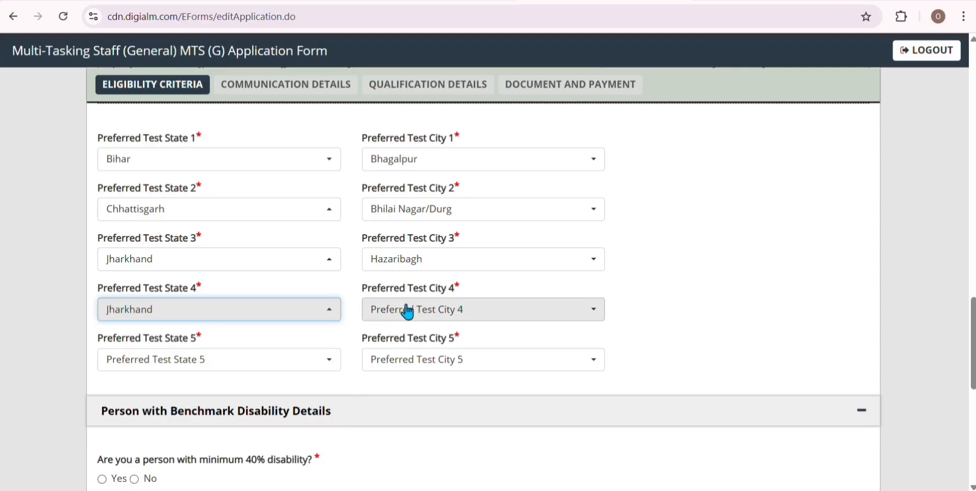
pyautogui.click(447, 316)
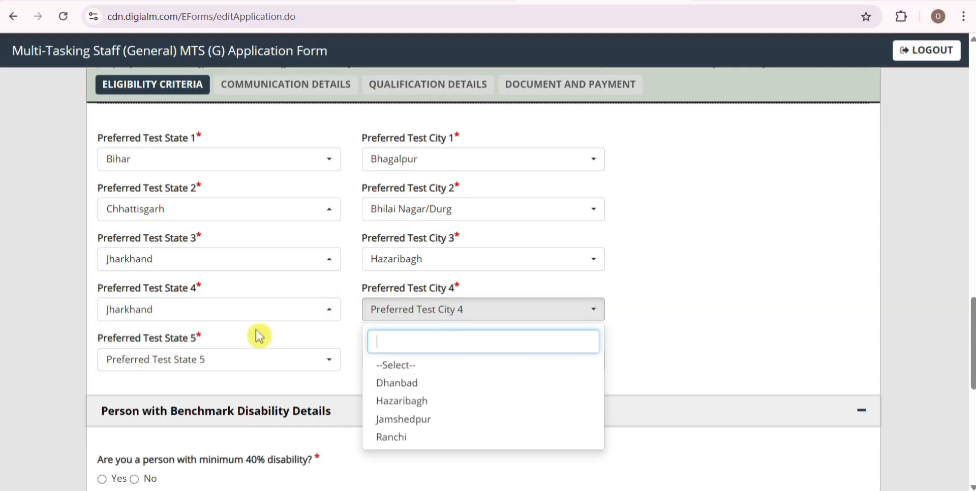
pyautogui.click(413, 401)
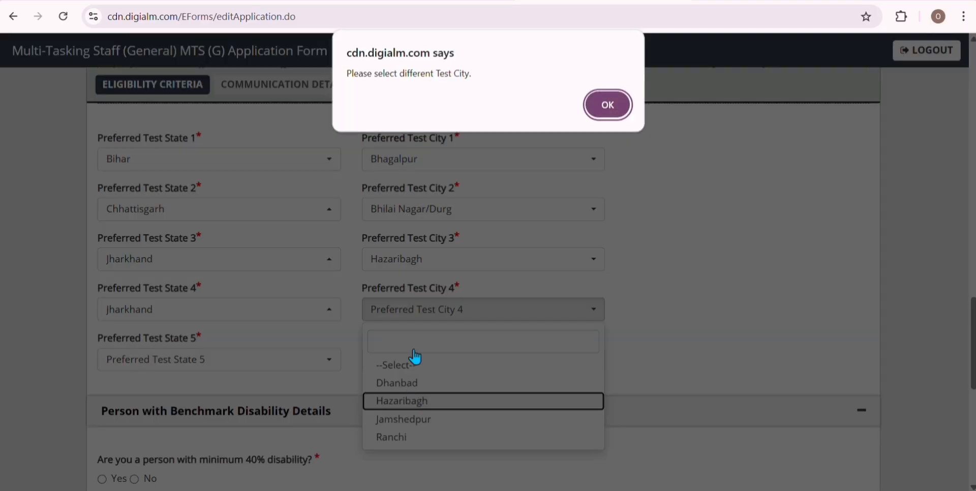
pyautogui.click(619, 104)
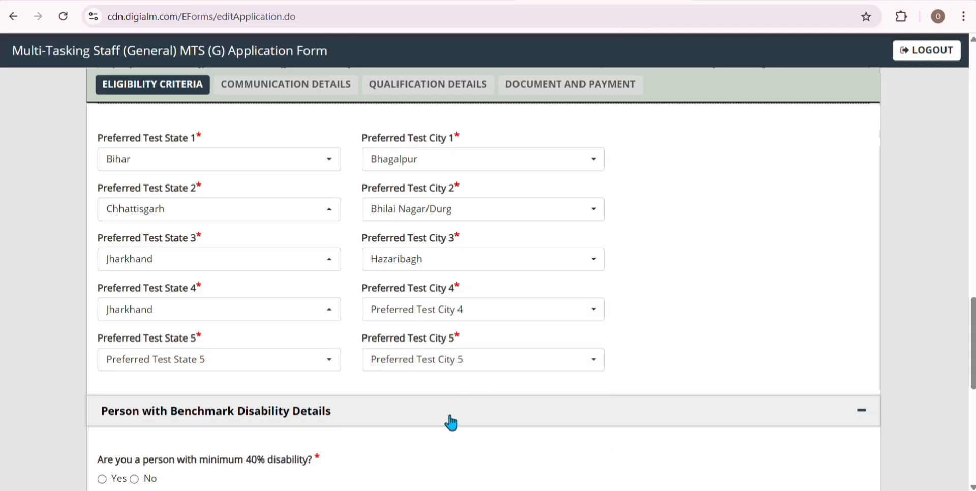
# Step: Set State 5 to Chandigarh, City 5 to Chandigarh/Mohali, and City 4 to Ranchi
pyautogui.click(166, 359)
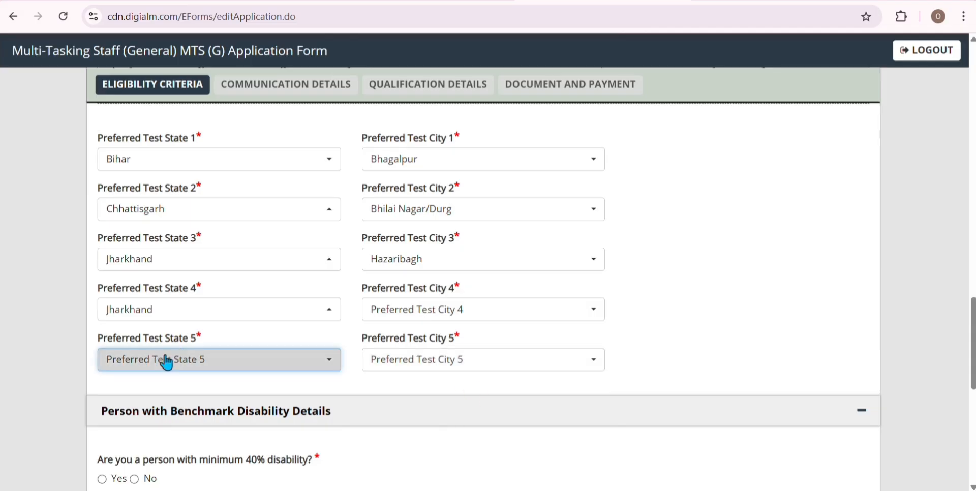
pyautogui.click(221, 194)
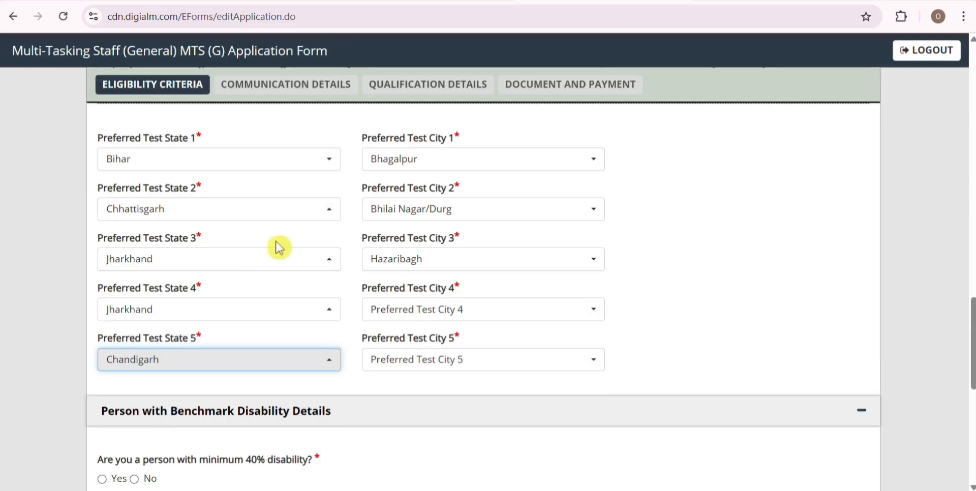
pyautogui.click(412, 361)
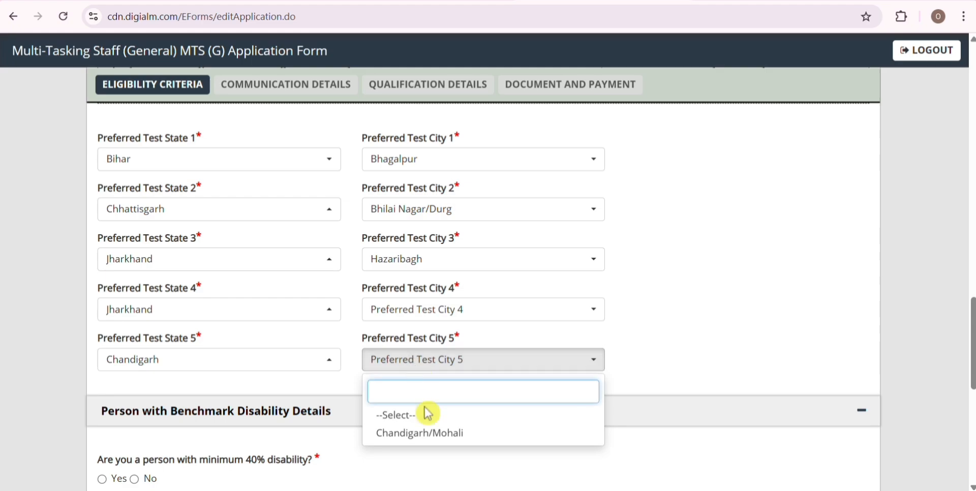
pyautogui.click(427, 432)
pyautogui.click(426, 311)
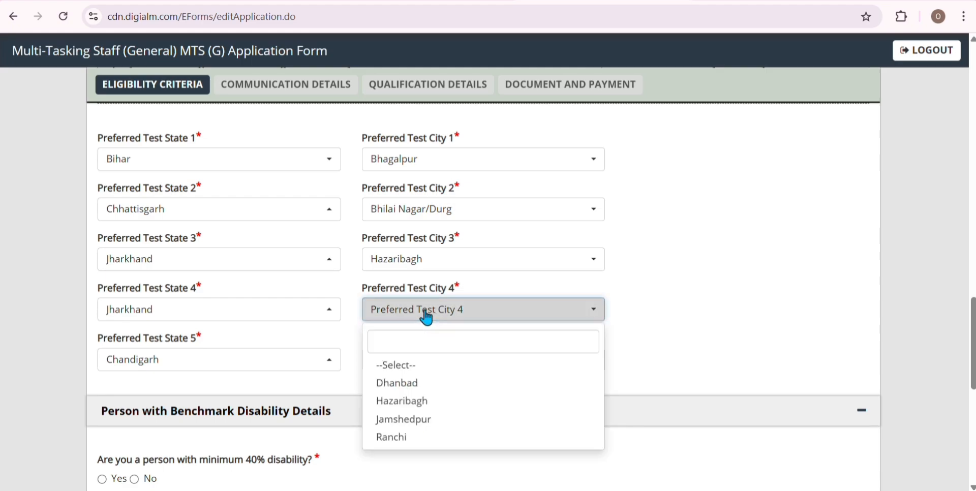
pyautogui.click(426, 437)
pyautogui.scroll(-3, 196, 394)
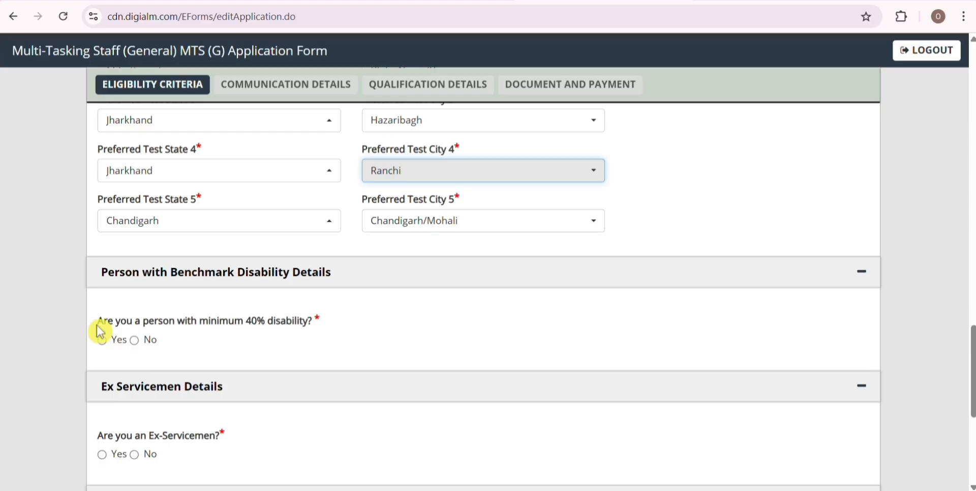
# Step: Answer Yes to preview the disability type and percentage fields, then switch the answer to No
pyautogui.moveTo(100, 331); pyautogui.dragTo(261, 344)
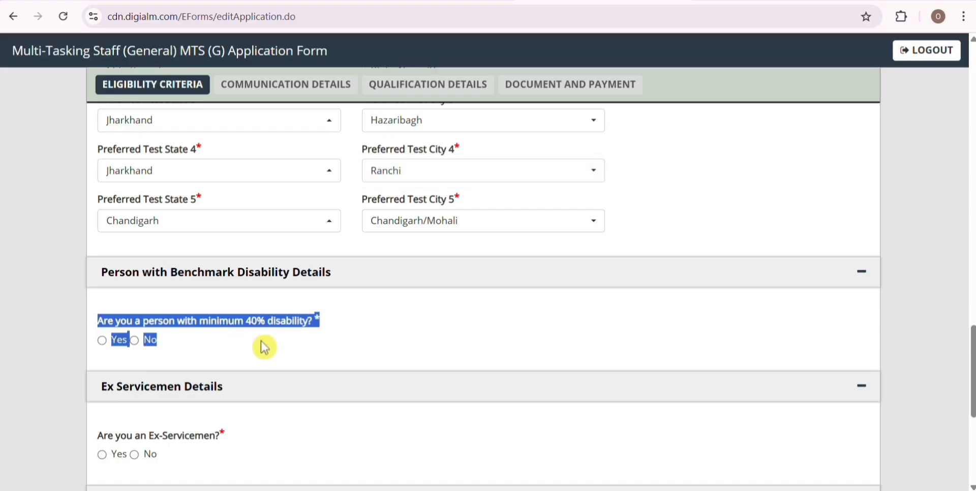
pyautogui.click(131, 357)
pyautogui.click(102, 341)
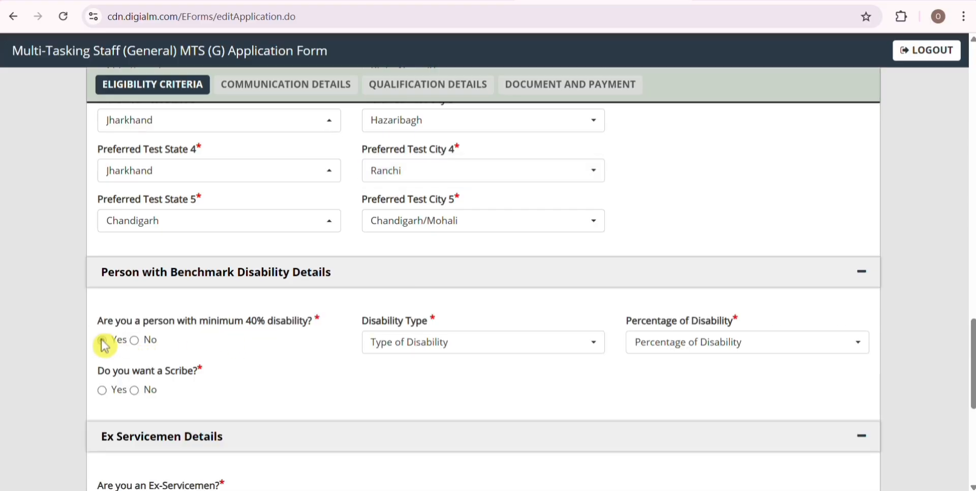
pyautogui.moveTo(362, 323); pyautogui.dragTo(458, 338)
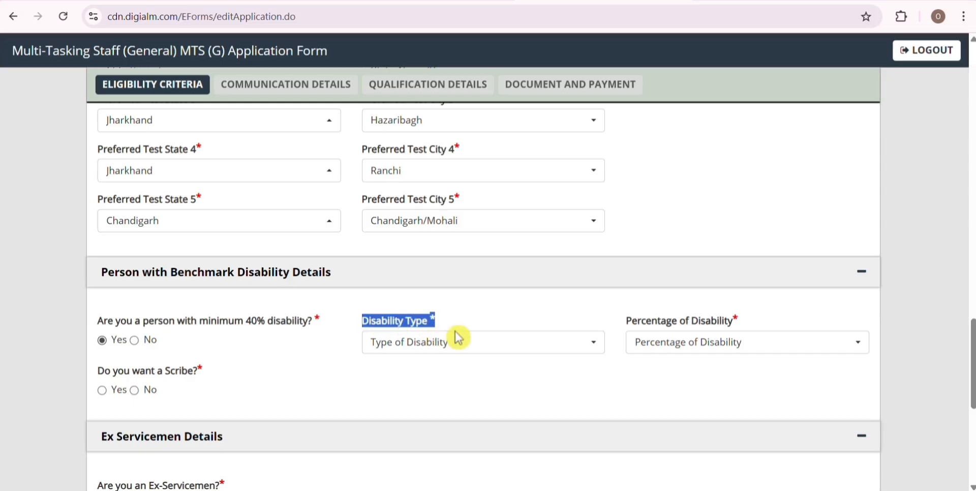
pyautogui.click(458, 338)
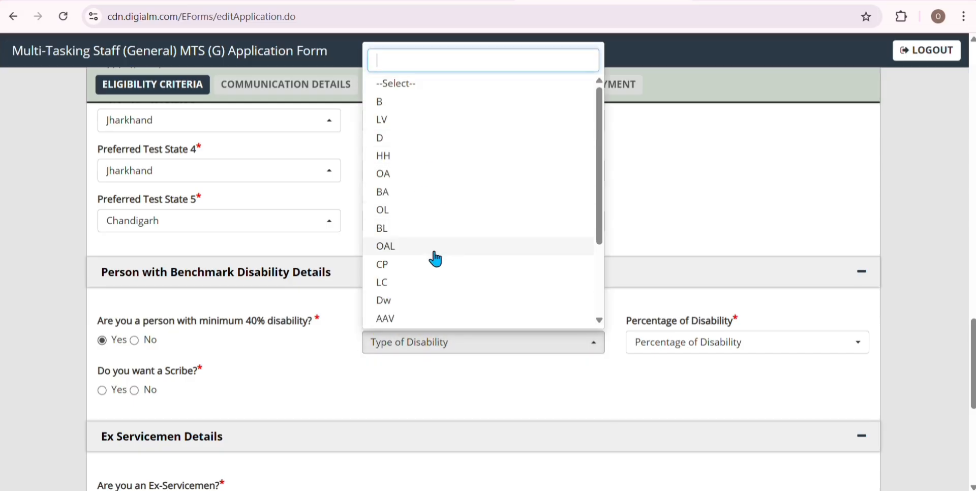
pyautogui.click(428, 381)
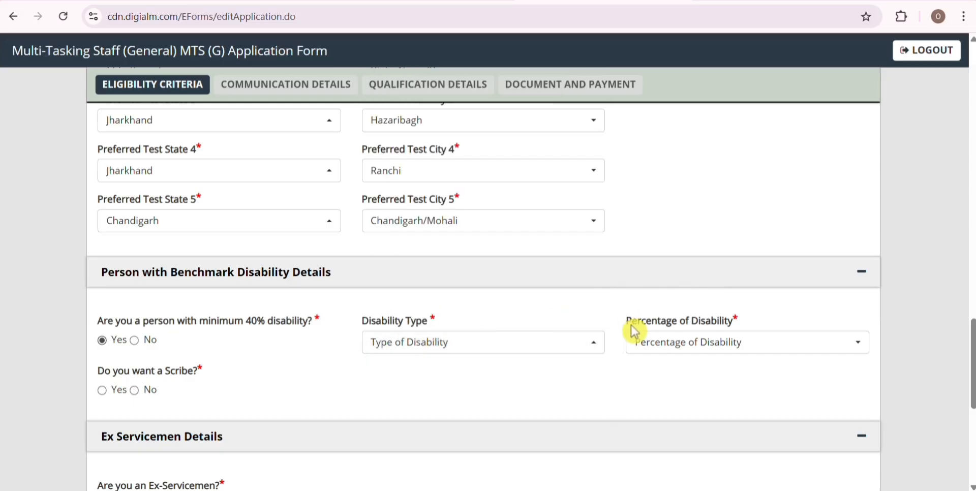
pyautogui.moveTo(628, 326); pyautogui.dragTo(731, 326)
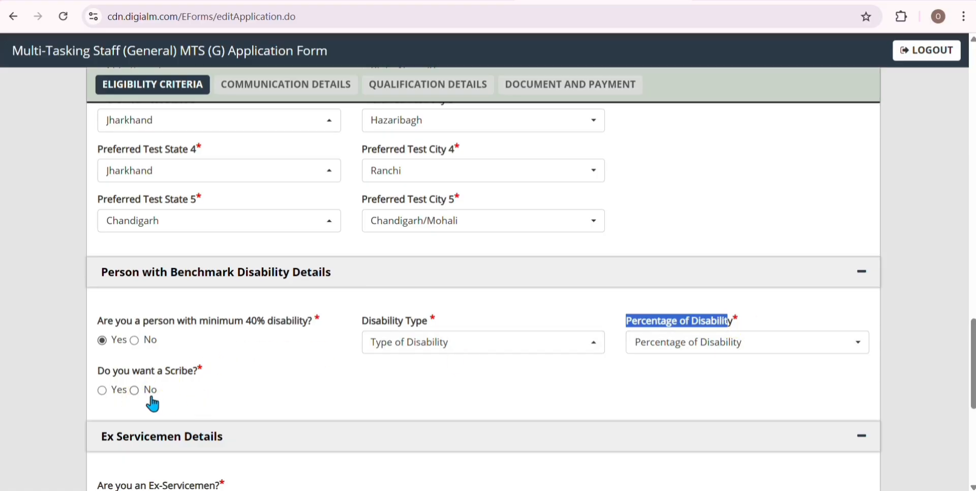
pyautogui.click(134, 340)
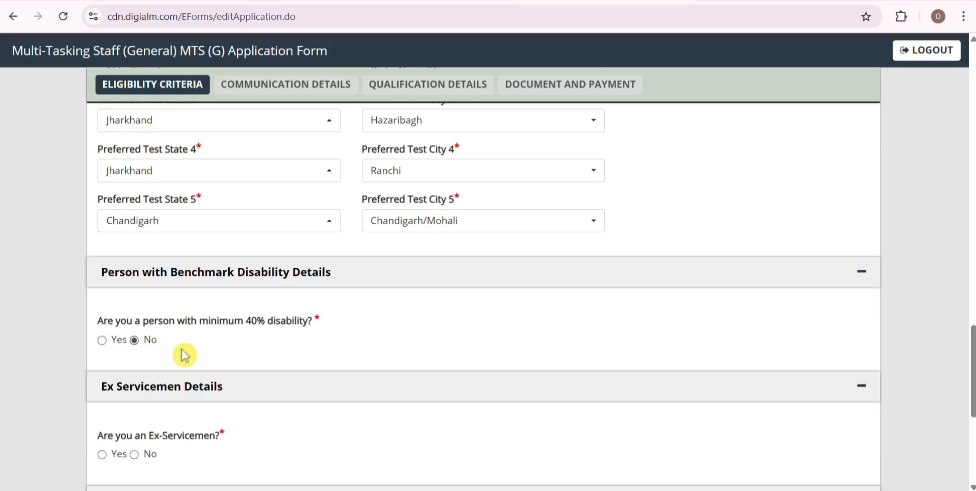
# Step: Answer Ex-Servicemen Yes to reveal the relieving date fields, then change it to No
pyautogui.scroll(-3, 146, 388)
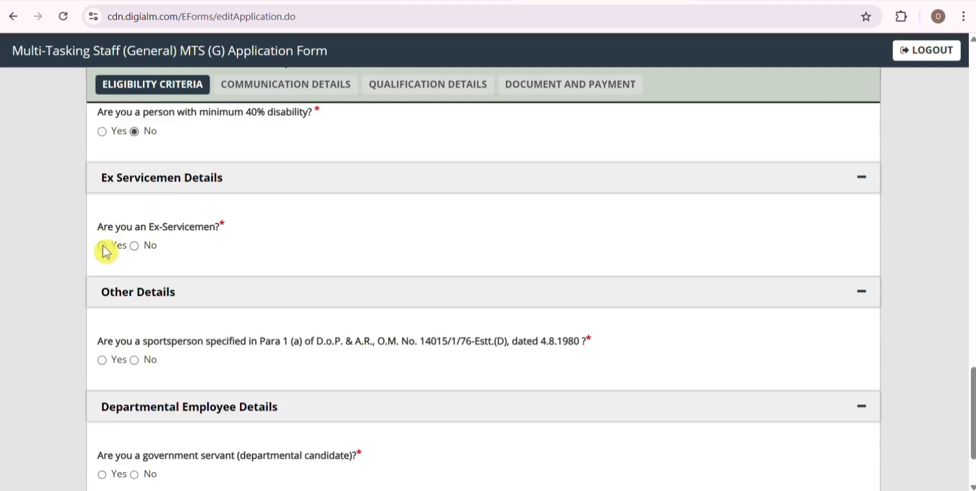
pyautogui.click(102, 246)
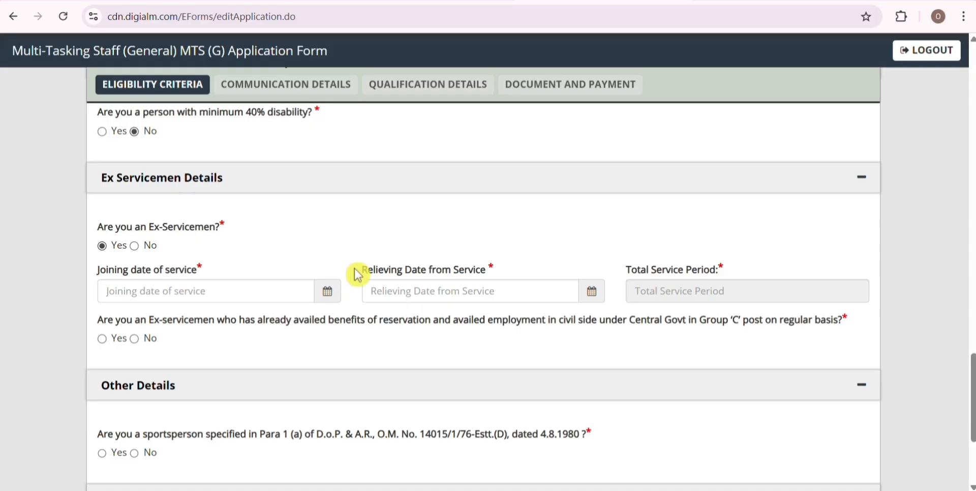
pyautogui.moveTo(360, 269); pyautogui.dragTo(514, 274)
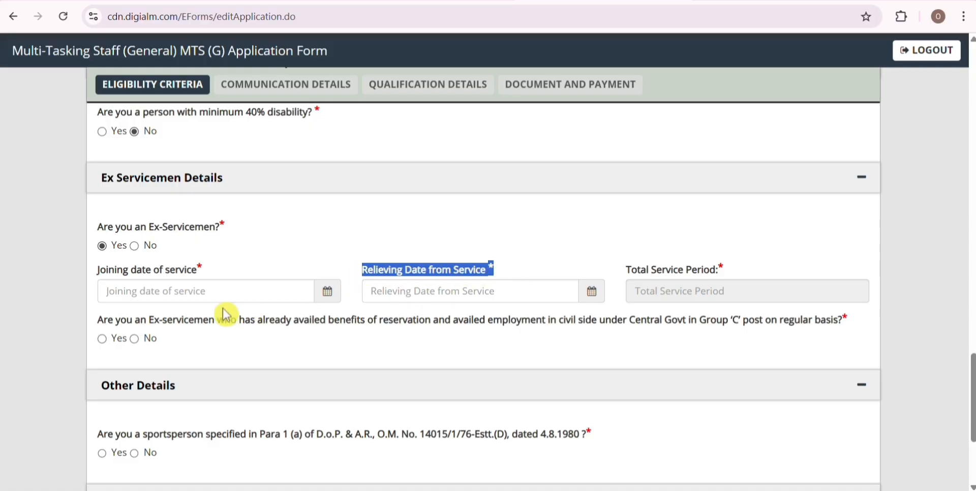
pyautogui.click(136, 247)
pyautogui.scroll(-3, 137, 332)
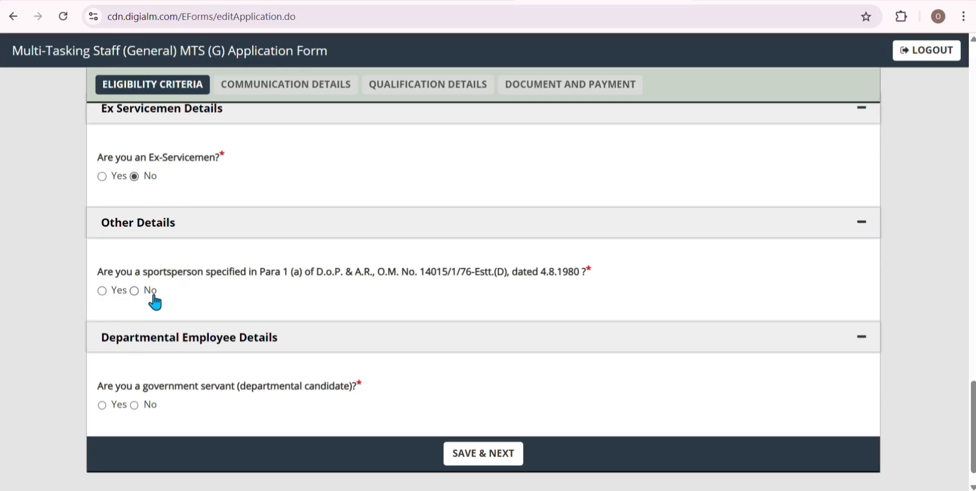
# Step: Answer government servant Yes to preview the joining date fields, then change it to No
pyautogui.scroll(-1, 162, 303)
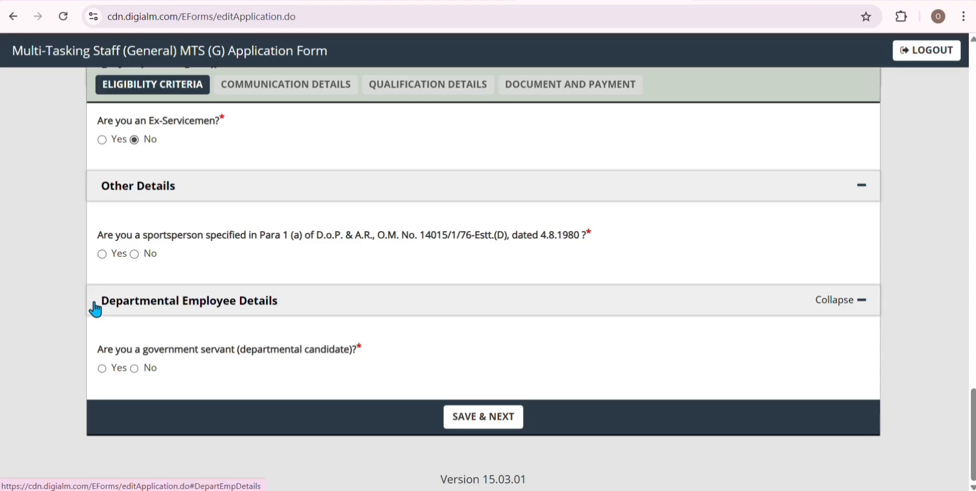
pyautogui.moveTo(94, 312); pyautogui.dragTo(198, 307)
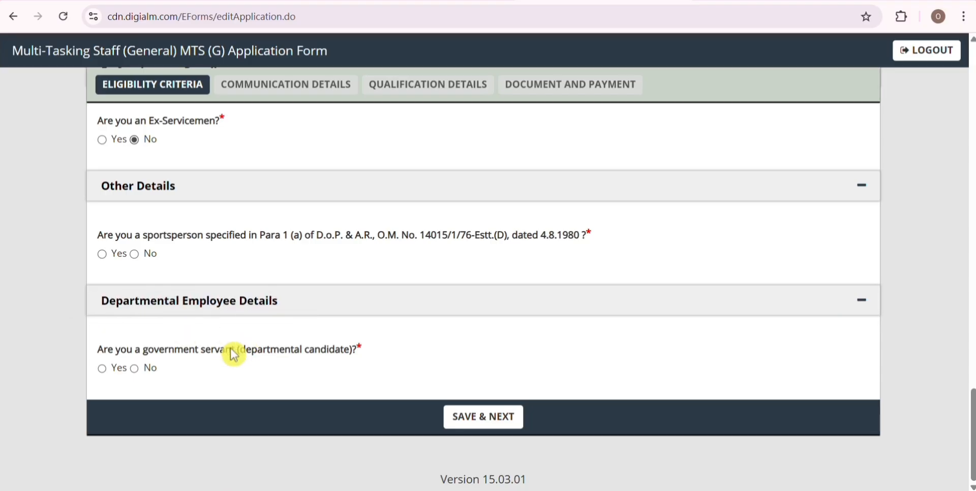
pyautogui.moveTo(104, 351); pyautogui.dragTo(243, 355)
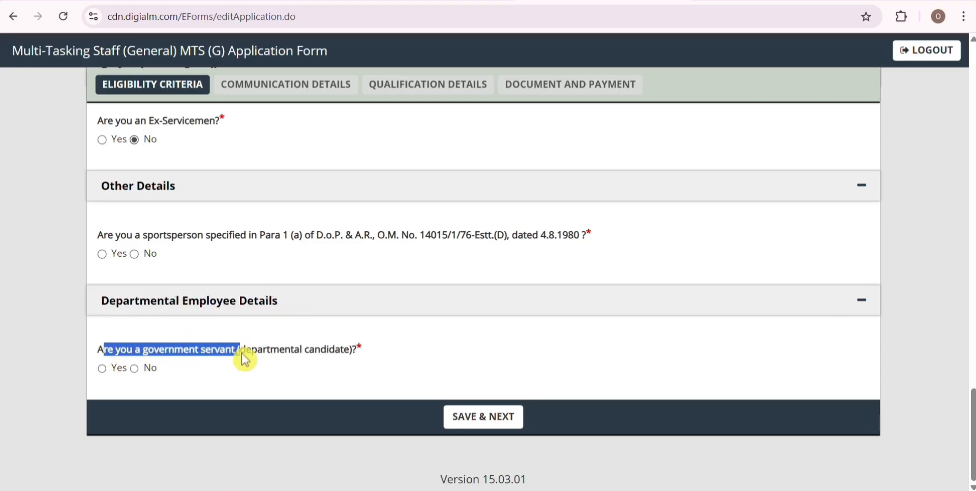
pyautogui.click(103, 369)
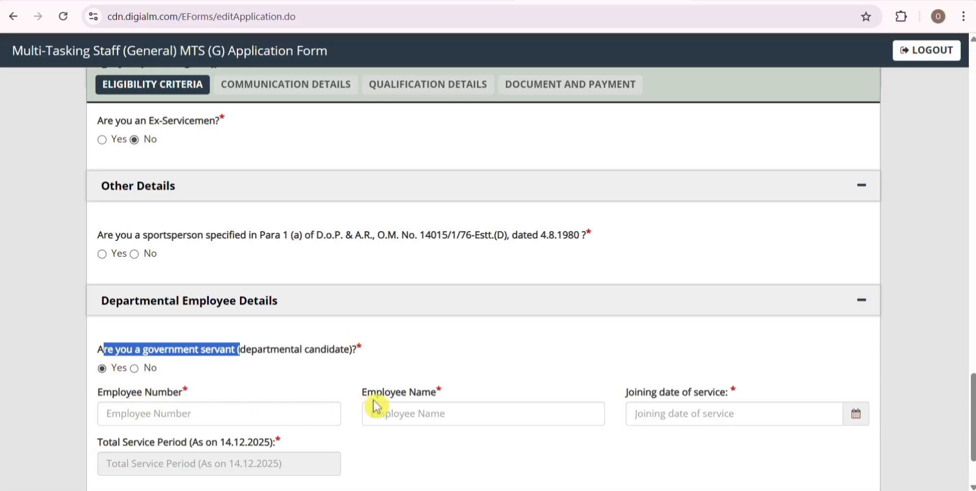
pyautogui.moveTo(625, 389); pyautogui.dragTo(744, 407)
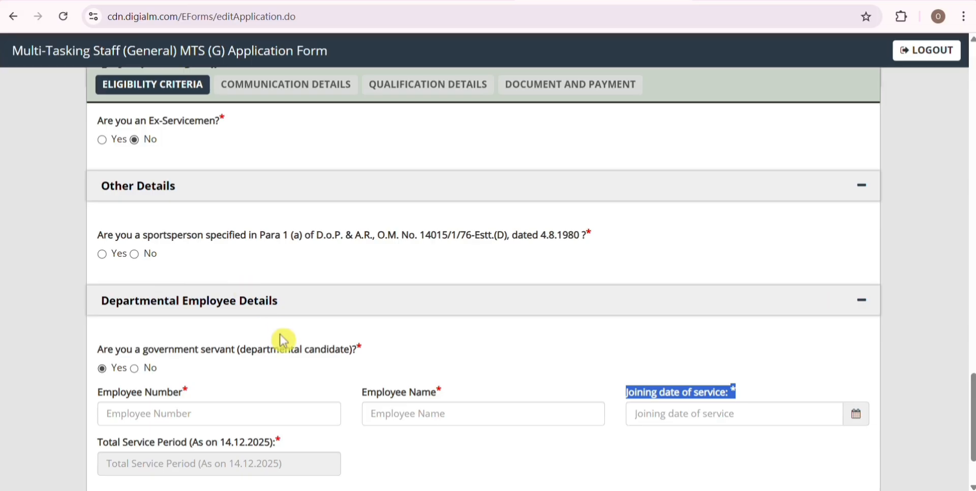
pyautogui.click(135, 370)
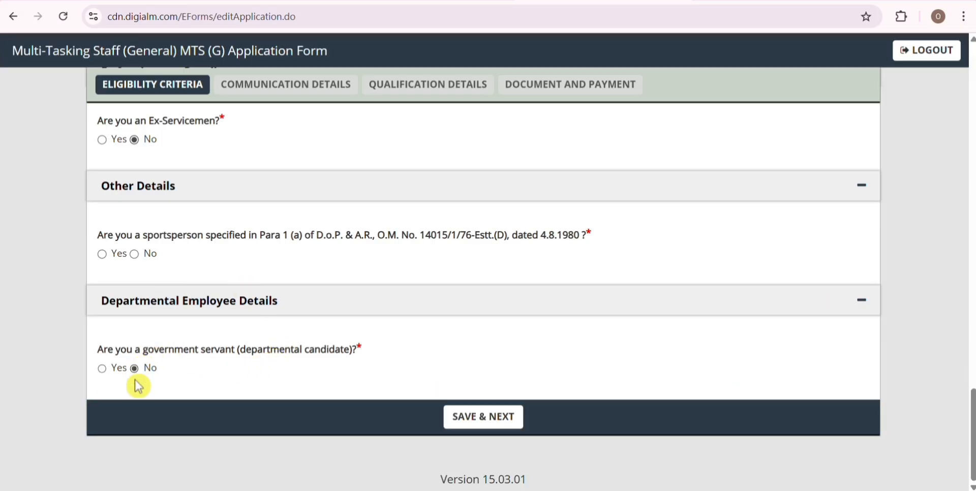
# Step: Save eligibility details and set the correspondence address country to India
pyautogui.click(495, 424)
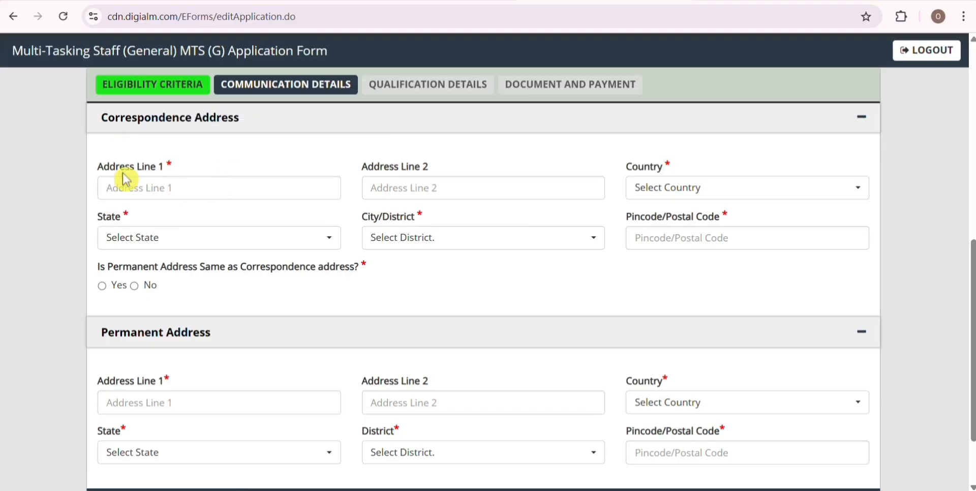
pyautogui.moveTo(98, 165); pyautogui.dragTo(171, 170)
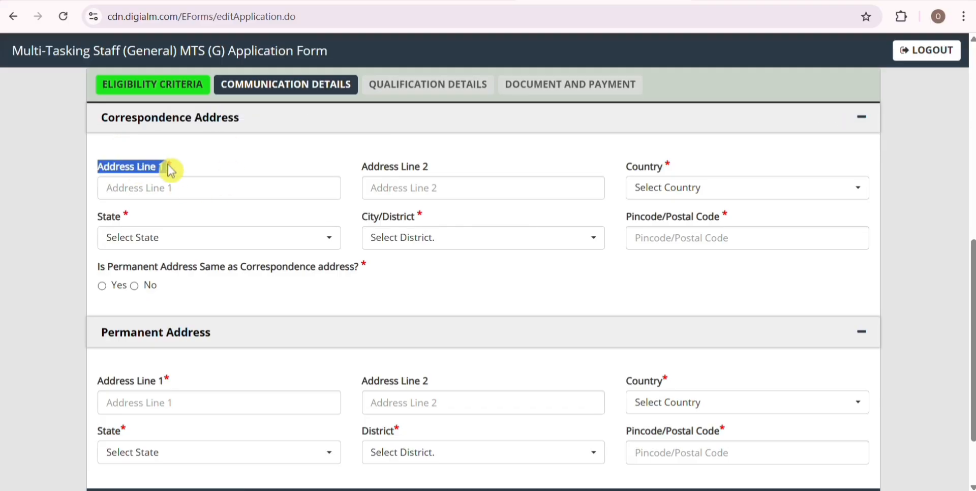
pyautogui.click(189, 194)
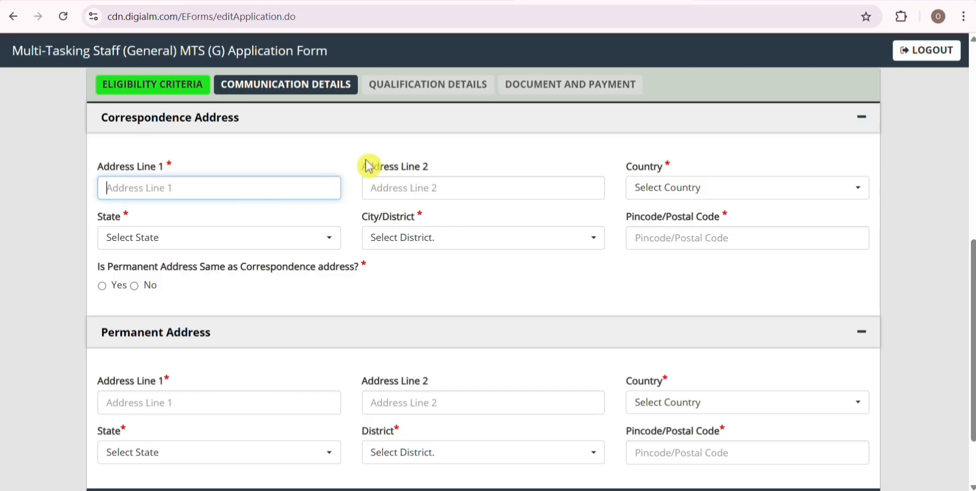
pyautogui.moveTo(365, 172); pyautogui.dragTo(454, 174)
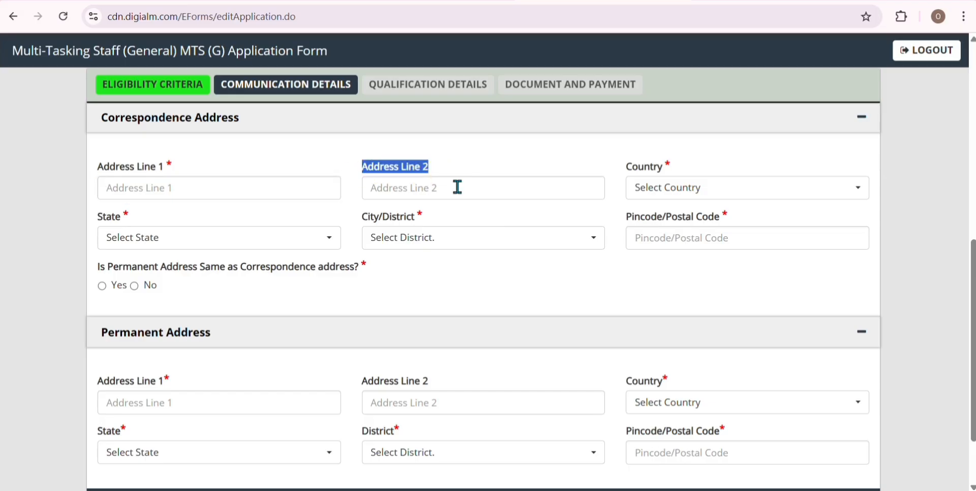
pyautogui.moveTo(623, 172); pyautogui.dragTo(689, 166)
pyautogui.click(681, 188)
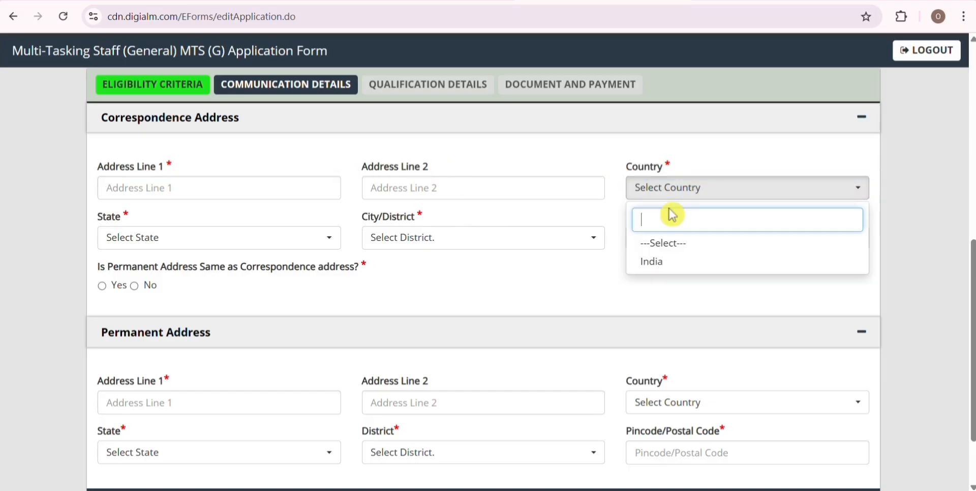
pyautogui.click(655, 264)
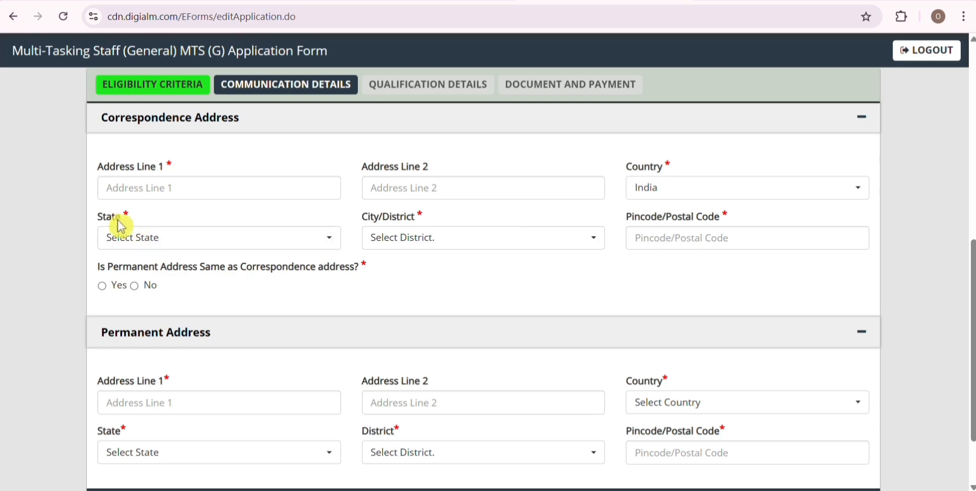
# Step: Set the correspondence state to Bihar and City/District to Saran
pyautogui.moveTo(101, 224); pyautogui.dragTo(137, 218)
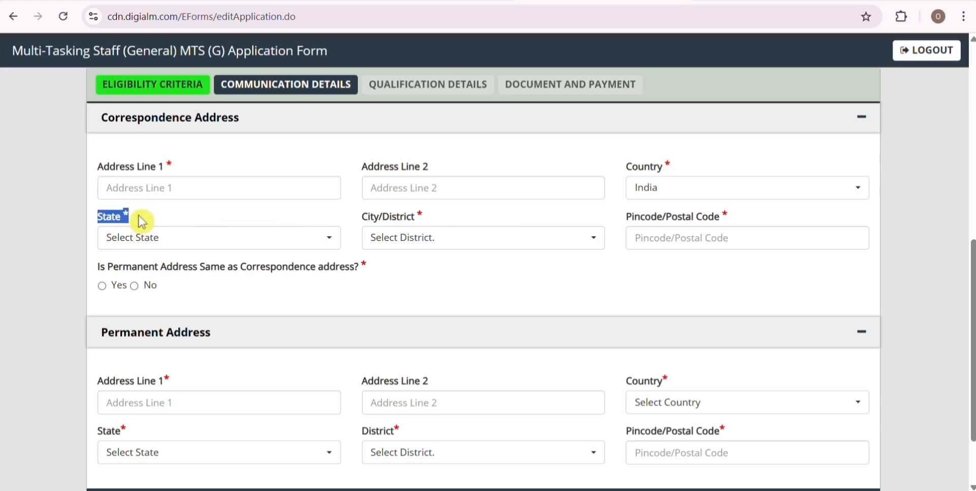
pyautogui.click(147, 242)
pyautogui.scroll(-10, 173, 378)
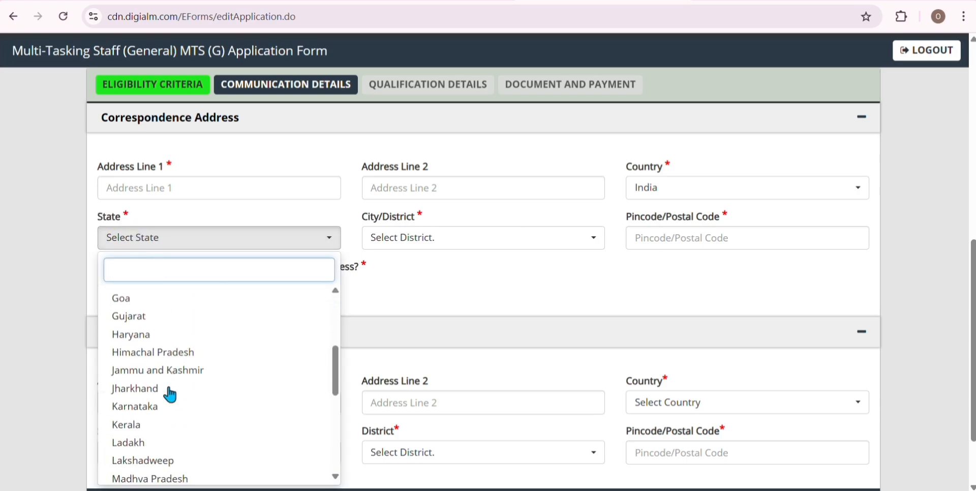
pyautogui.scroll(10, 169, 394)
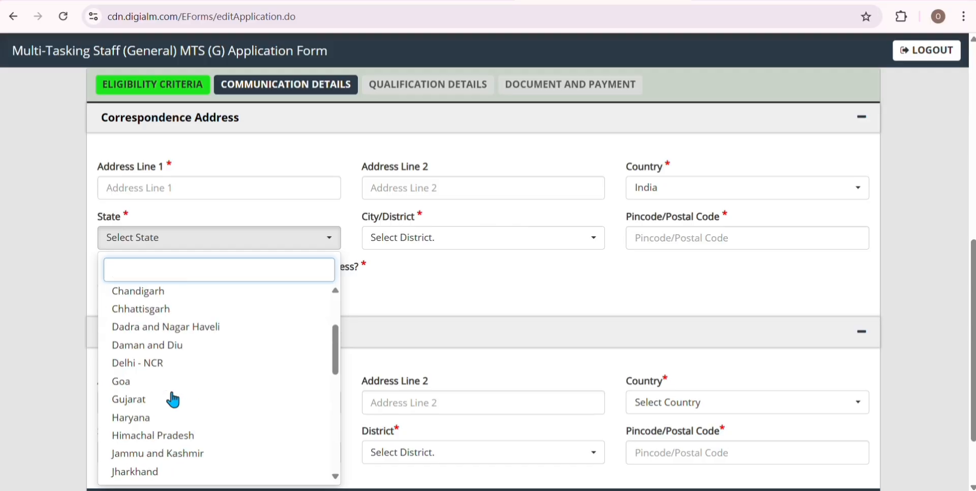
pyautogui.click(367, 224)
pyautogui.moveTo(365, 224); pyautogui.dragTo(425, 224)
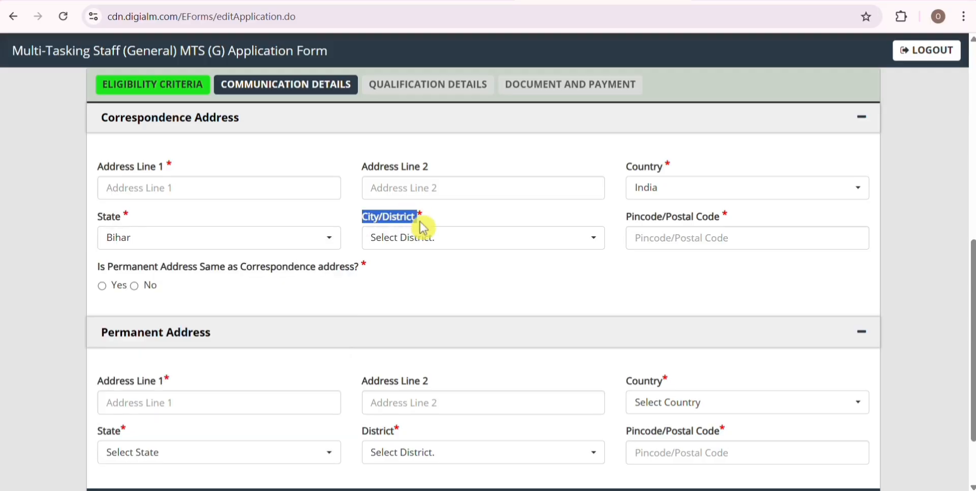
pyautogui.click(424, 242)
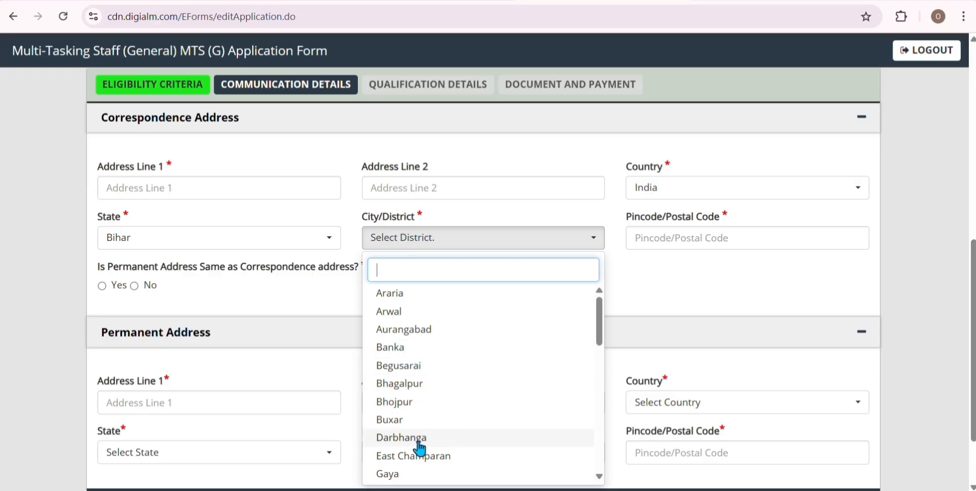
pyautogui.scroll(-6, 420, 443)
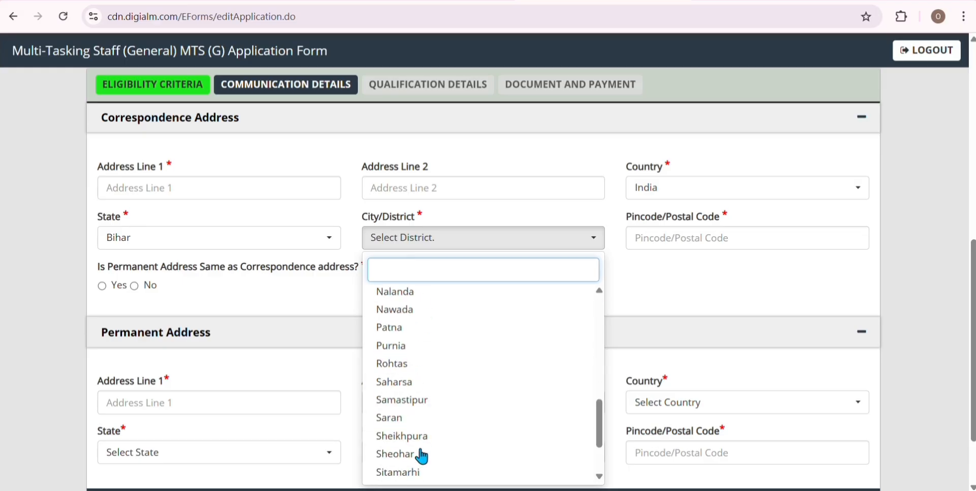
pyautogui.click(420, 418)
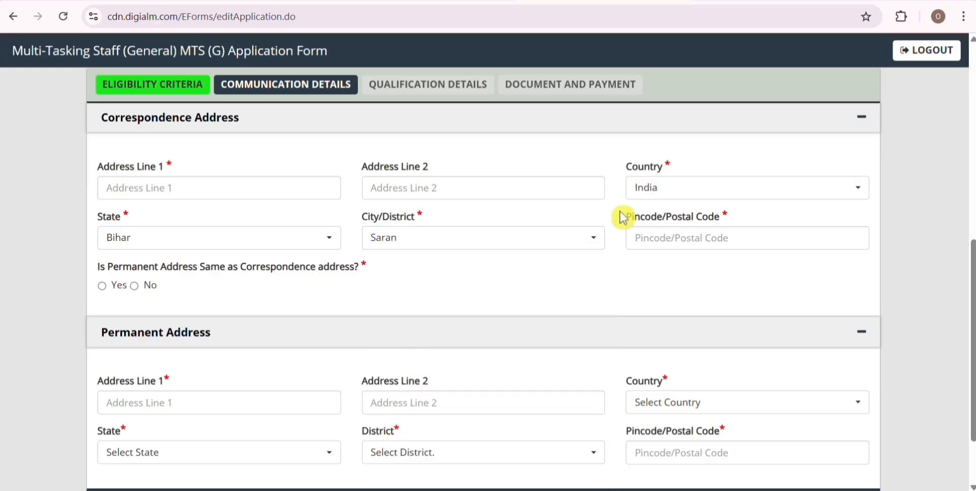
# Step: Review the pincode field and the same-address question
pyautogui.moveTo(626, 216); pyautogui.dragTo(730, 225)
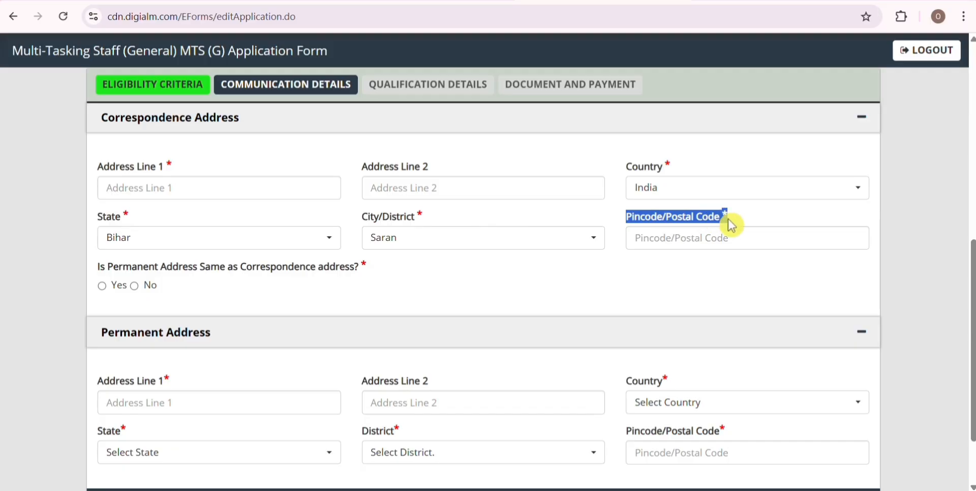
pyautogui.click(709, 237)
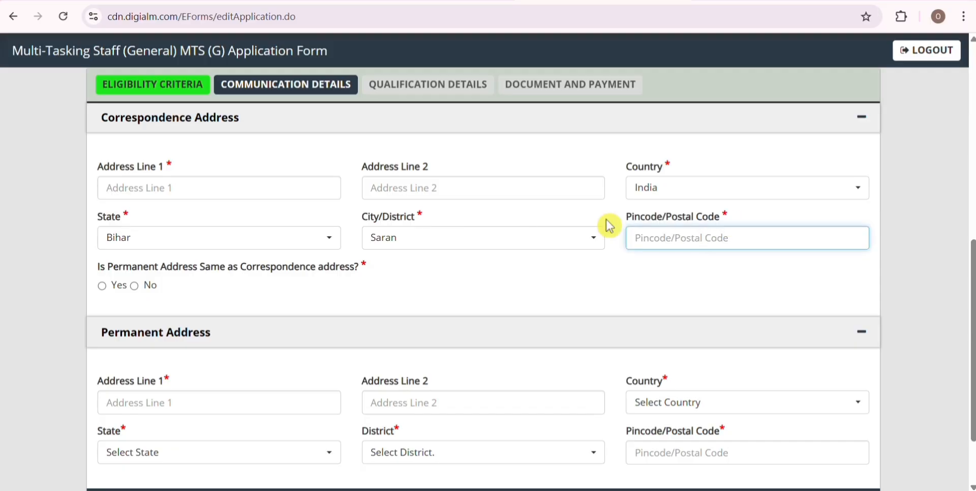
pyautogui.moveTo(629, 218); pyautogui.dragTo(728, 224)
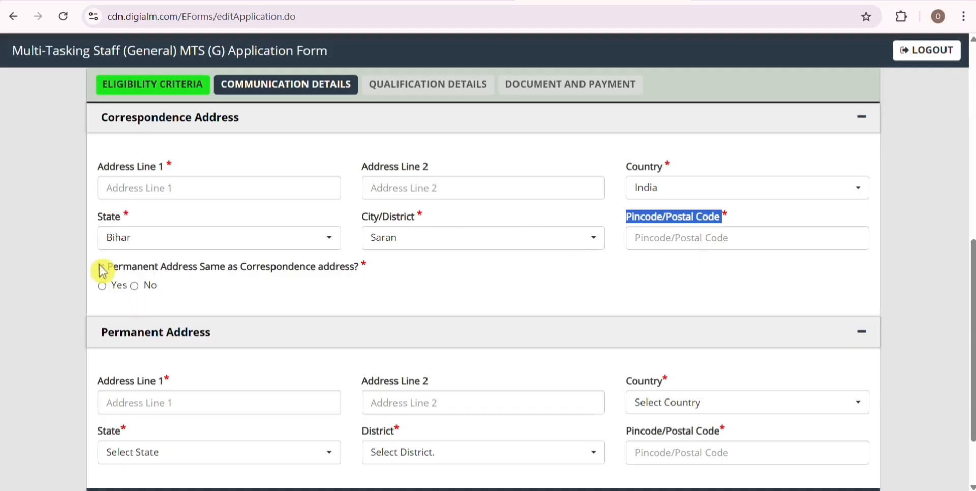
pyautogui.moveTo(100, 274); pyautogui.dragTo(366, 279)
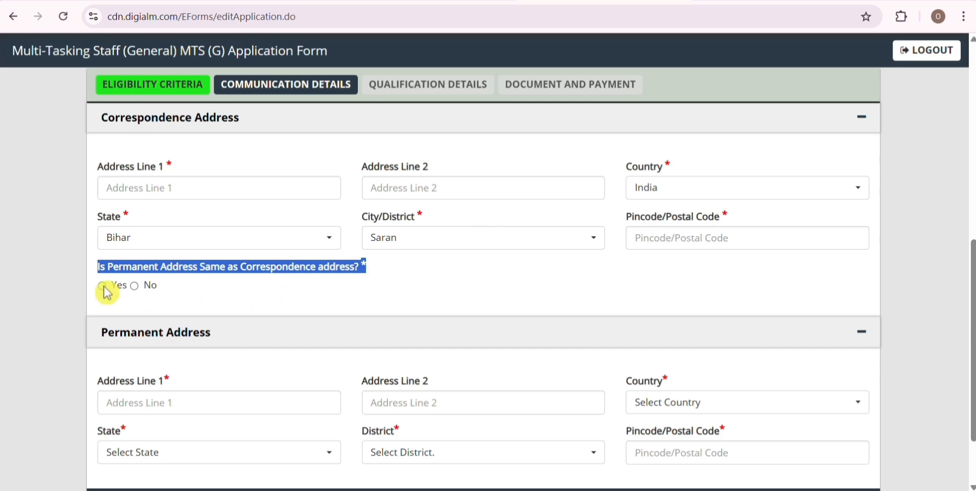
# Step: Mark the permanent address as same as correspondence and save communication details
pyautogui.click(136, 287)
pyautogui.scroll(-2, 178, 320)
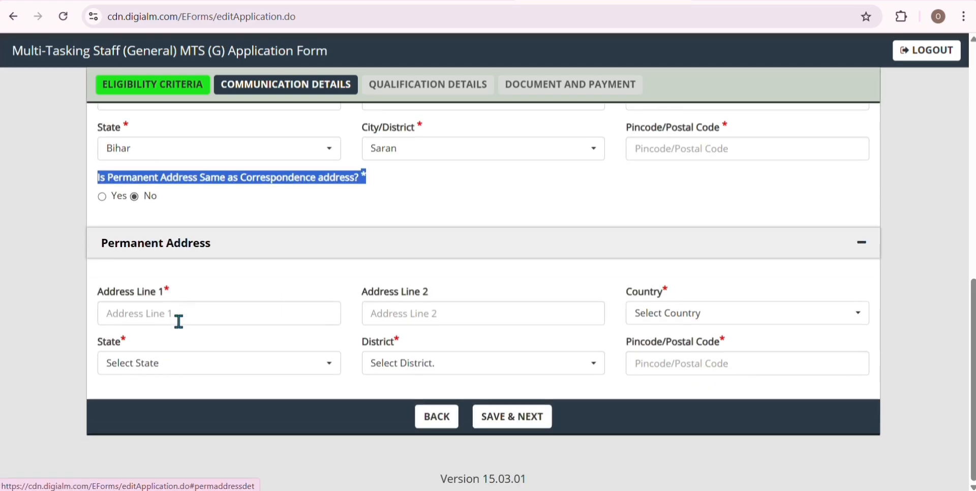
pyautogui.click(99, 298)
pyautogui.moveTo(100, 299); pyautogui.dragTo(446, 299)
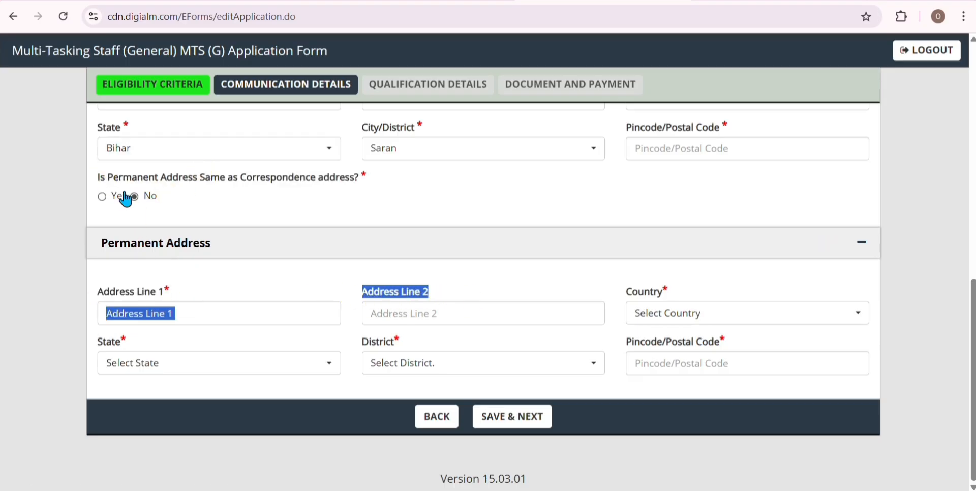
pyautogui.click(103, 197)
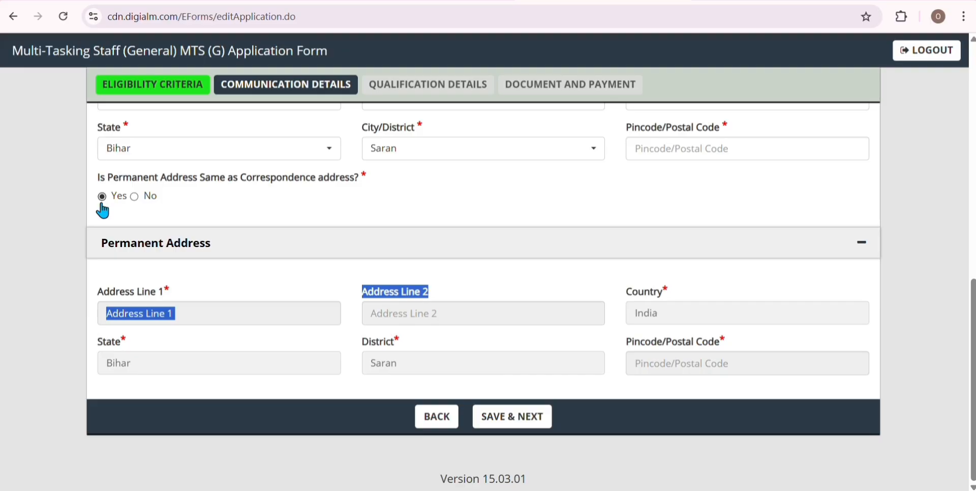
pyautogui.click(481, 423)
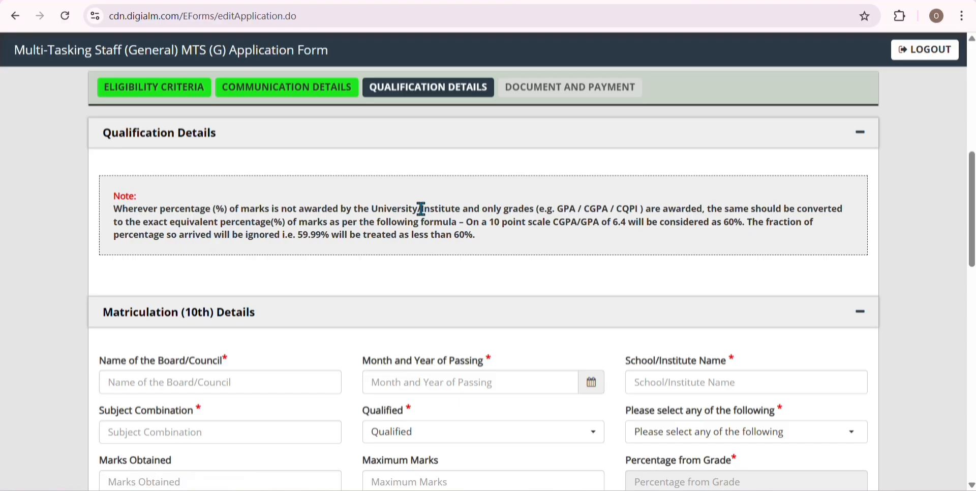
# Step: Enter BSEB PATNA as the 10th Board/Council name
pyautogui.scroll(-3, 342, 240)
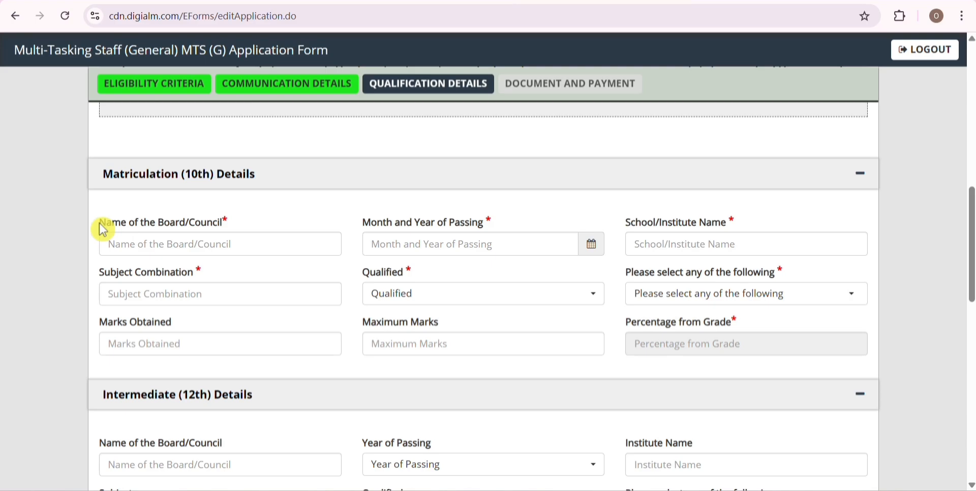
pyautogui.moveTo(102, 229); pyautogui.dragTo(236, 234)
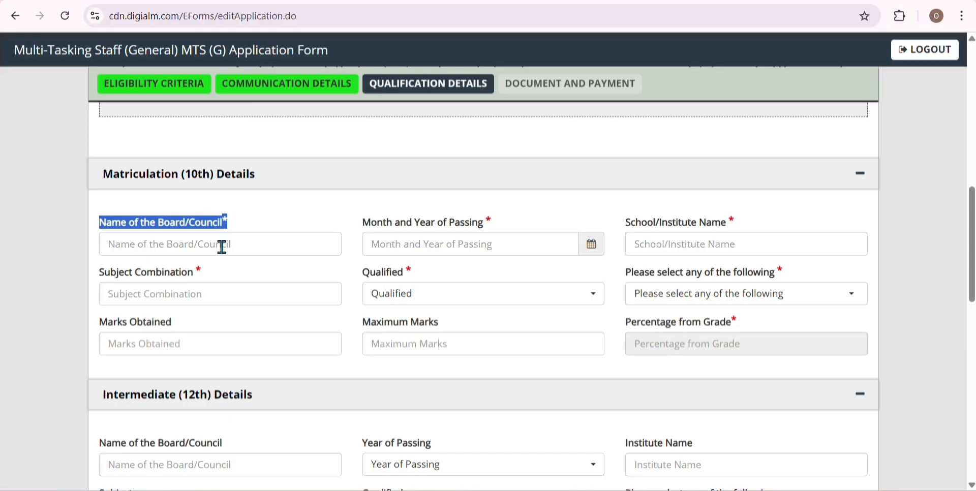
pyautogui.click(105, 246)
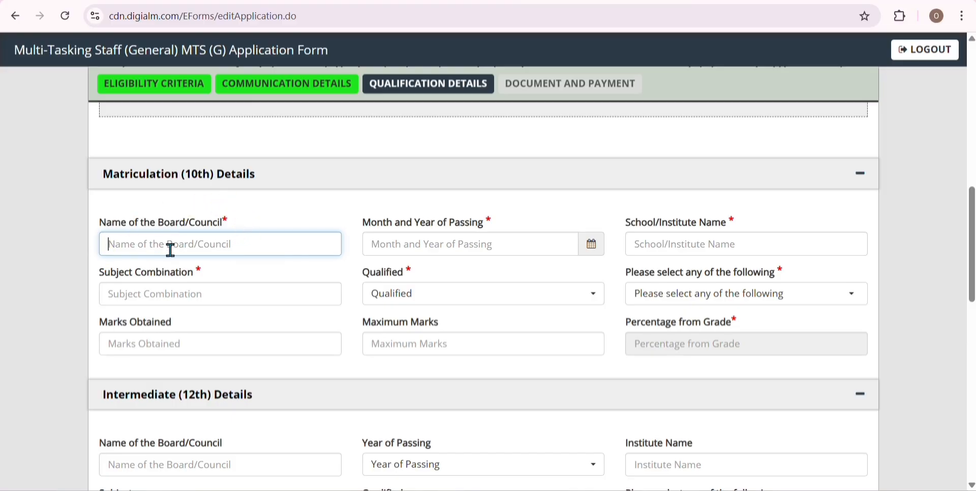
pyautogui.write('B')
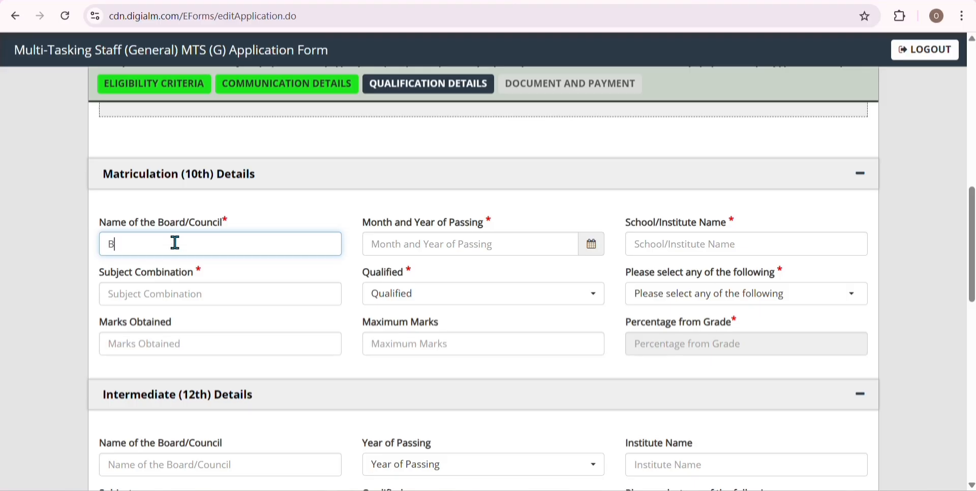
pyautogui.write('SEB PATNA')
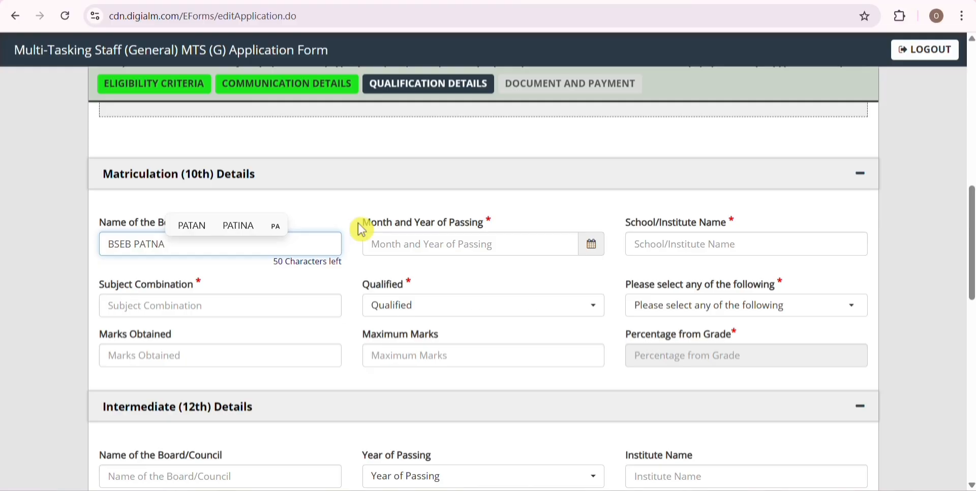
# Step: Set the 10th Month and Year of Passing to July 2020
pyautogui.moveTo(357, 229); pyautogui.dragTo(507, 230)
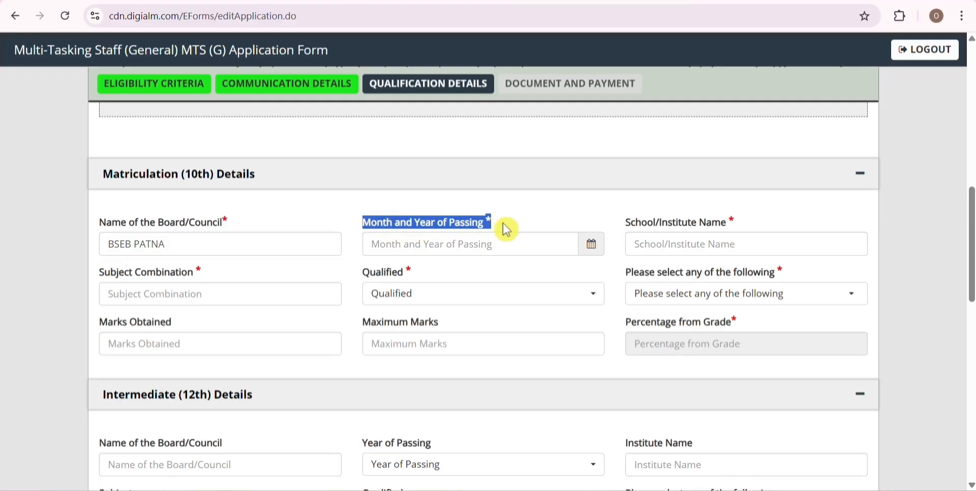
pyautogui.click(599, 248)
pyautogui.click(599, 248)
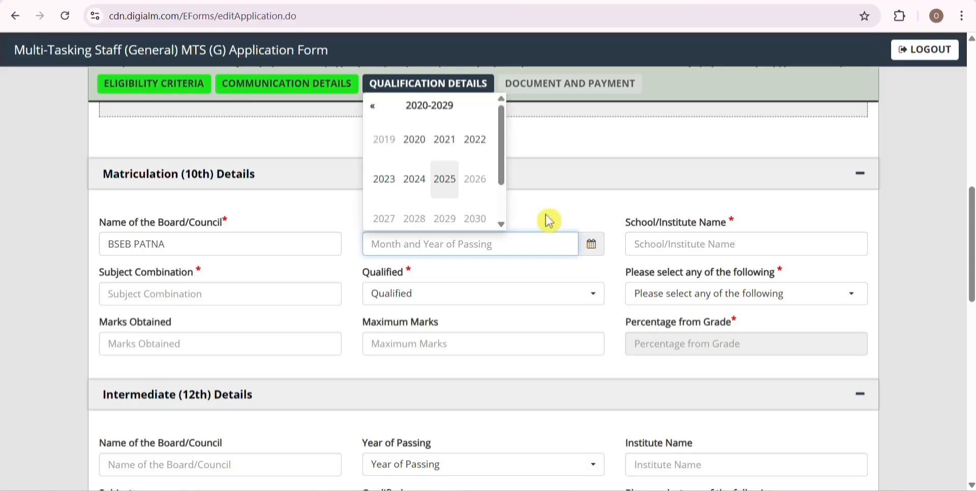
pyautogui.click(415, 153)
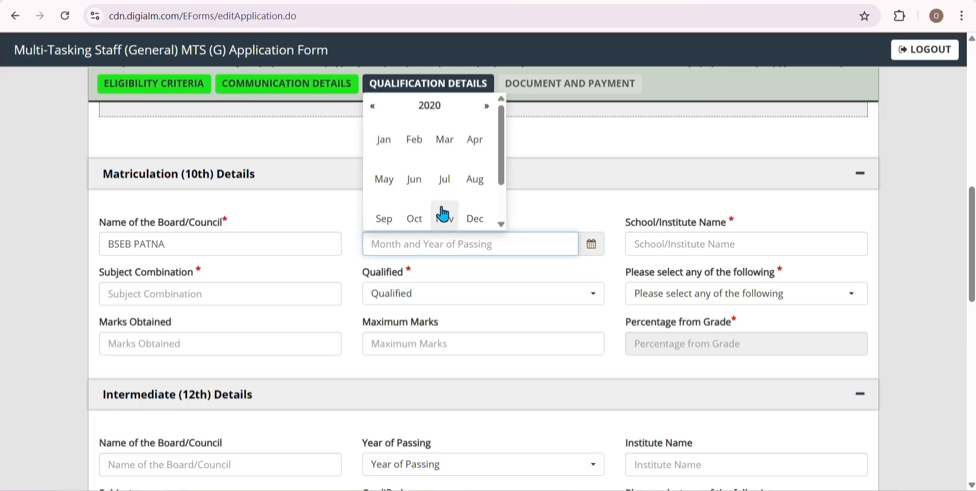
pyautogui.click(444, 180)
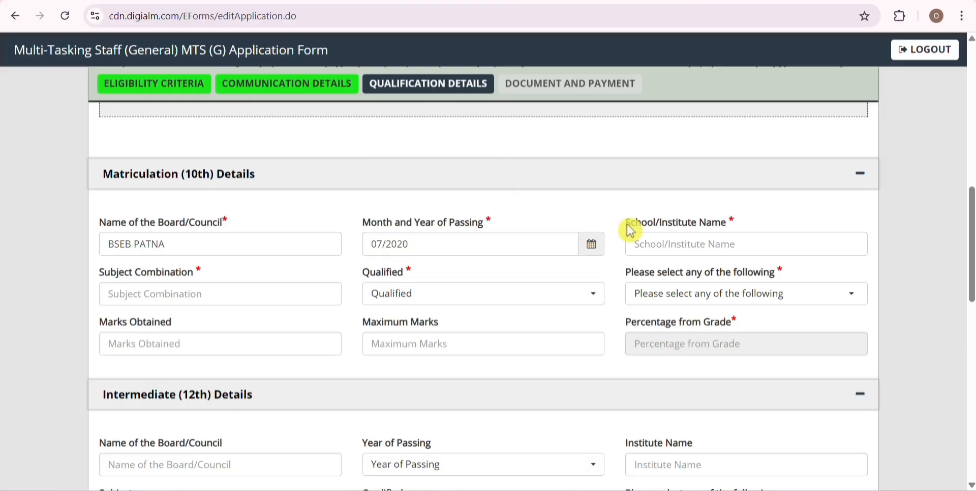
# Step: Go to the school name and subject combination fields
pyautogui.moveTo(630, 227); pyautogui.dragTo(742, 230)
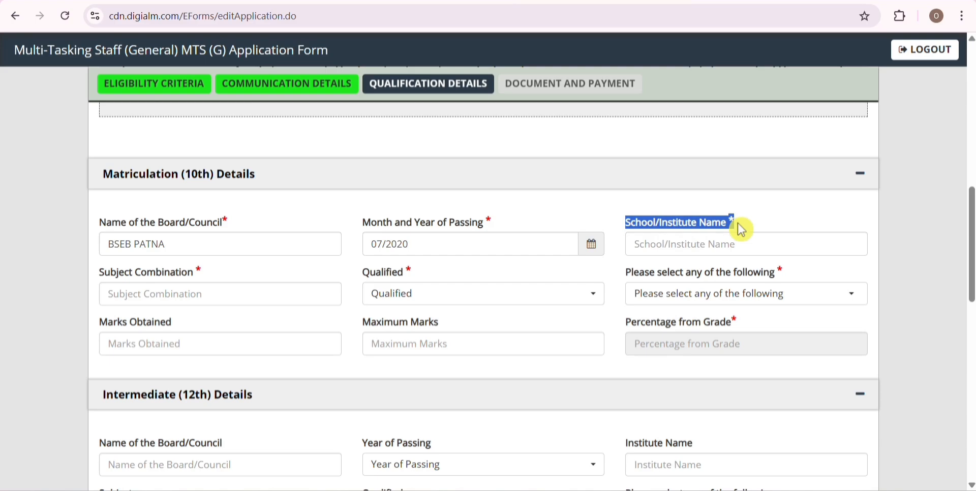
pyautogui.click(655, 245)
pyautogui.moveTo(99, 276); pyautogui.dragTo(211, 283)
pyautogui.click(208, 295)
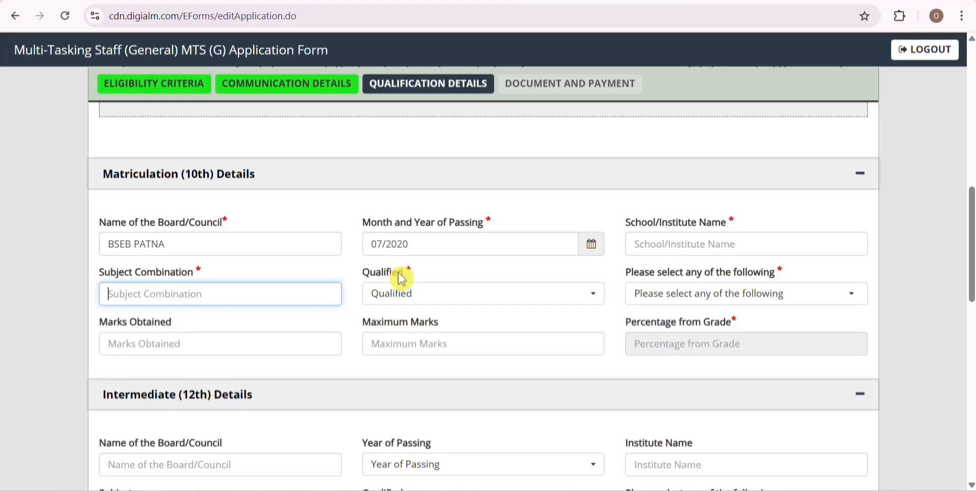
# Step: Set the 10th Qualified status to Pass and the marks type to Percentage
pyautogui.click(423, 298)
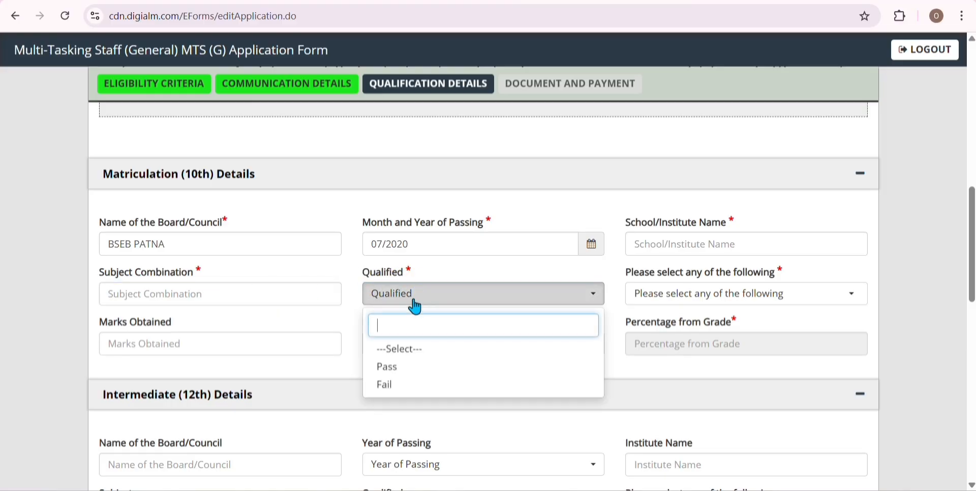
pyautogui.click(414, 372)
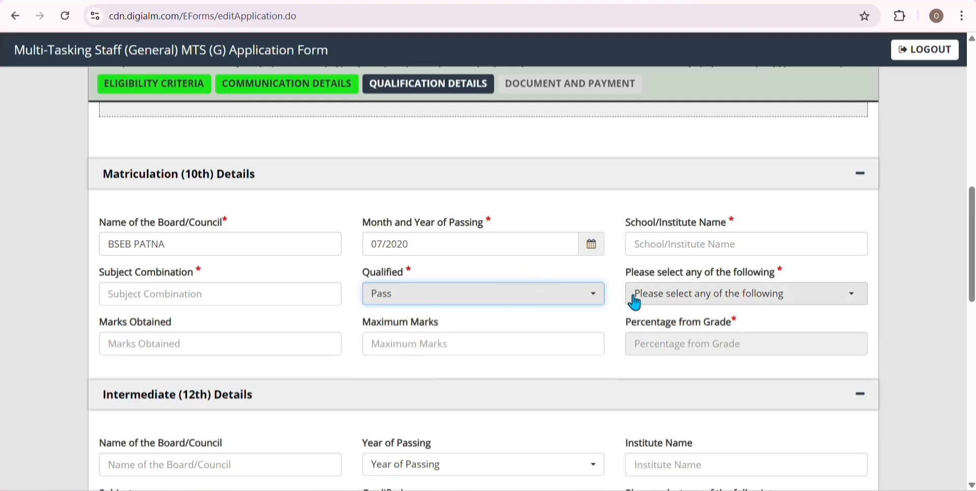
pyautogui.click(652, 299)
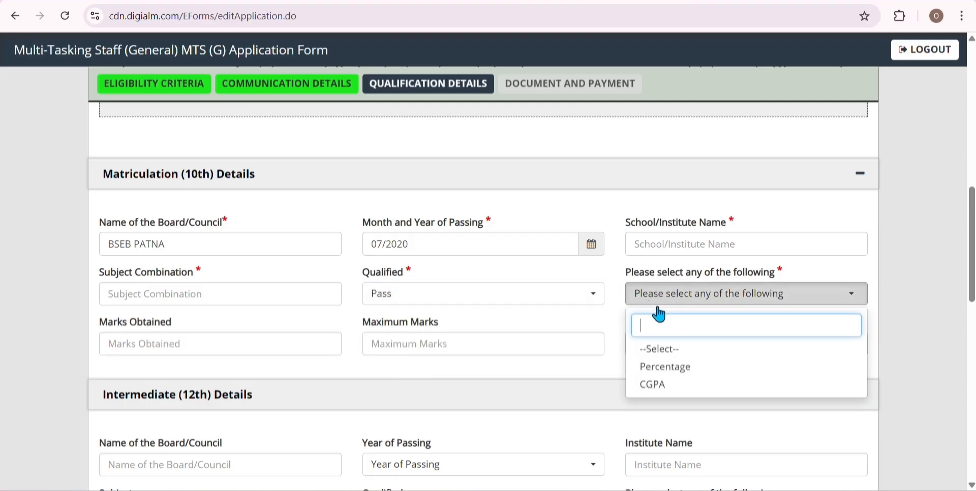
pyautogui.click(681, 368)
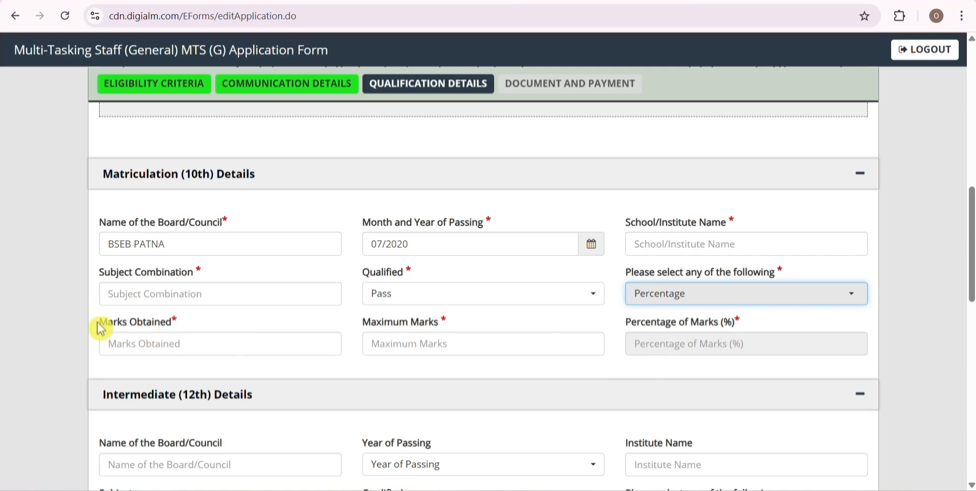
# Step: Enter 332 marks obtained out of 500 maximum, giving 66.40 percent
pyautogui.moveTo(101, 328); pyautogui.dragTo(174, 327)
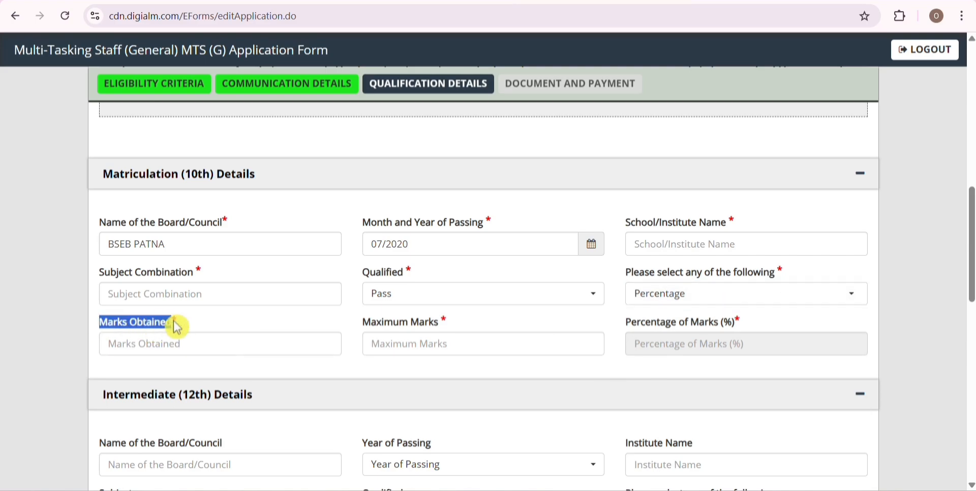
pyautogui.click(181, 349)
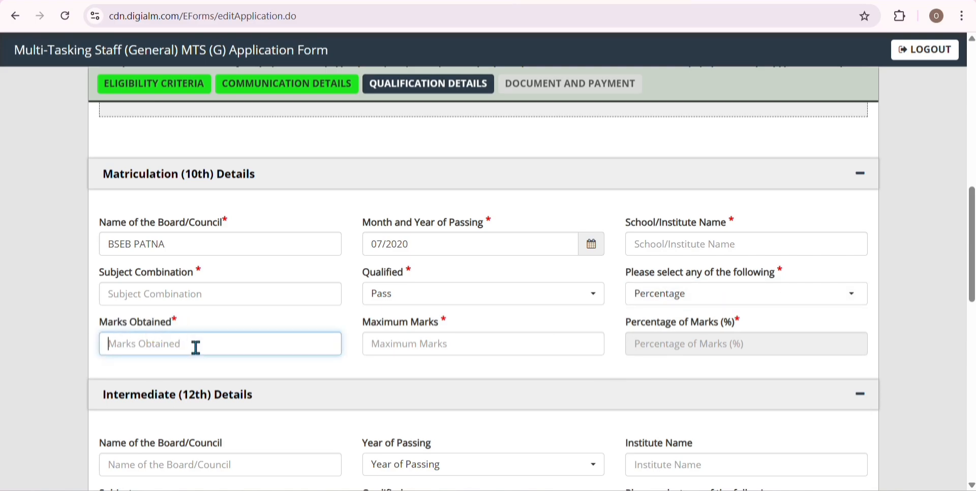
pyautogui.write('33')
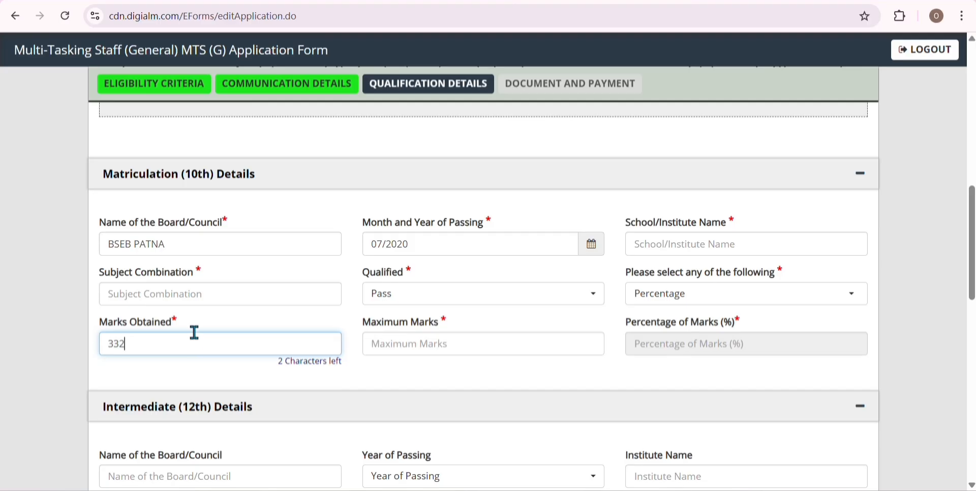
pyautogui.write('2')
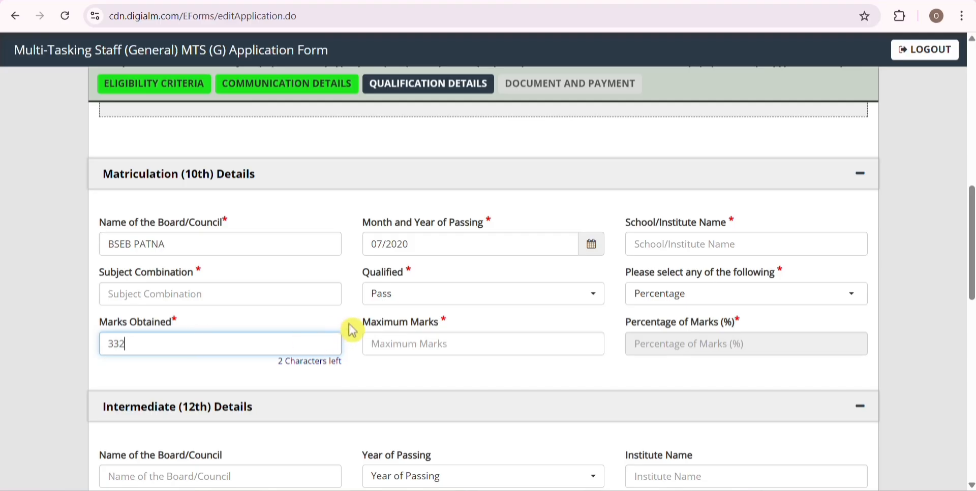
pyautogui.moveTo(349, 329); pyautogui.dragTo(440, 328)
pyautogui.click(446, 341)
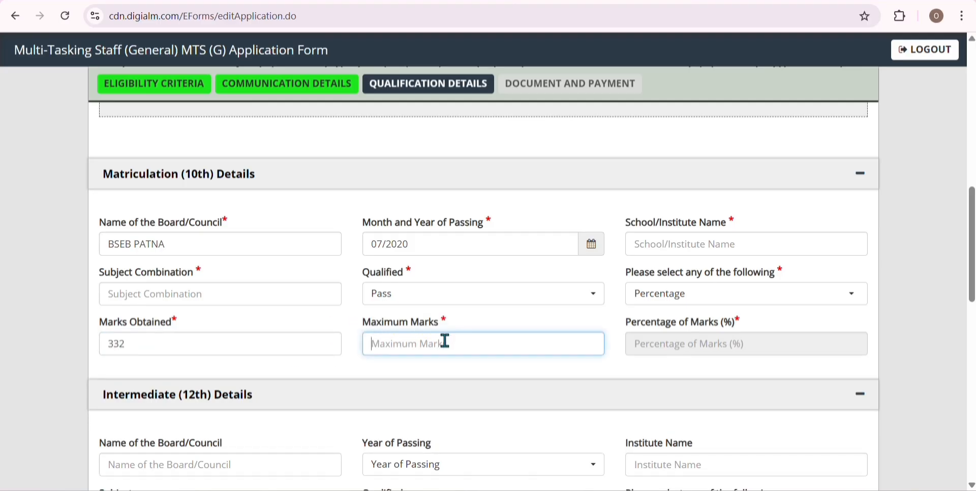
pyautogui.write('50')
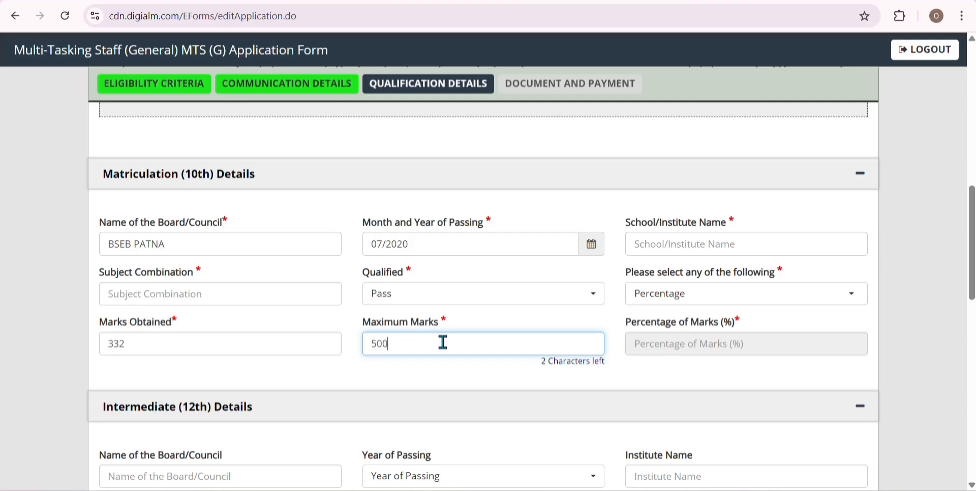
pyautogui.write('0')
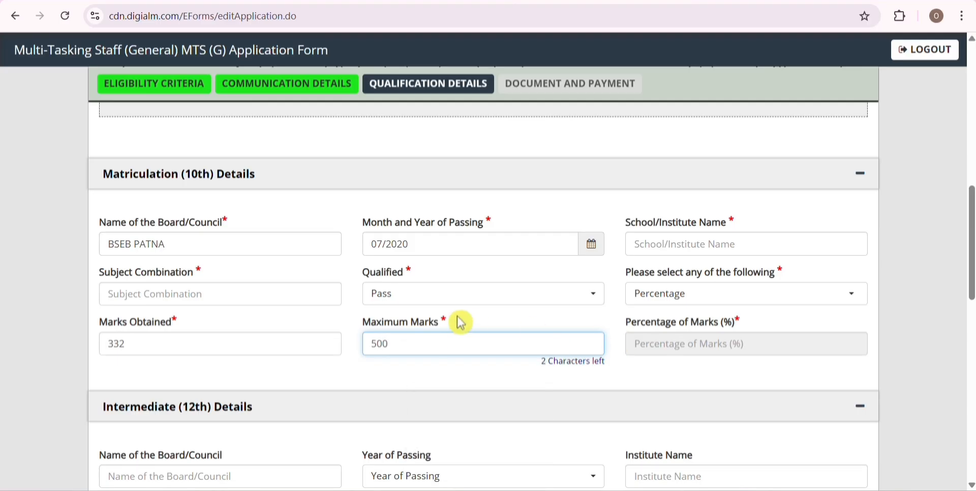
pyautogui.click(516, 317)
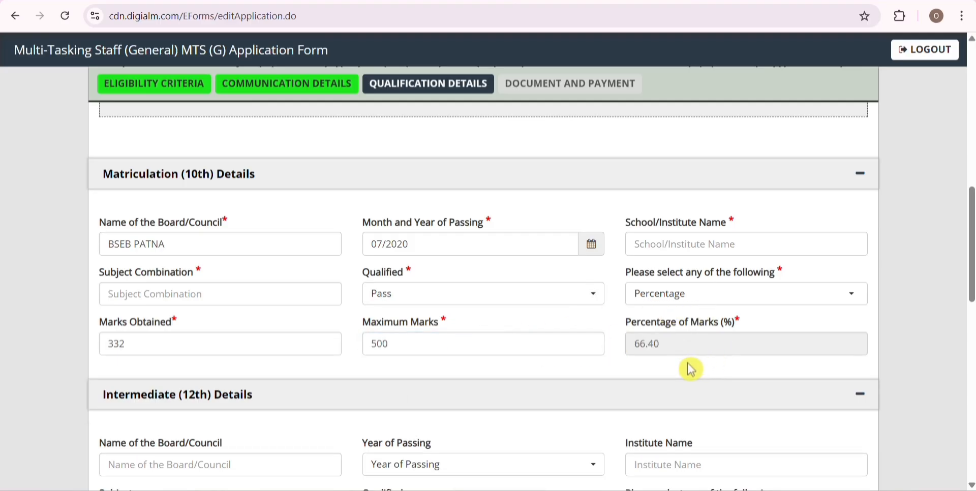
# Step: Review the Intermediate board, year, institute, subjects and Qualified fields
pyautogui.scroll(-3, 273, 342)
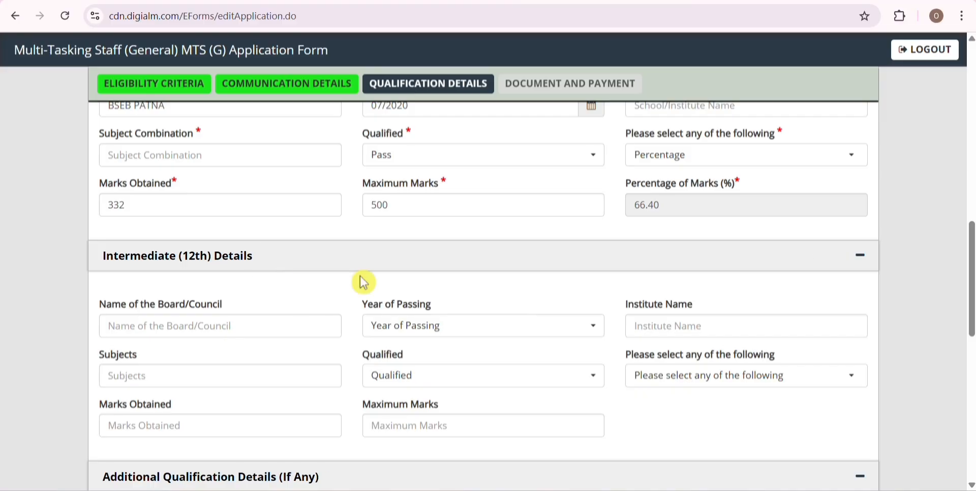
pyautogui.moveTo(106, 308); pyautogui.dragTo(233, 319)
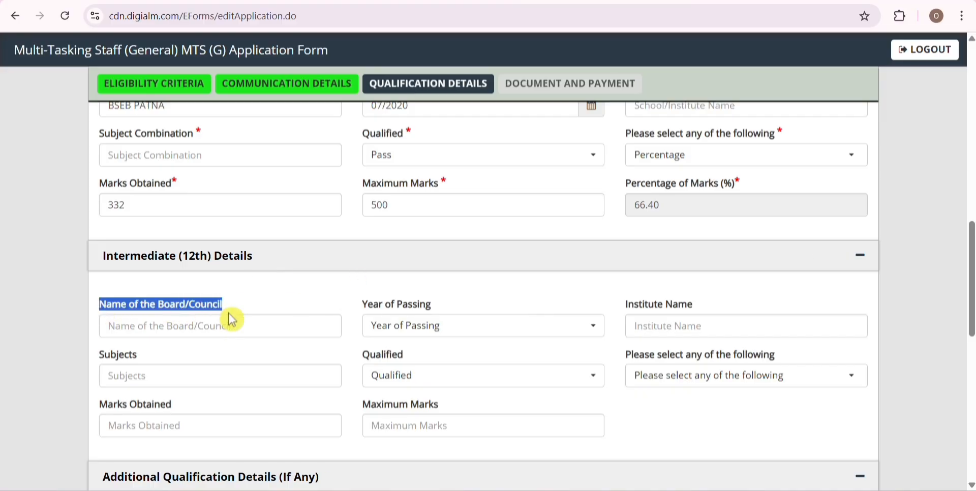
pyautogui.moveTo(361, 308); pyautogui.dragTo(422, 311)
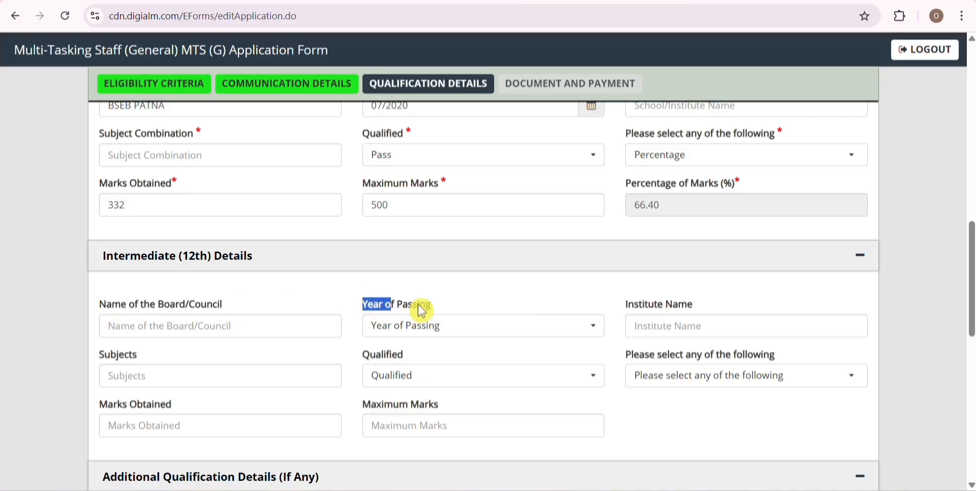
pyautogui.scroll(-1, 503, 336)
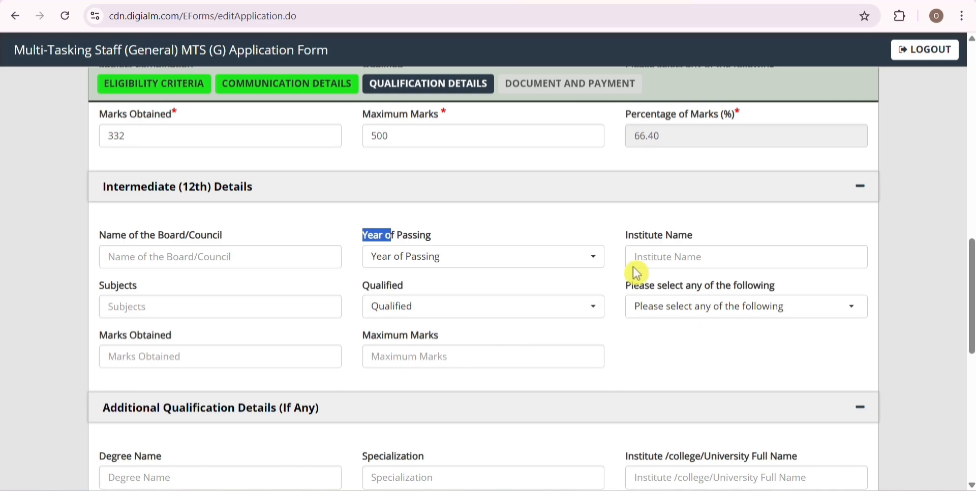
pyautogui.moveTo(631, 243); pyautogui.dragTo(712, 239)
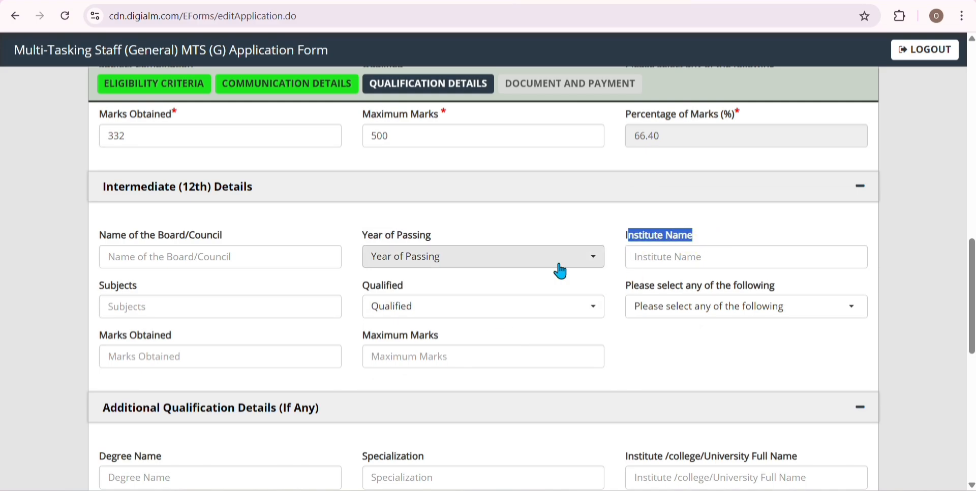
pyautogui.click(145, 293)
pyautogui.moveTo(145, 293); pyautogui.dragTo(82, 290)
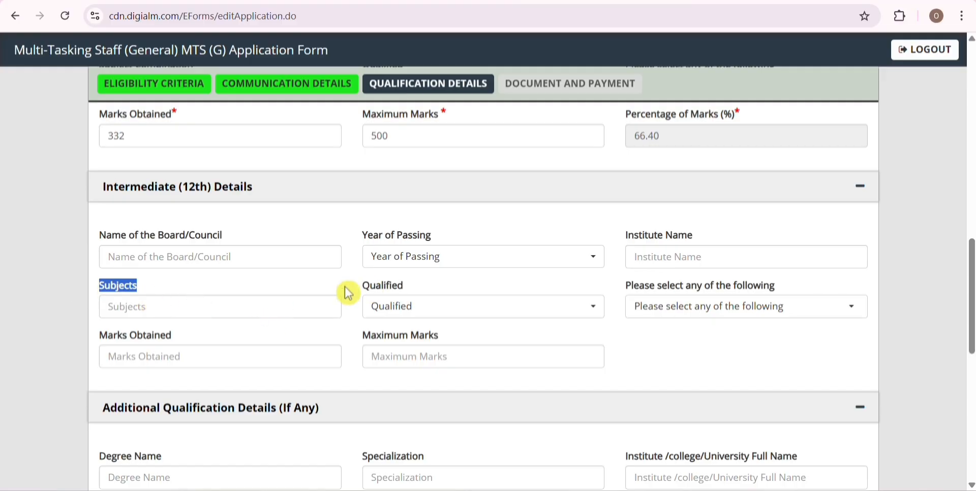
pyautogui.moveTo(361, 286); pyautogui.dragTo(425, 293)
# Step: Set Intermediate Qualified to Pass and the result type to Percentage
pyautogui.click(420, 311)
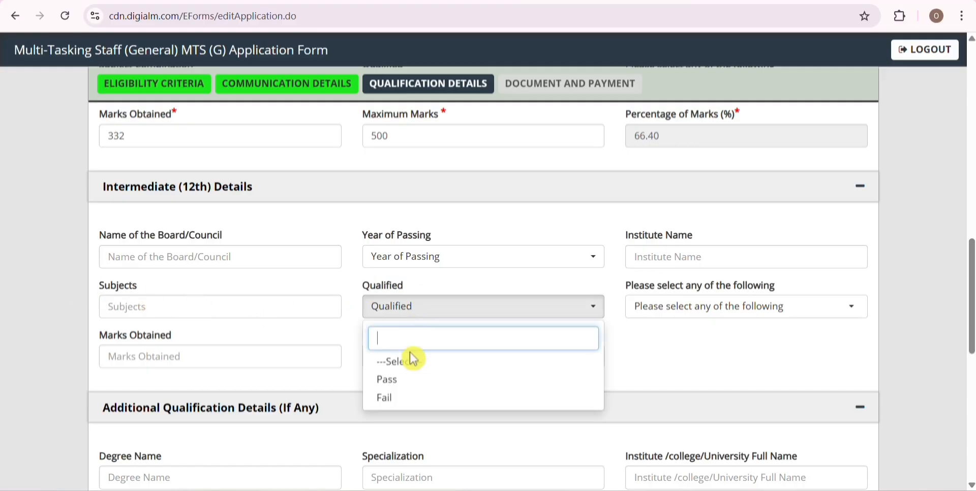
pyautogui.click(403, 393)
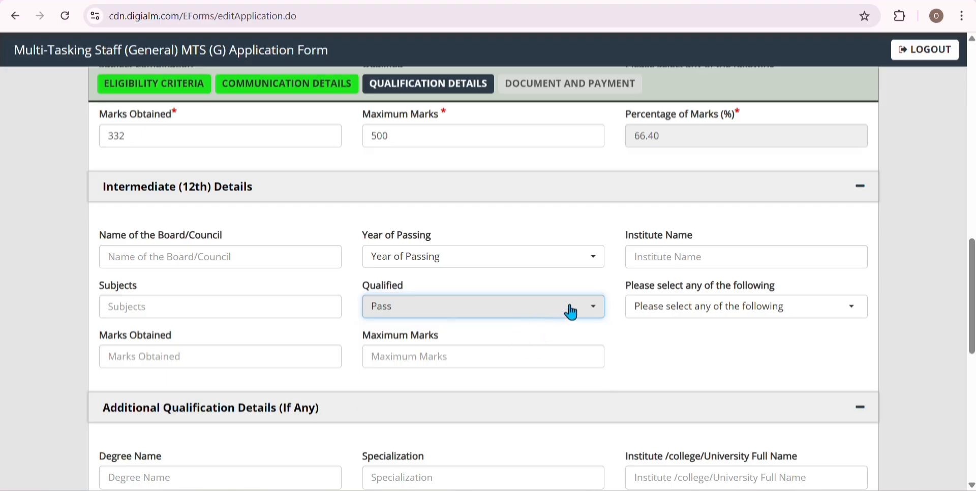
pyautogui.click(661, 311)
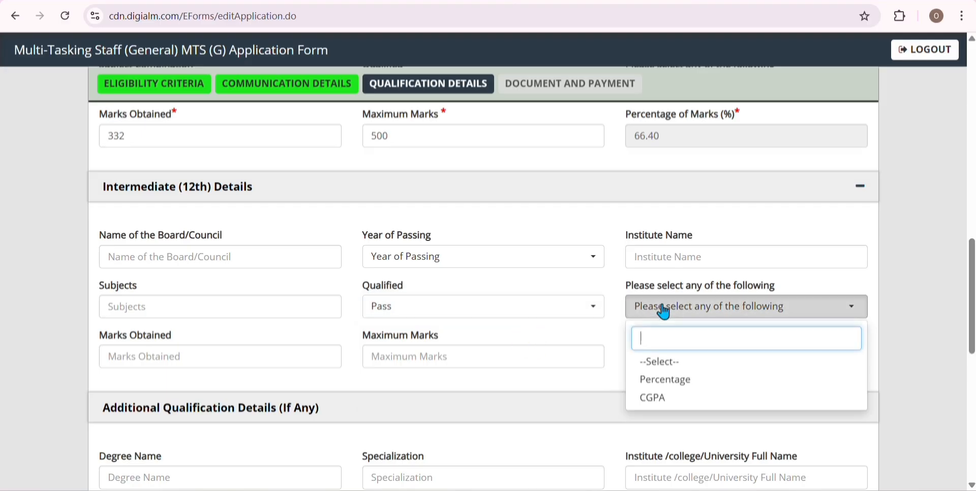
pyautogui.click(673, 385)
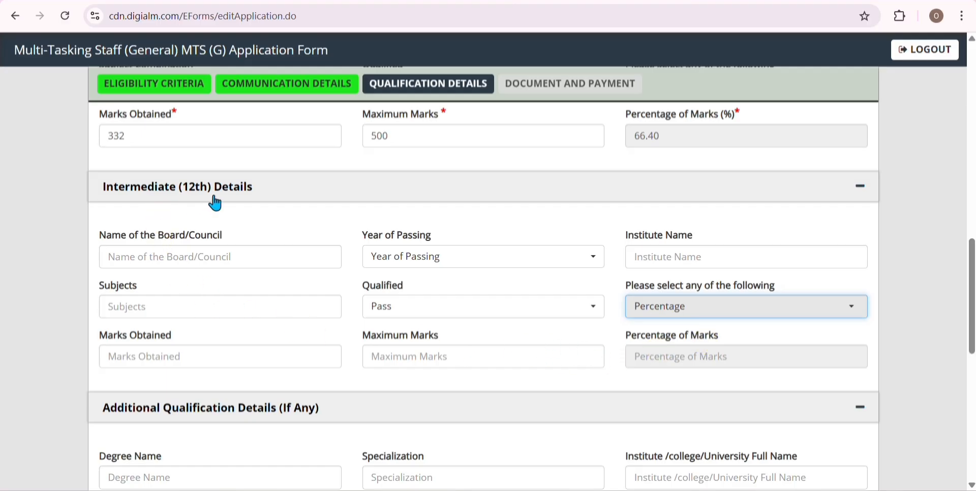
pyautogui.scroll(-3, 220, 309)
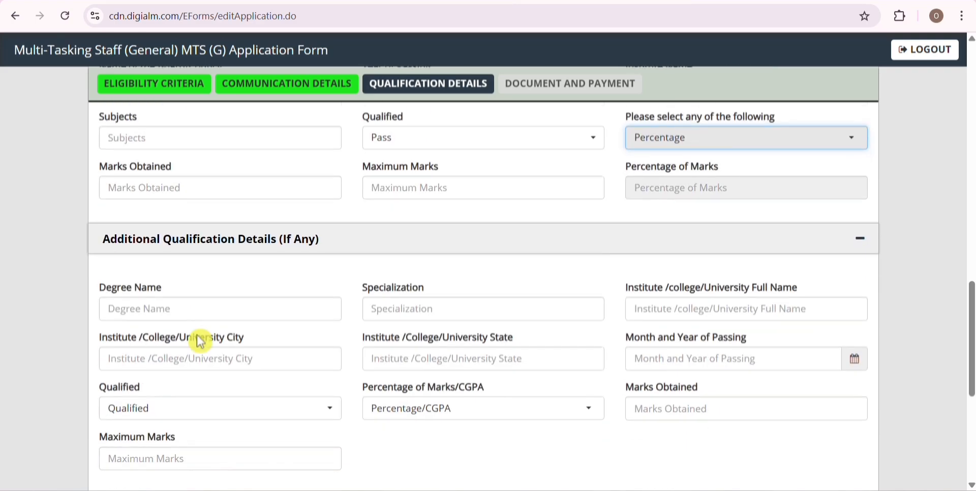
pyautogui.scroll(-1, 200, 335)
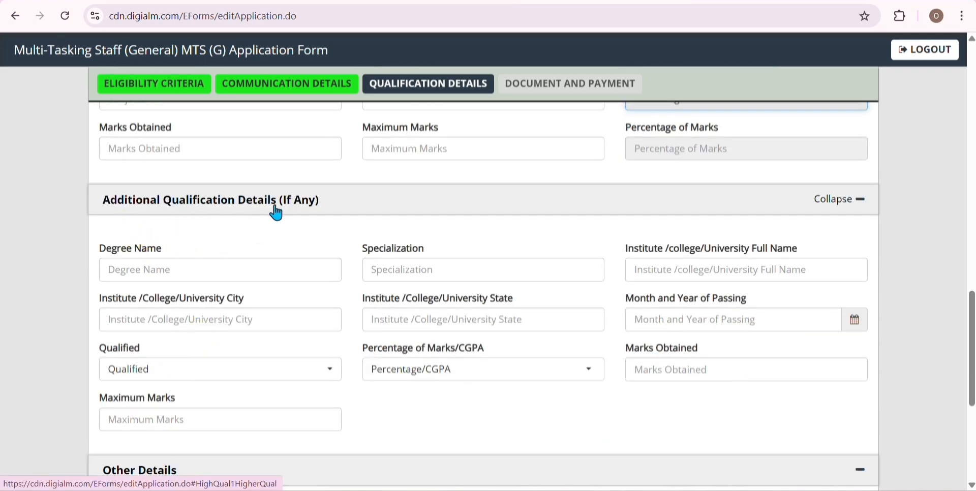
# Step: Answer the foreign/local language question No after briefly selecting Yes
pyautogui.scroll(-1, 363, 265)
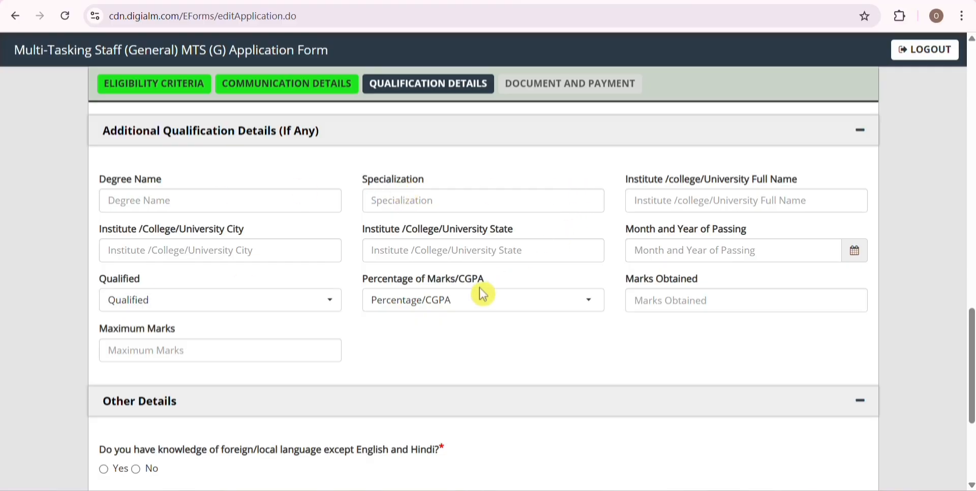
pyautogui.scroll(-4, 179, 411)
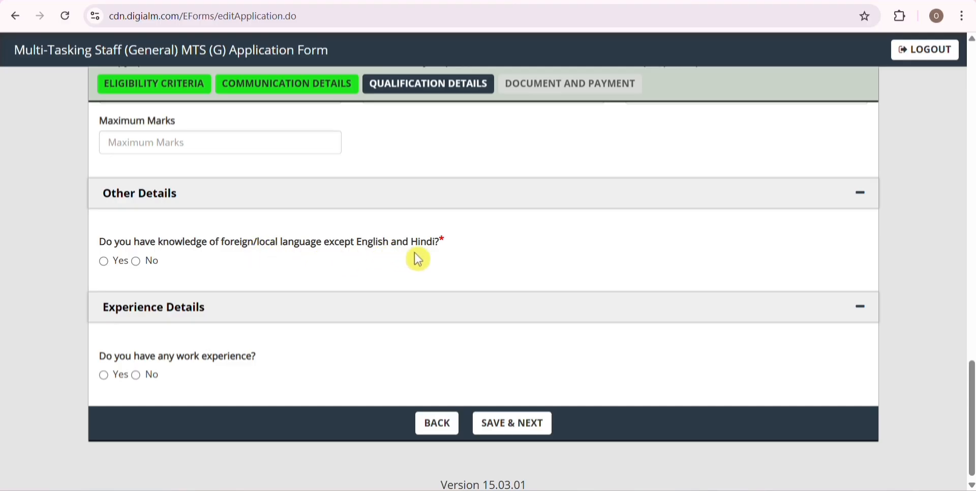
pyautogui.click(107, 263)
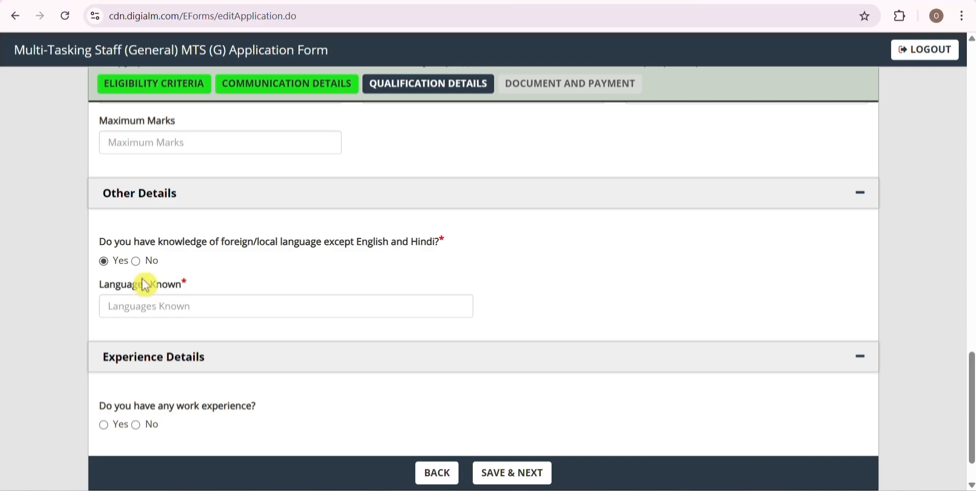
pyautogui.click(138, 262)
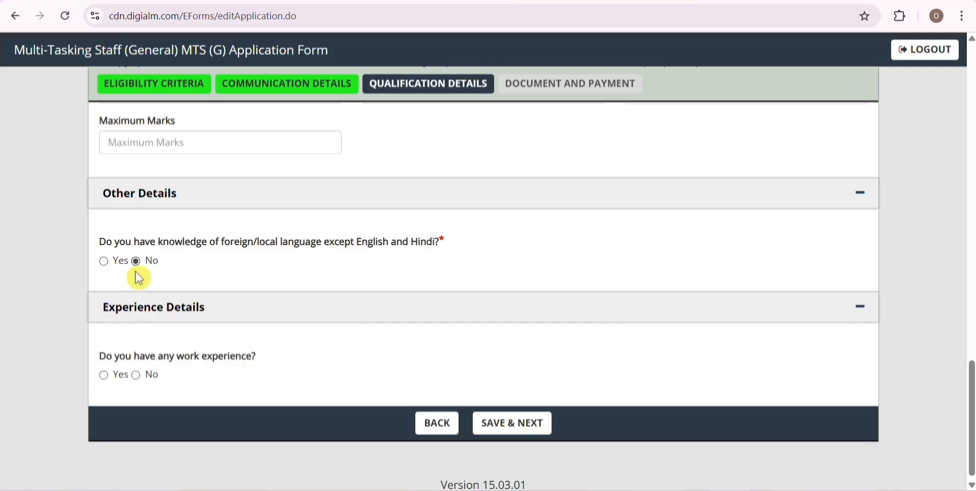
# Step: Expand Experience Details and answer the work-experience question No
pyautogui.scroll(-1, 205, 331)
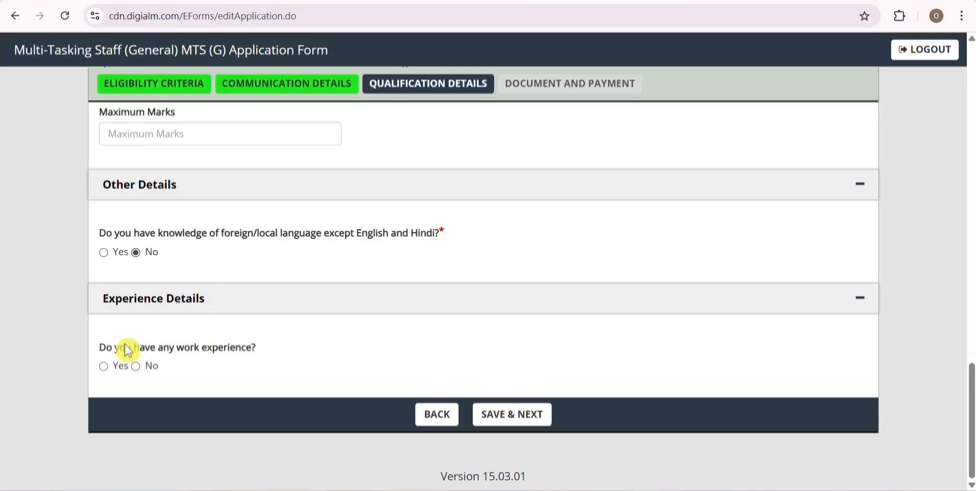
pyautogui.click(102, 308)
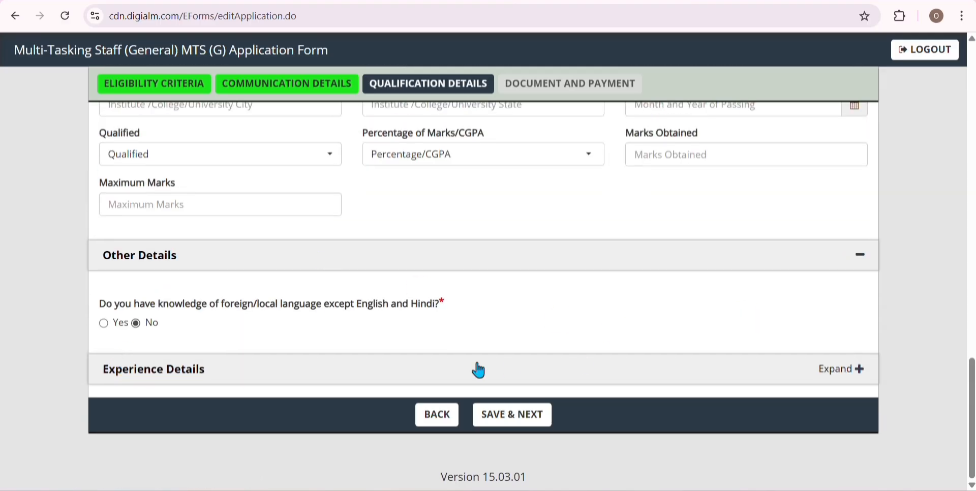
pyautogui.scroll(3, 377, 342)
pyautogui.scroll(-3, 647, 349)
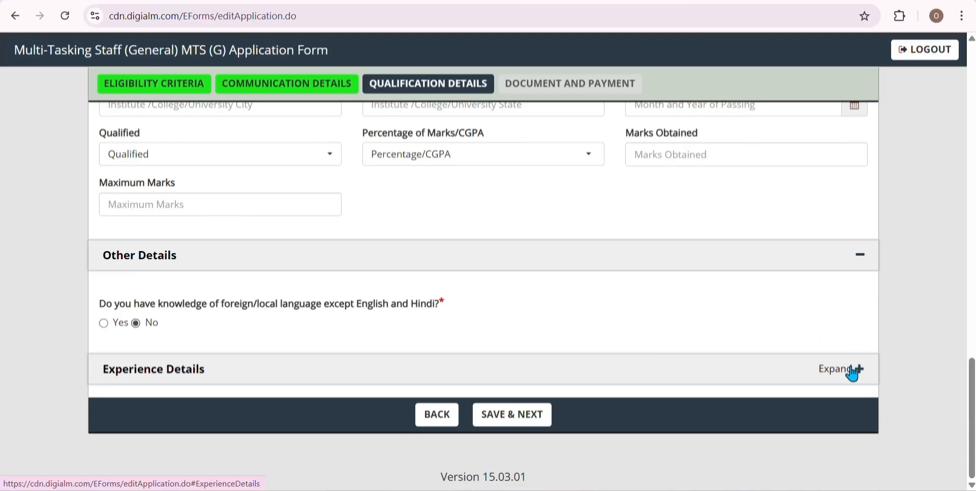
pyautogui.click(858, 370)
pyautogui.scroll(-2, 305, 330)
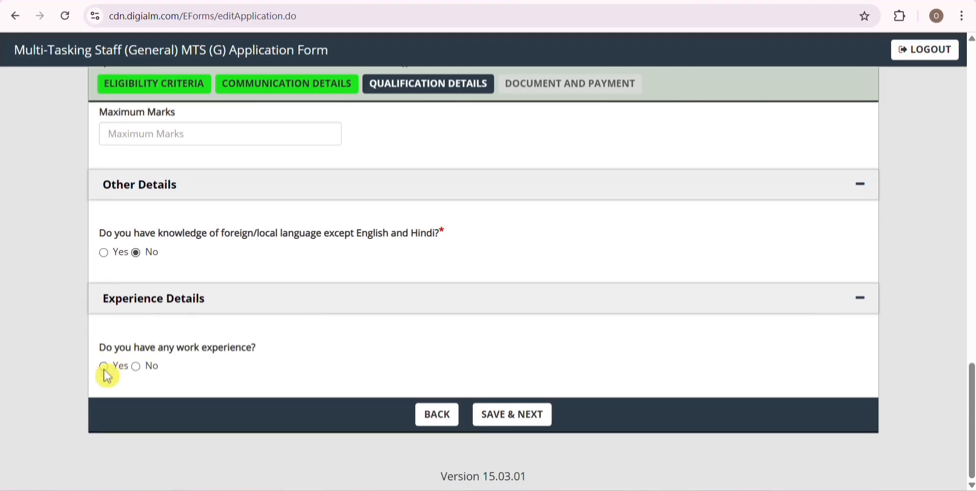
pyautogui.click(134, 367)
pyautogui.click(135, 367)
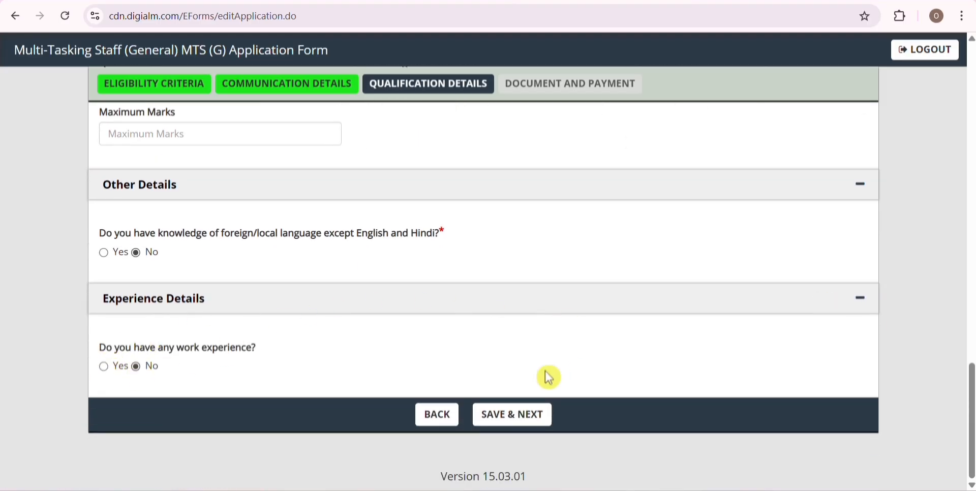
# Step: Save the qualifications and review the photo, signature and domicile certificate upload requirements
pyautogui.click(514, 422)
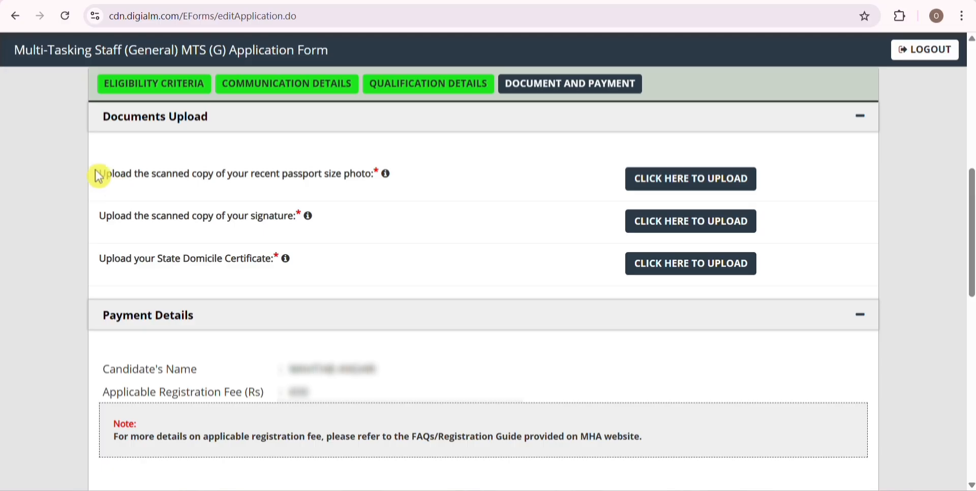
pyautogui.moveTo(99, 176); pyautogui.dragTo(382, 175)
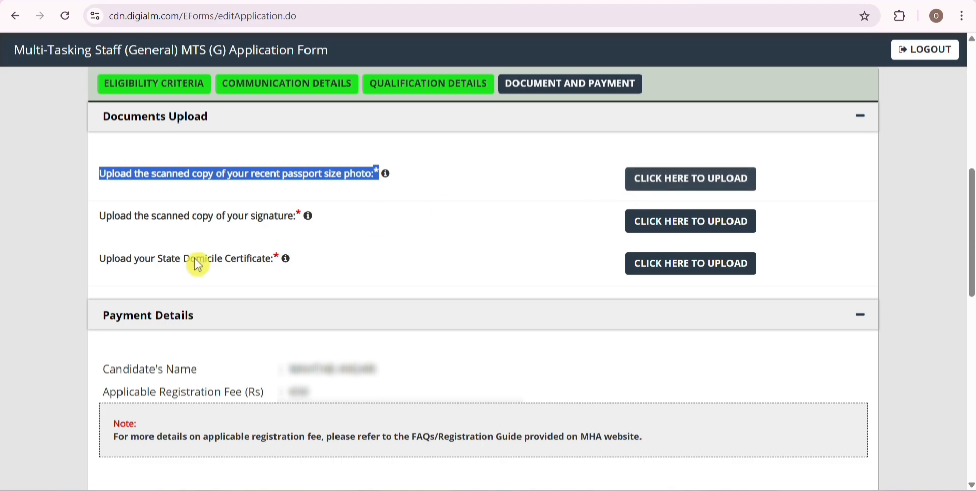
pyautogui.moveTo(101, 217); pyautogui.dragTo(313, 221)
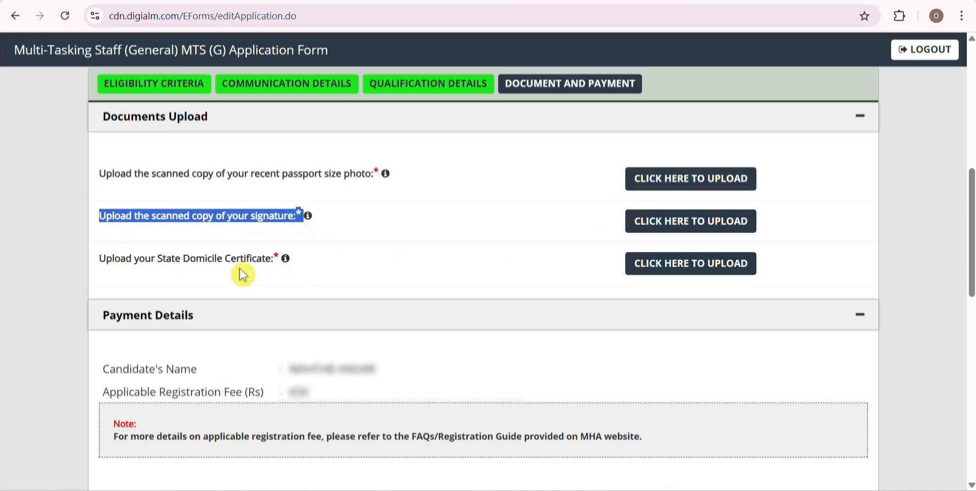
pyautogui.moveTo(101, 264)
pyautogui.mouseDown()
pyautogui.moveTo(240, 246)
pyautogui.moveTo(266, 276)
pyautogui.mouseUp()
pyautogui.click(535, 198)
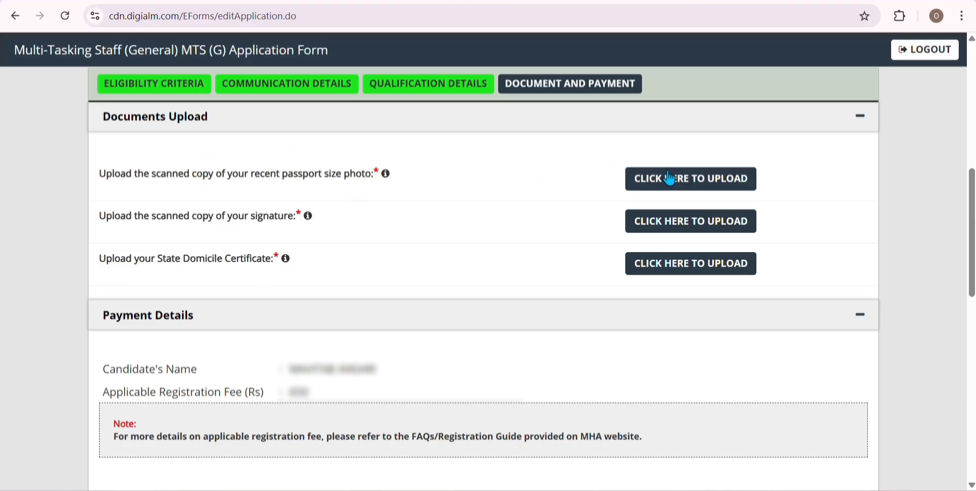
# Step: Review the photo upload rules (white background, 100–200 KB, .jpeg) and close the dialog
pyautogui.click(698, 187)
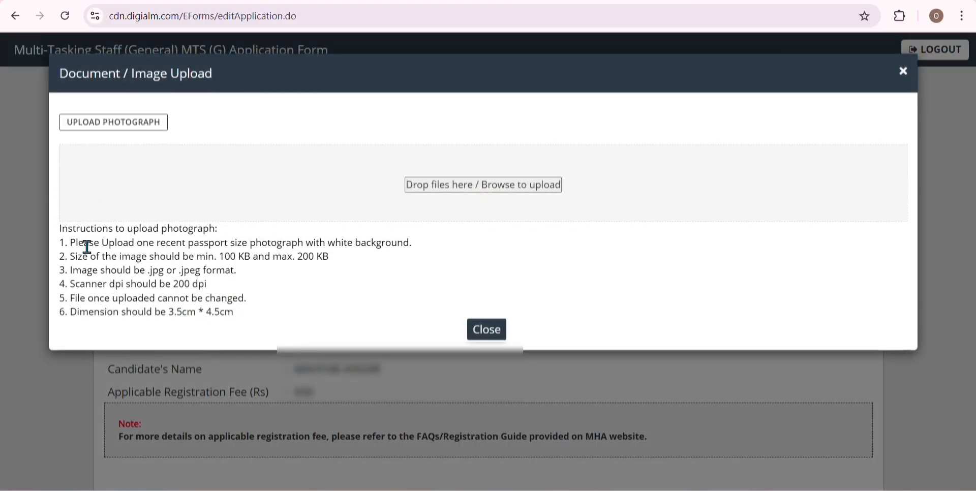
pyautogui.moveTo(72, 244); pyautogui.dragTo(426, 252)
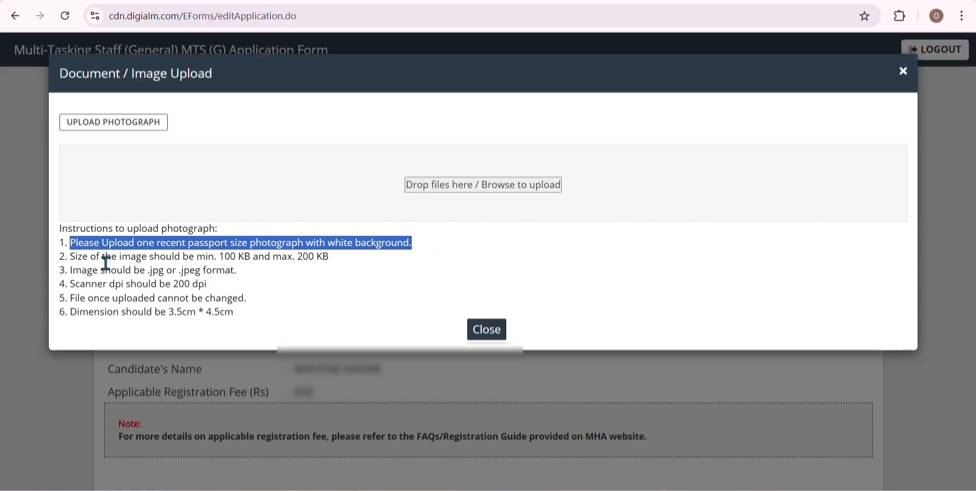
pyautogui.click(219, 260)
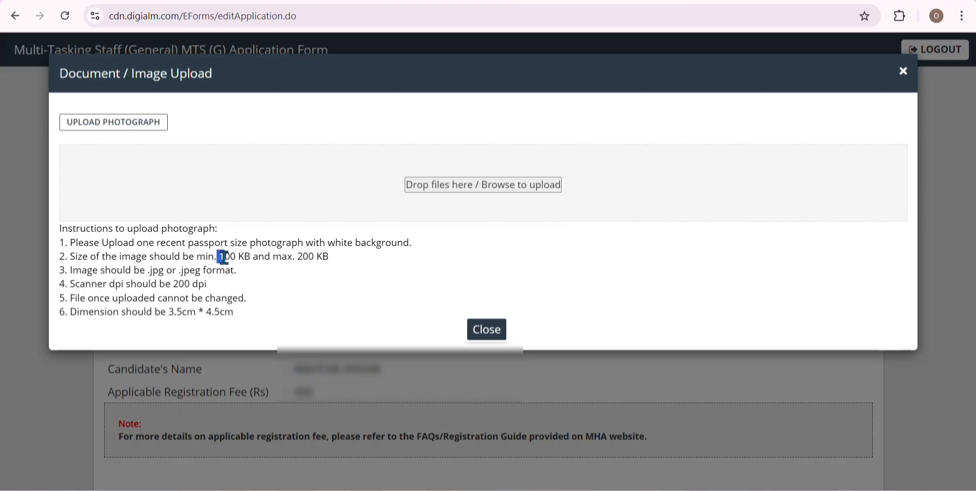
pyautogui.moveTo(224, 258); pyautogui.dragTo(338, 260)
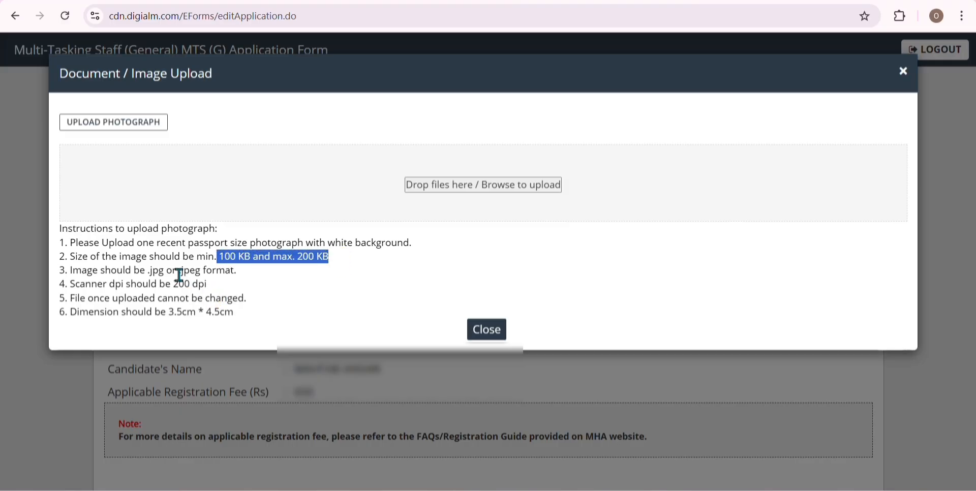
pyautogui.moveTo(179, 273); pyautogui.dragTo(197, 271)
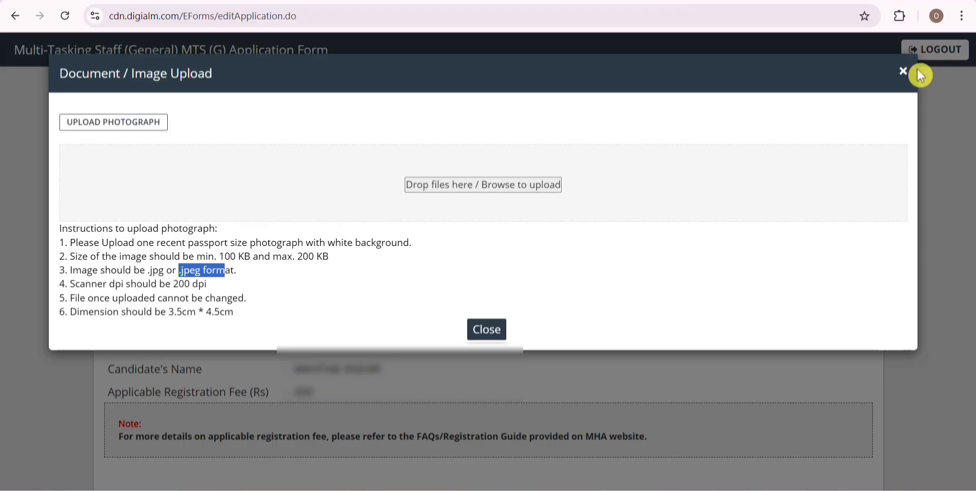
pyautogui.click(910, 70)
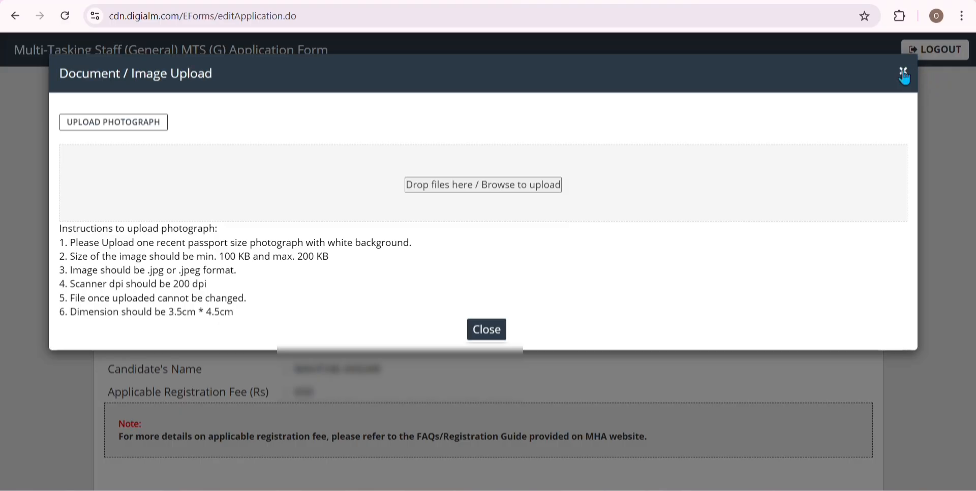
pyautogui.click(907, 72)
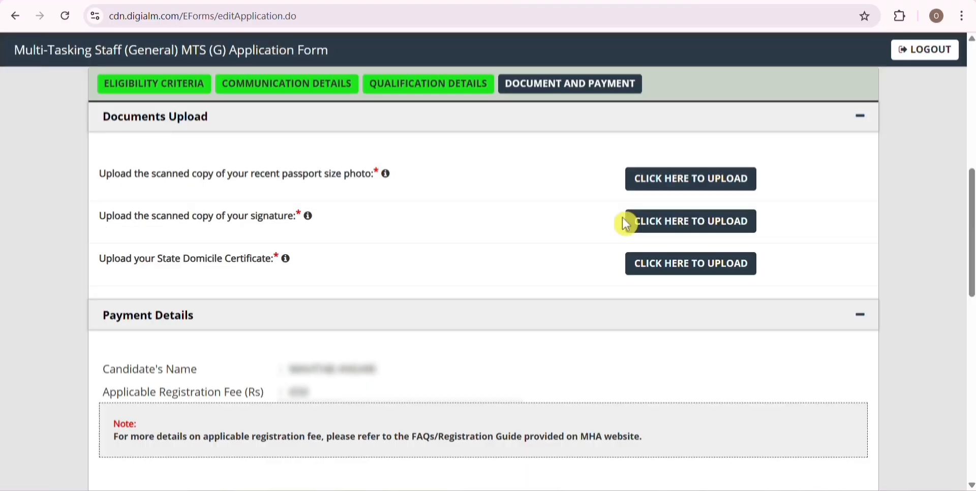
pyautogui.click(690, 224)
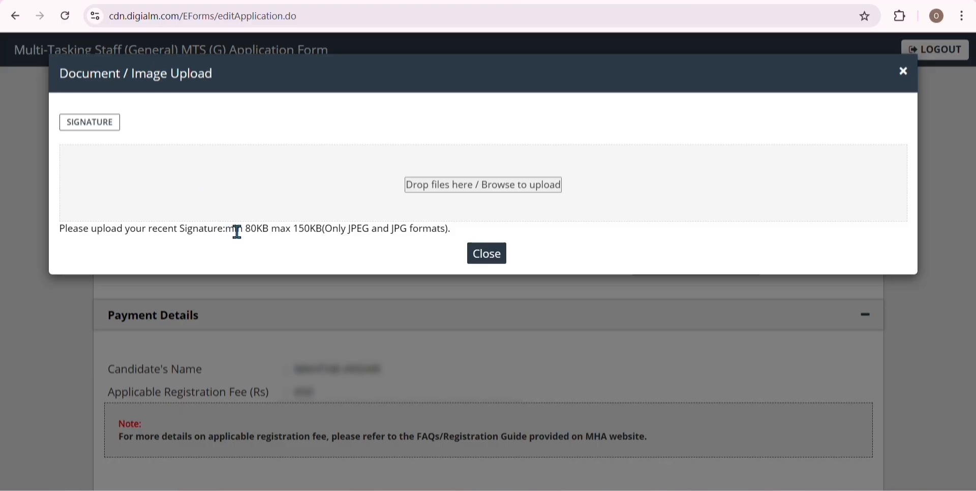
pyautogui.moveTo(245, 230); pyautogui.dragTo(306, 232)
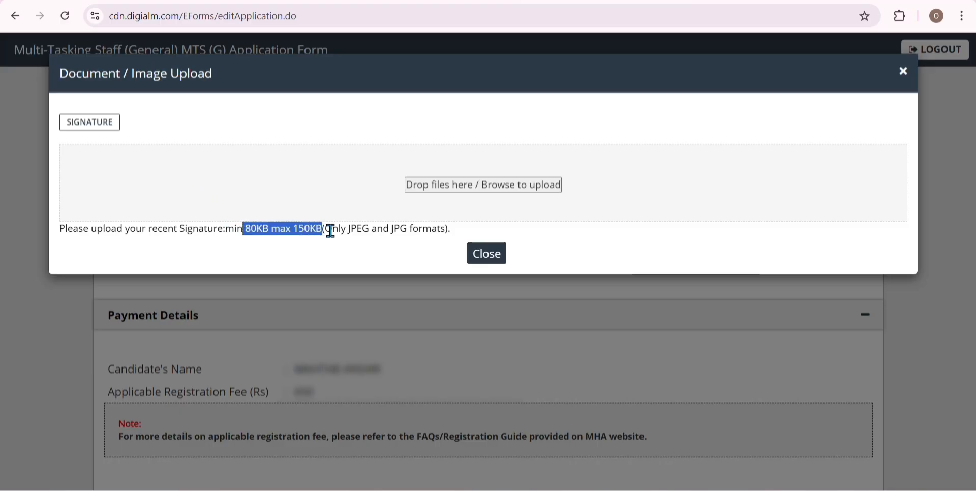
pyautogui.moveTo(331, 232); pyautogui.dragTo(478, 247)
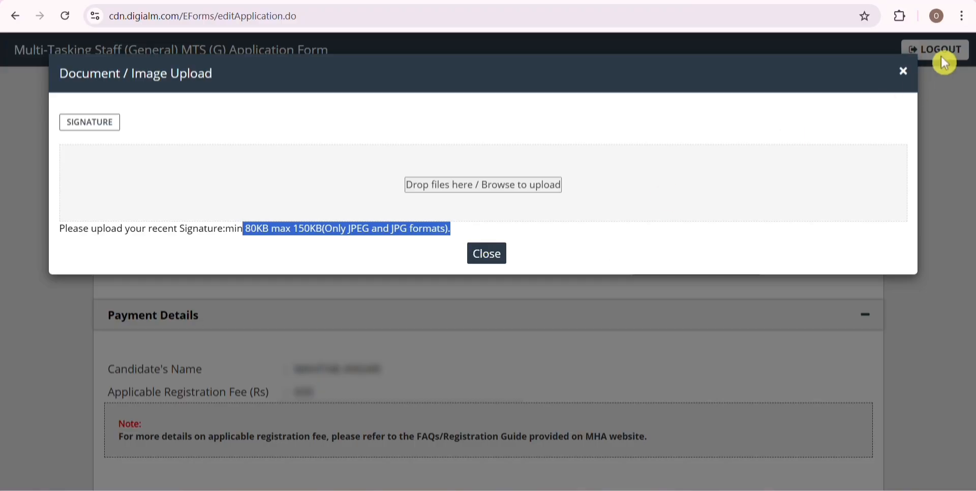
pyautogui.click(914, 77)
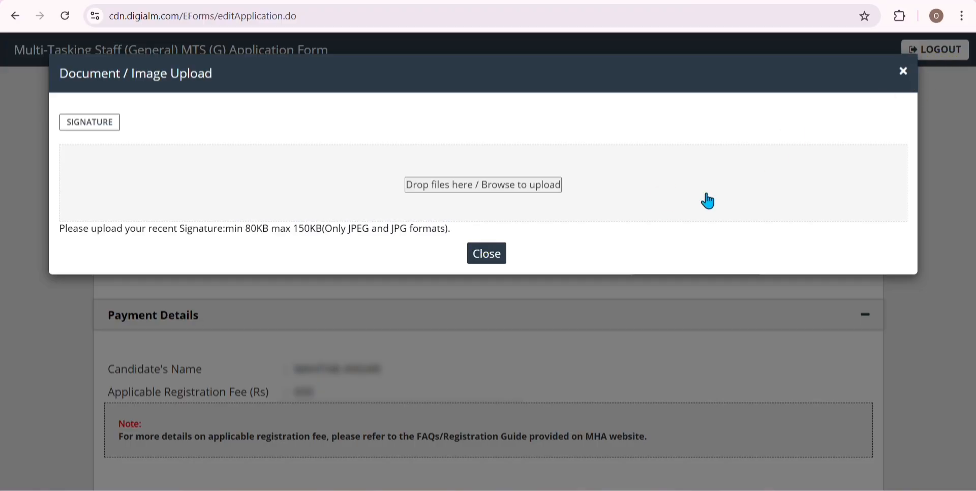
pyautogui.click(480, 257)
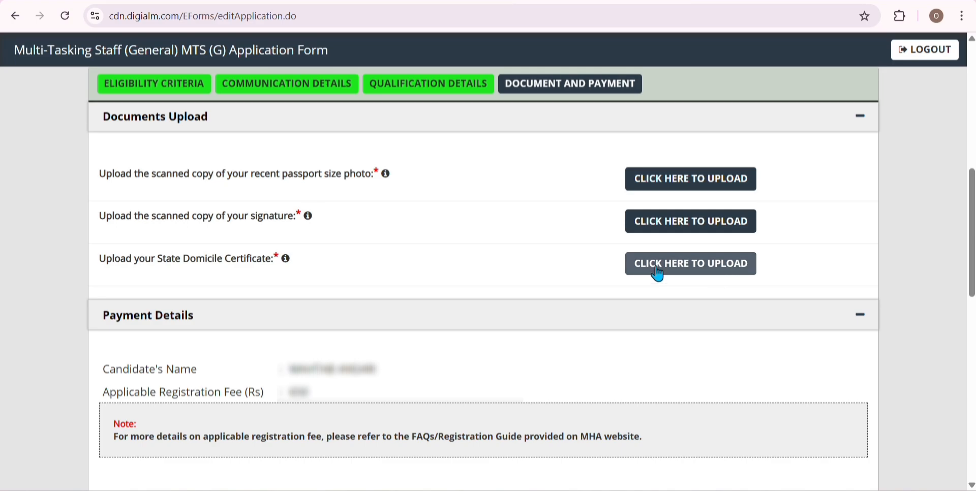
pyautogui.click(660, 274)
# Step: Close the domicile certificate dialog and select Online as the payment mode
pyautogui.click(867, 80)
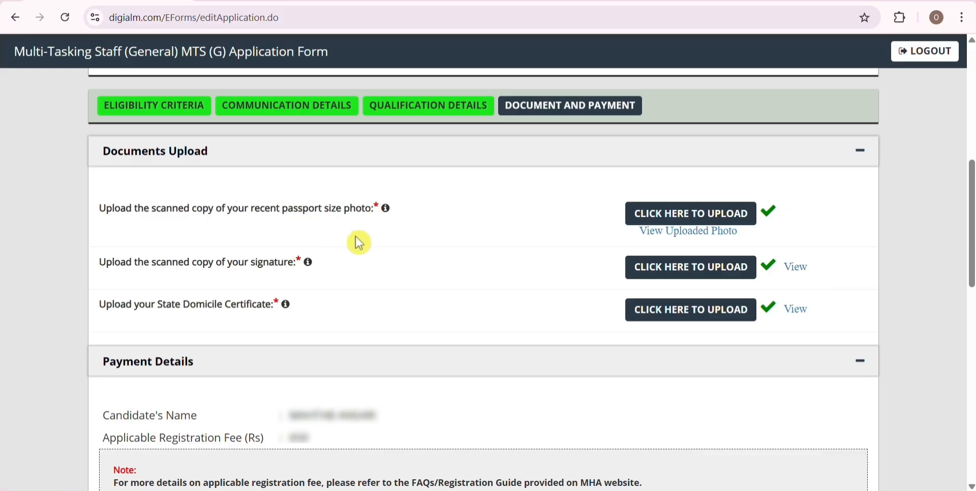
pyautogui.scroll(-4, 377, 244)
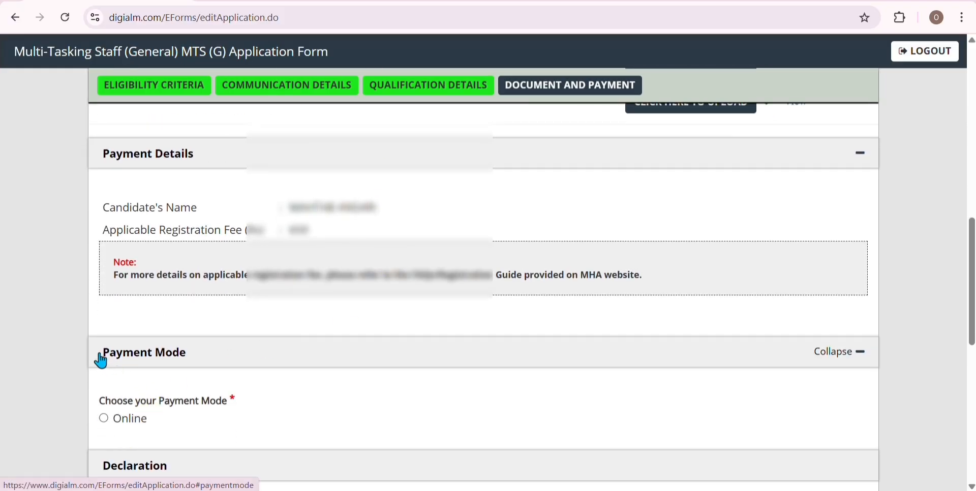
pyautogui.click(101, 361)
pyautogui.click(124, 362)
pyautogui.click(116, 417)
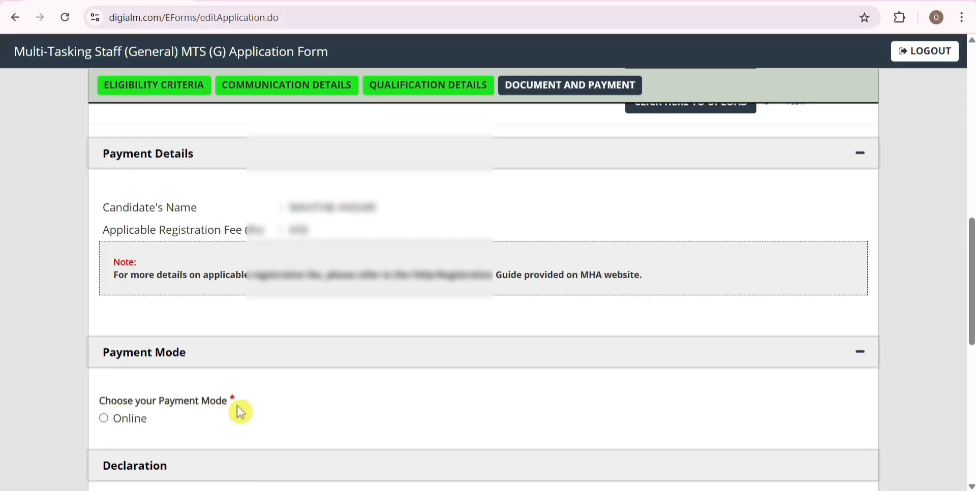
pyautogui.click(105, 421)
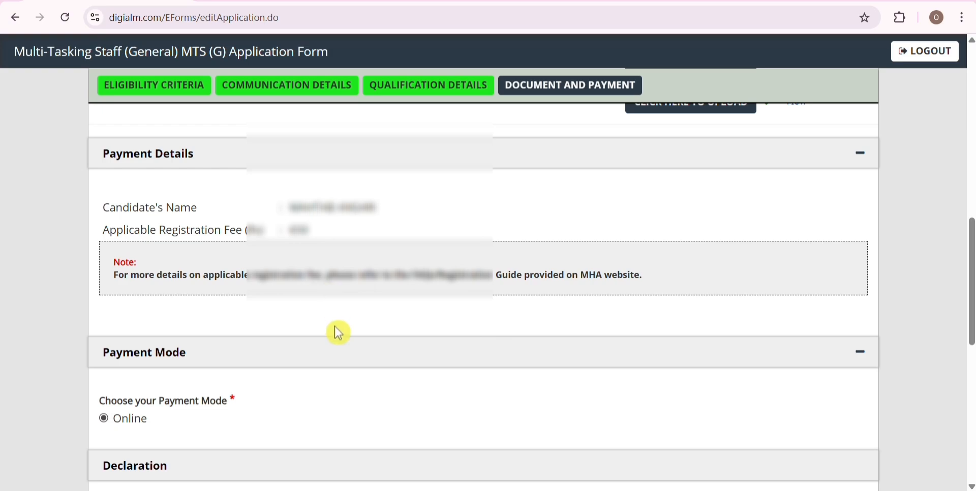
pyautogui.scroll(-4, 338, 331)
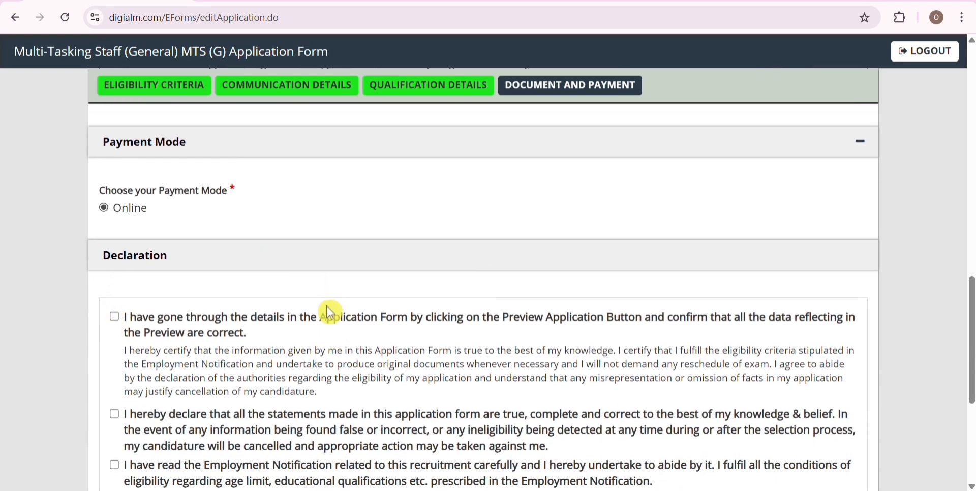
# Step: Tick the preview, truthfulness, Employment Notification, certificates and I Agree declarations
pyautogui.scroll(-3, 328, 315)
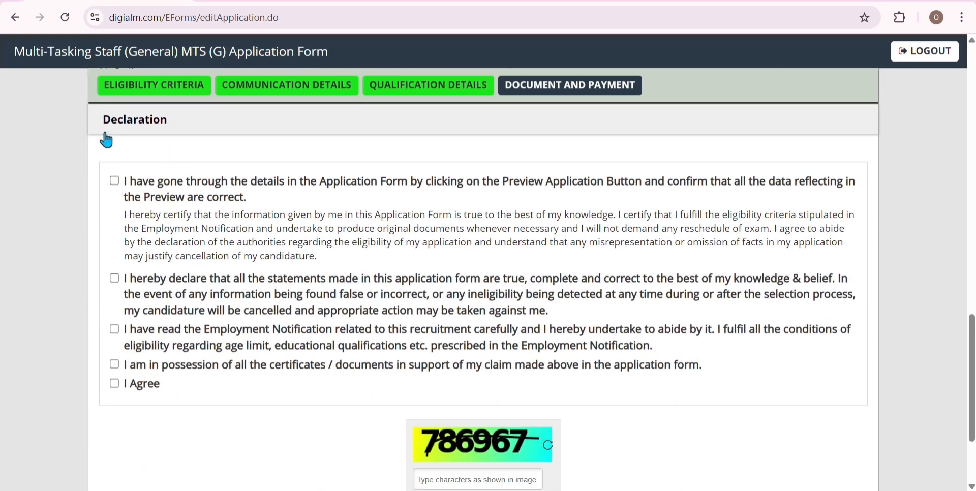
pyautogui.click(116, 182)
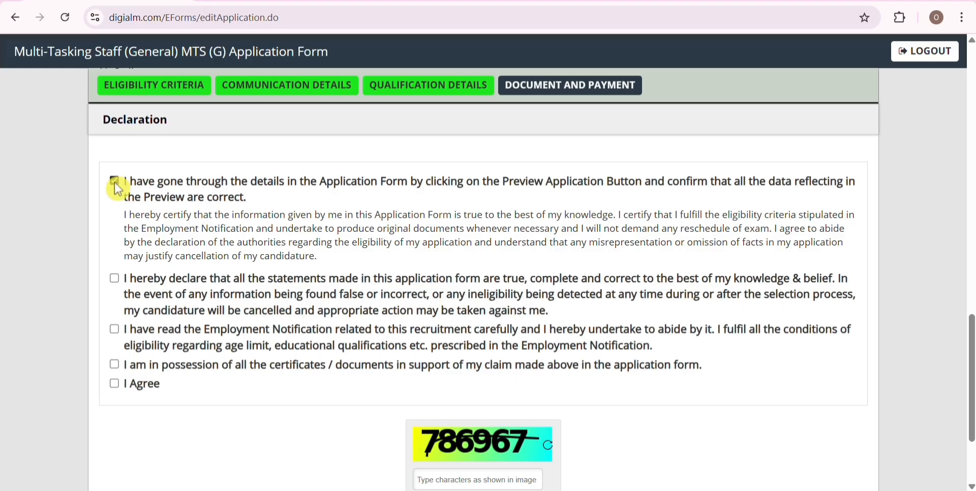
pyautogui.click(114, 279)
pyautogui.click(116, 330)
pyautogui.click(114, 365)
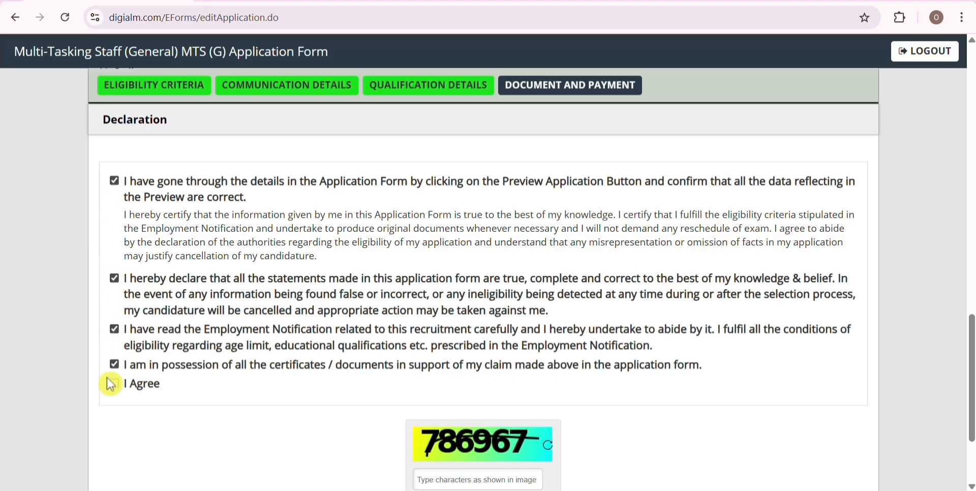
pyautogui.click(114, 384)
# Step: Enter the captcha code shown below the declarations
pyautogui.scroll(-3, 362, 345)
pyautogui.click(481, 342)
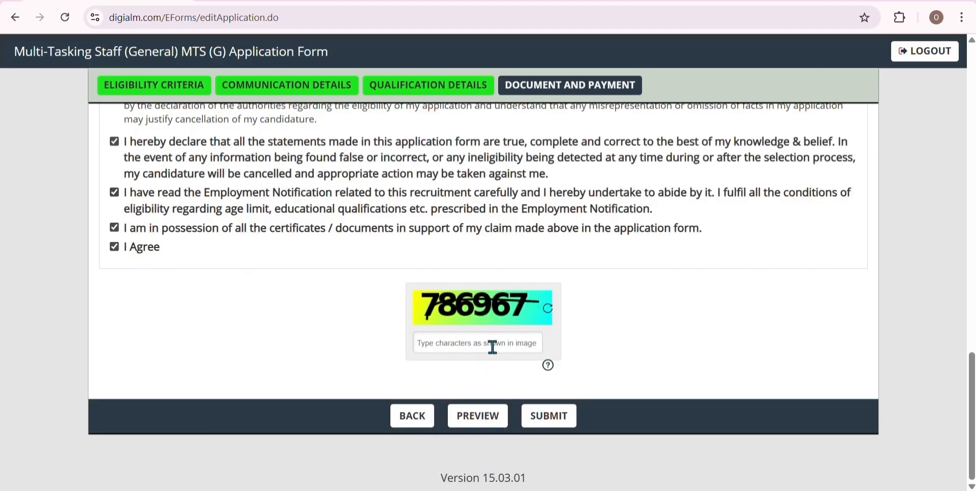
pyautogui.write('786967')
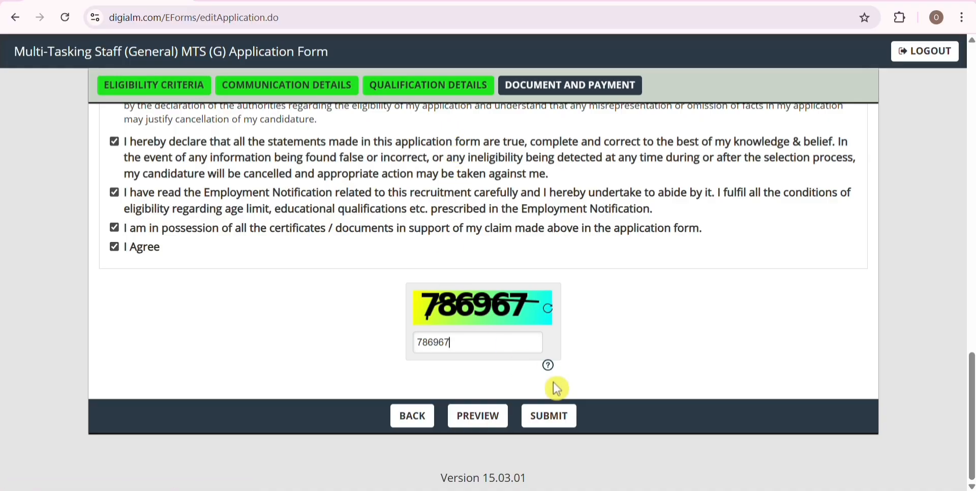
# Step: Submit the application and accept the instructions to reach SBI ePay's ₹650 payment page
pyautogui.click(553, 422)
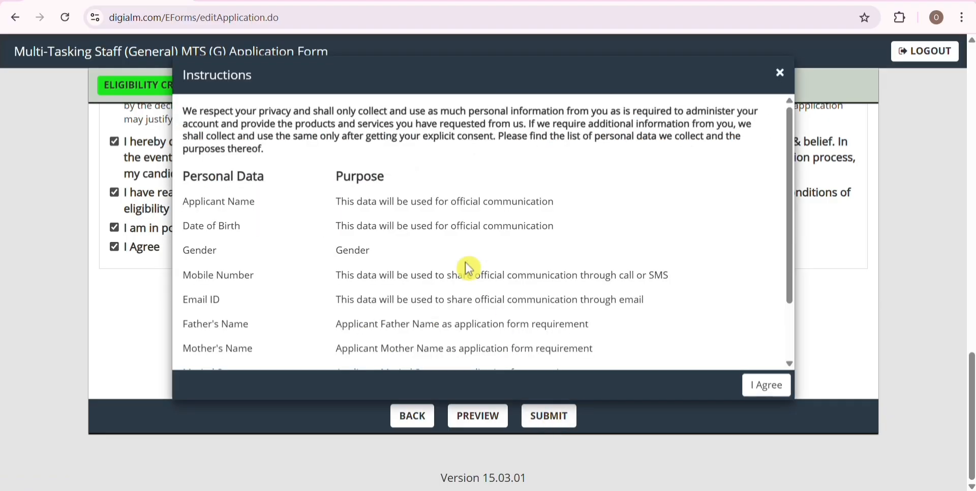
pyautogui.click(759, 392)
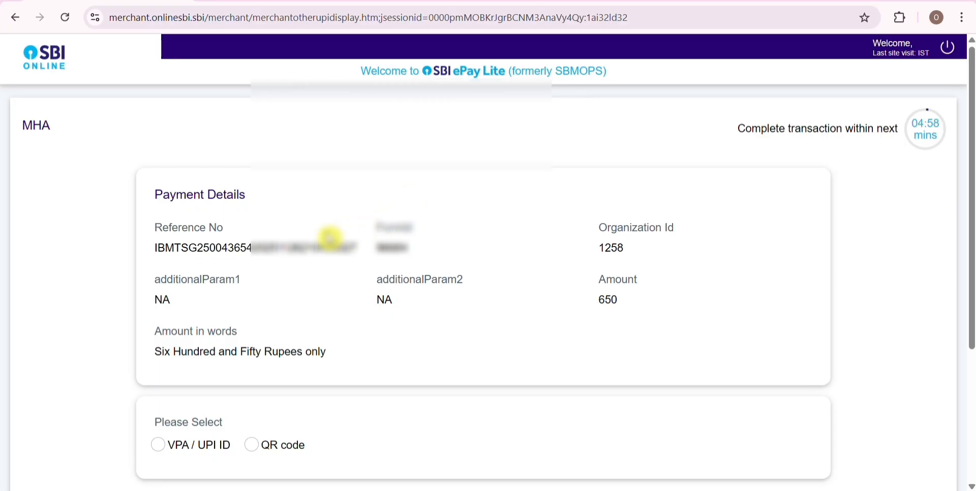
# Step: Choose UPI payment by QR code for Rs 650, then return to the portal login page
pyautogui.scroll(-3, 290, 255)
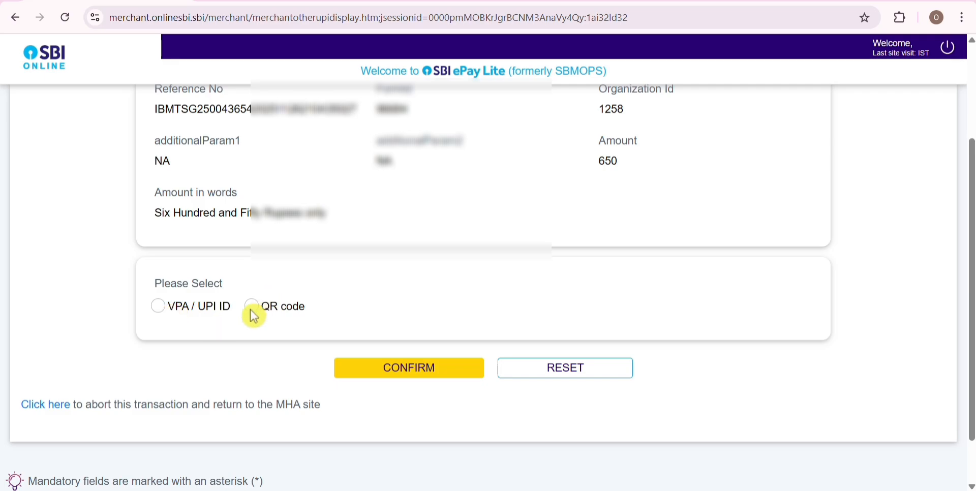
pyautogui.click(158, 306)
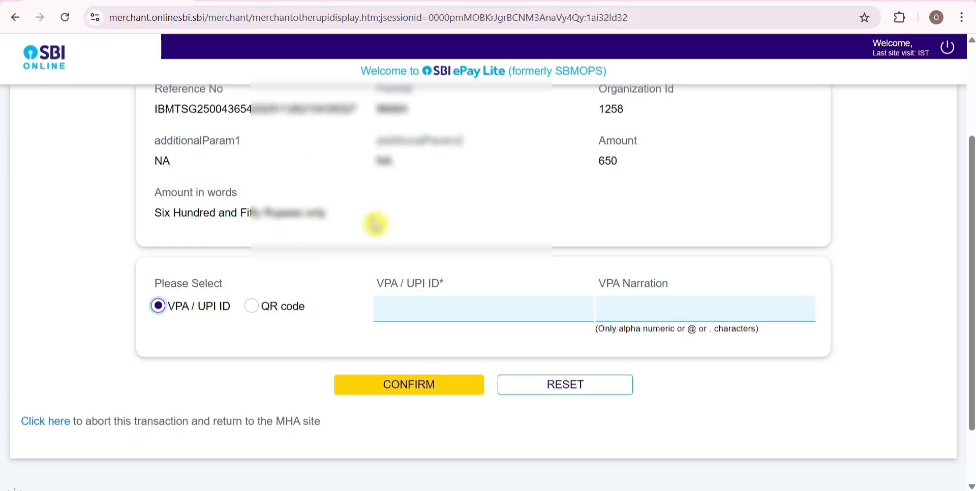
pyautogui.click(253, 308)
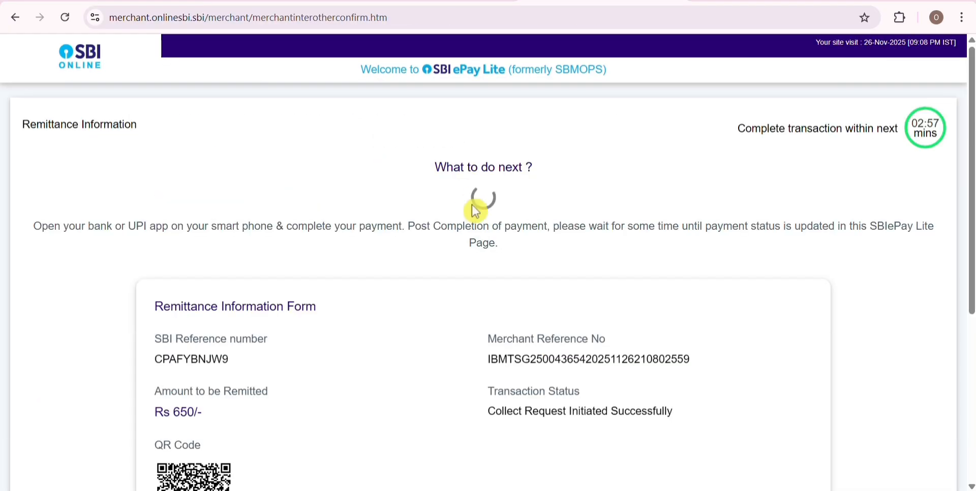
pyautogui.scroll(-4, 254, 376)
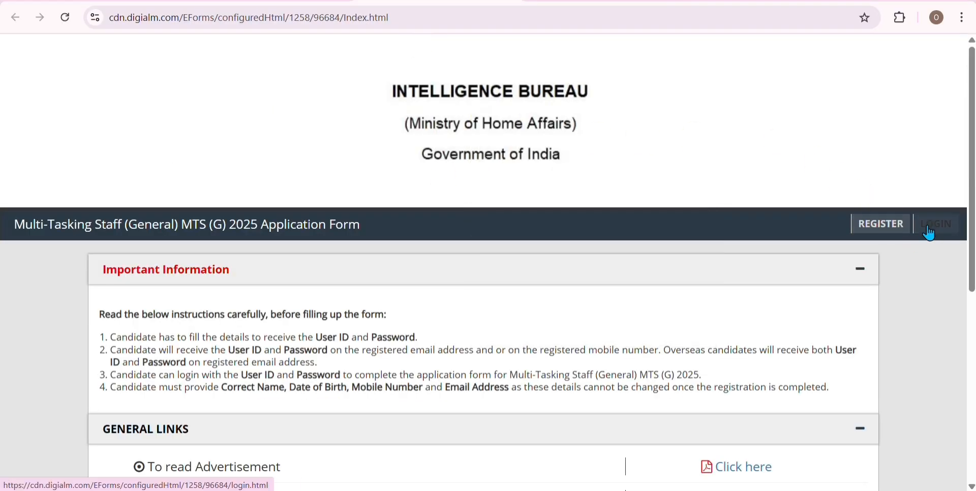
pyautogui.click(931, 234)
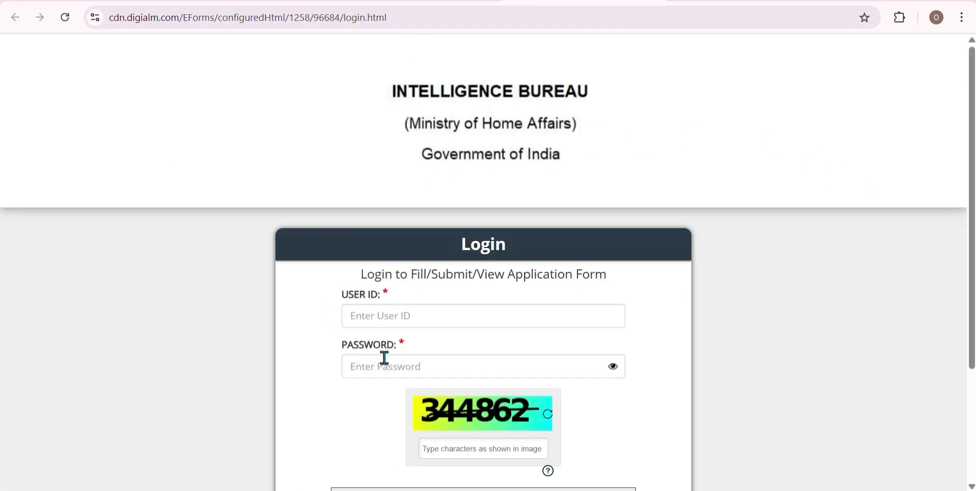
pyautogui.scroll(-3, 387, 357)
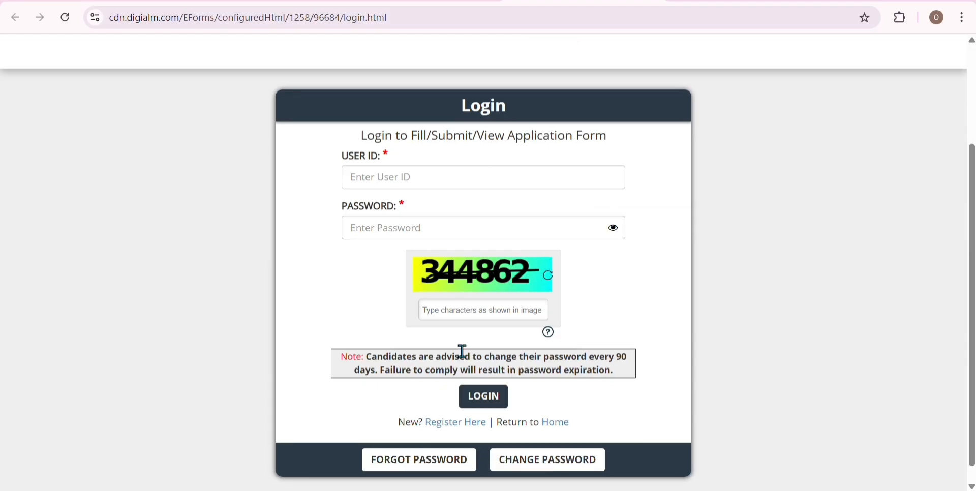